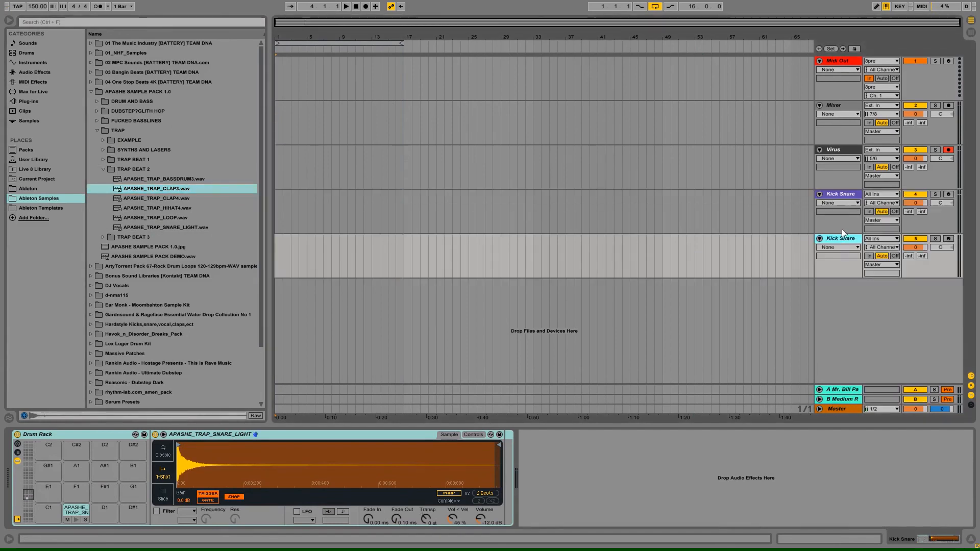
# Step: On the duplicated Kick Snare track, replace the drum pads with APASHE_TRAP_CLAP3 on C1 and APASHE_TRAP_HIHAT4 on C#1
pyautogui.press('Delete')
pyautogui.moveTo(156, 189); pyautogui.dragTo(48, 511)
pyautogui.moveTo(157, 208); pyautogui.dragTo(76, 510)
# Step: Audition kicks in the Apashe sample pack and load APASHE_GLITCH_HOP_KICK onto pad C1 of the original Kick Snare track's Drum Rack
pyautogui.click(149, 228)
pyautogui.click(103, 159)
pyautogui.click(154, 180)
pyautogui.click(97, 111)
pyautogui.click(166, 131)
pyautogui.click(103, 121)
pyautogui.click(103, 131)
pyautogui.click(160, 150)
pyautogui.click(162, 189)
pyautogui.click(837, 238)
pyautogui.click(840, 194)
pyautogui.moveTo(160, 189); pyautogui.dragTo(48, 510)
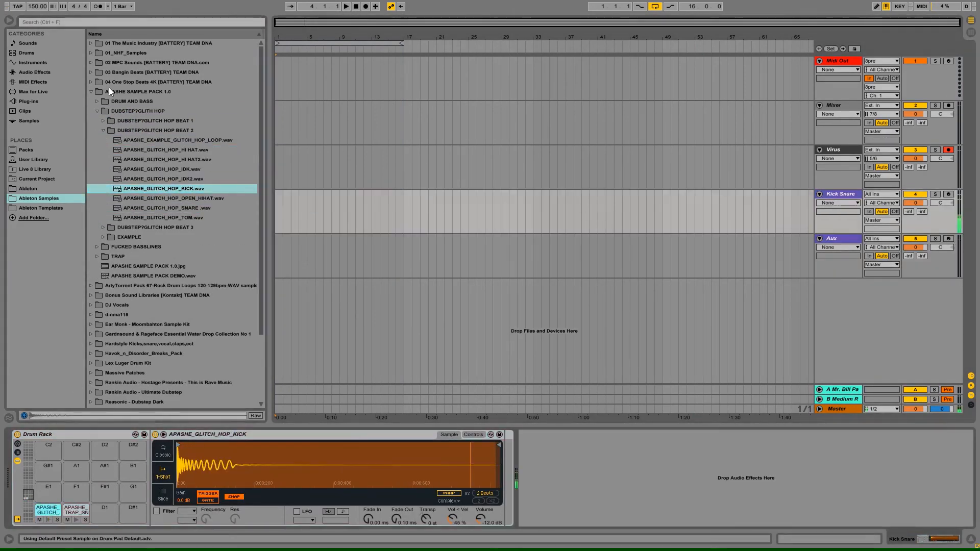
# Step: Add the Kontakt 5 plug-in on a new MIDI track and rename the track Horns
pyautogui.click(91, 92)
pyautogui.click(831, 239)
pyautogui.click(29, 101)
pyautogui.click(91, 62)
pyautogui.click(97, 72)
pyautogui.moveTo(129, 169); pyautogui.dragTo(765, 332)
pyautogui.hotkey('ctrl', 'r')
pyautogui.write('Horns')
pyautogui.press('Return')
# Step: Add the Reaktor5 plug-in on another new track and load the recent ensemble Steam Pipe 2.ens
pyautogui.moveTo(130, 208); pyautogui.dragTo(663, 352)
pyautogui.click(121, 54)
pyautogui.moveTo(180, 85)
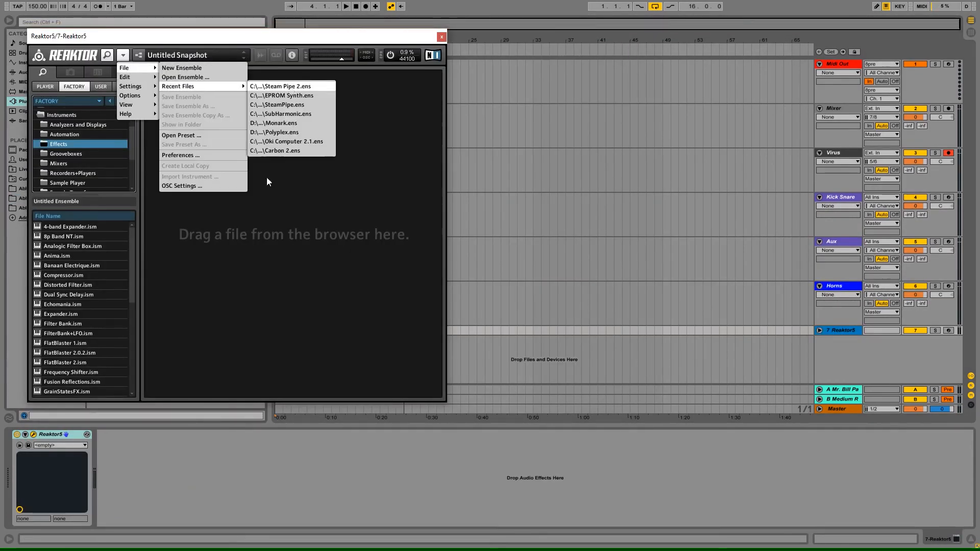
pyautogui.click(286, 84)
pyautogui.click(599, 36)
# Step: Rename the Reaktor5 track as Bleep Melody
pyautogui.click(845, 330)
pyautogui.hotkey('ctrl', 'r')
pyautogui.write('Bleep Melody')
pyautogui.press('Return')
# Step: Widen the track name column and fold the Midi Out, Mixer and Virus tracks
pyautogui.moveTo(815, 316); pyautogui.dragTo(766, 316)
pyautogui.click(796, 64)
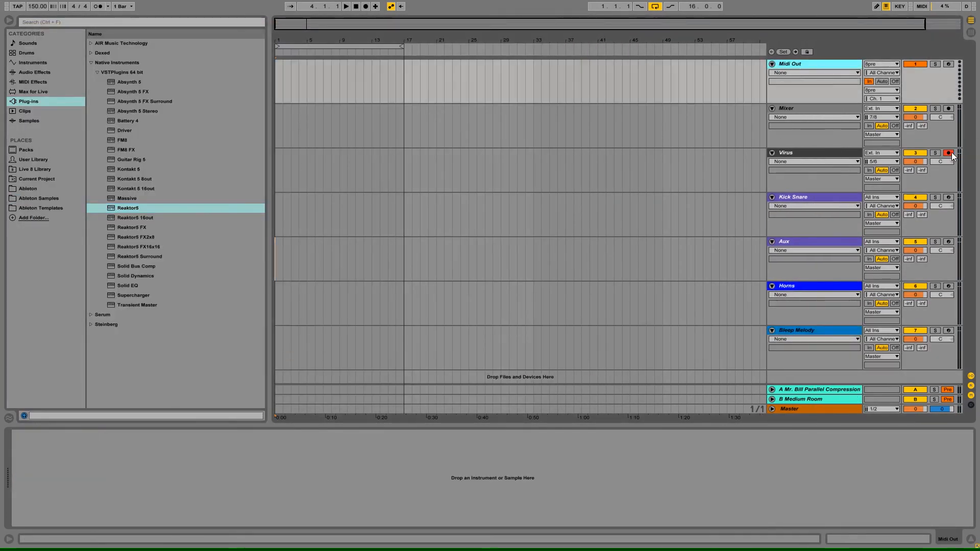
pyautogui.click(796, 108)
pyautogui.click(772, 64)
# Step: Insert an empty eight-bar MIDI clip at bar 1 of the Kick Snare track
pyautogui.click(786, 93)
pyautogui.moveTo(276, 110); pyautogui.dragTo(341, 104)
pyautogui.hotkey('ctrl', 'shift', 'm')
# Step: Draw a two-bar pattern in the Kick Snare clip, with syncopated kicks and a snare on beat 3 of each bar
pyautogui.doubleClick(211, 268)
pyautogui.doubleClick(279, 268)
pyautogui.doubleClick(315, 268)
pyautogui.doubleClick(327, 268)
pyautogui.doubleClick(352, 256)
# Step: Repeat the two-bar drum pattern across the eight-bar clip and duplicate the clip over bars 9 to 16
pyautogui.moveTo(391, 272); pyautogui.dragTo(203, 253)
pyautogui.hotkey('ctrl', 'd')
pyautogui.hotkey('ctrl', 'd')
pyautogui.hotkey('ctrl', 'd')
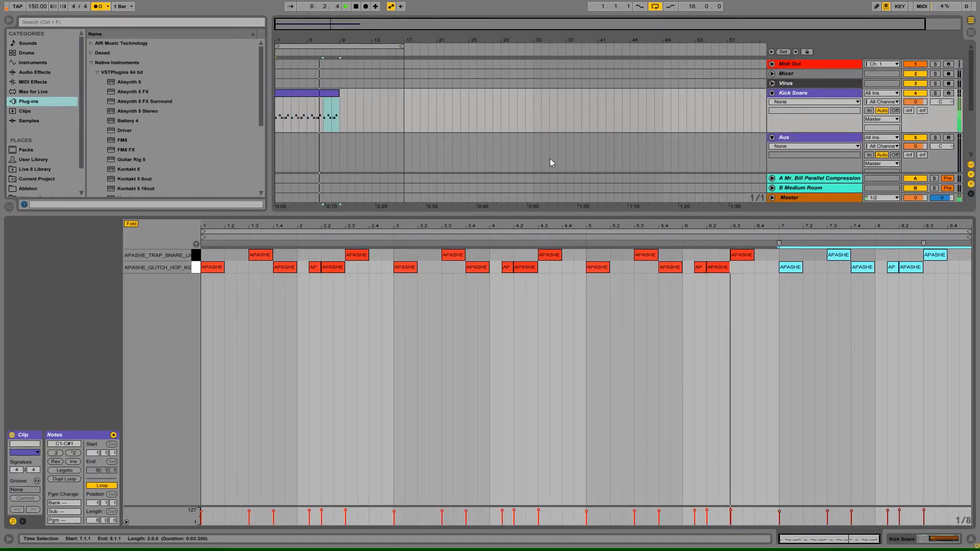
pyautogui.click(307, 93)
pyautogui.hotkey('ctrl', 'd')
# Step: Insert an empty 16-bar MIDI clip at bar 1 of the Aux track
pyautogui.scroll(-1, 314, 136)
pyautogui.moveTo(276, 116); pyautogui.dragTo(406, 111)
pyautogui.hotkey('ctrl', 'shift', 'm')
# Step: Draw APASHE_TRAP_HIHAT4 notes on beats 2 and 4 of the opening bars in the Aux clip
pyautogui.doubleClick(212, 257)
pyautogui.doubleClick(236, 256)
pyautogui.doubleClick(261, 257)
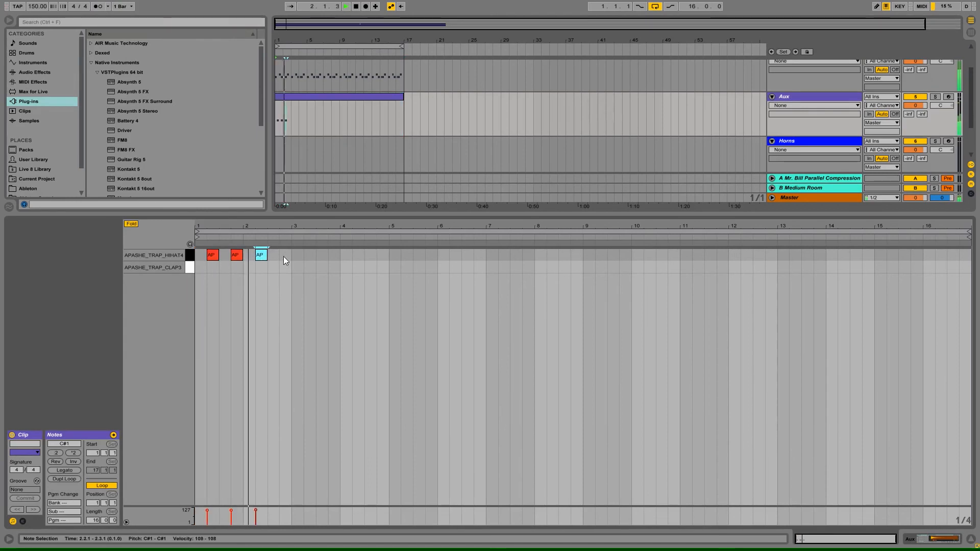
pyautogui.doubleClick(285, 255)
pyautogui.doubleClick(308, 255)
pyautogui.doubleClick(333, 255)
pyautogui.doubleClick(357, 256)
pyautogui.doubleClick(380, 255)
pyautogui.doubleClick(405, 256)
pyautogui.scroll(7, 572, 261)
pyautogui.doubleClick(526, 256)
# Step: Draw a clap roll with varied grid divisions across the last two beats of bar 8 in the Aux clip
pyautogui.scroll(1, 551, 265)
pyautogui.press('b')
pyautogui.scroll(6, 551, 265)
pyautogui.press('space')
pyautogui.moveTo(522, 266); pyautogui.dragTo(590, 267)
pyautogui.press('space')
pyautogui.rightClick(608, 264)
pyautogui.click(631, 427)
pyautogui.click(642, 267)
pyautogui.moveTo(637, 228); pyautogui.dragTo(637, 214)
pyautogui.moveTo(619, 267); pyautogui.dragTo(648, 267)
# Step: Move the clap to pad D#1 of the Aux Drum Rack and load APASHE_TRAP_SNARE_CLAP from TRAP BEAT 1 onto C1
pyautogui.click(938, 539)
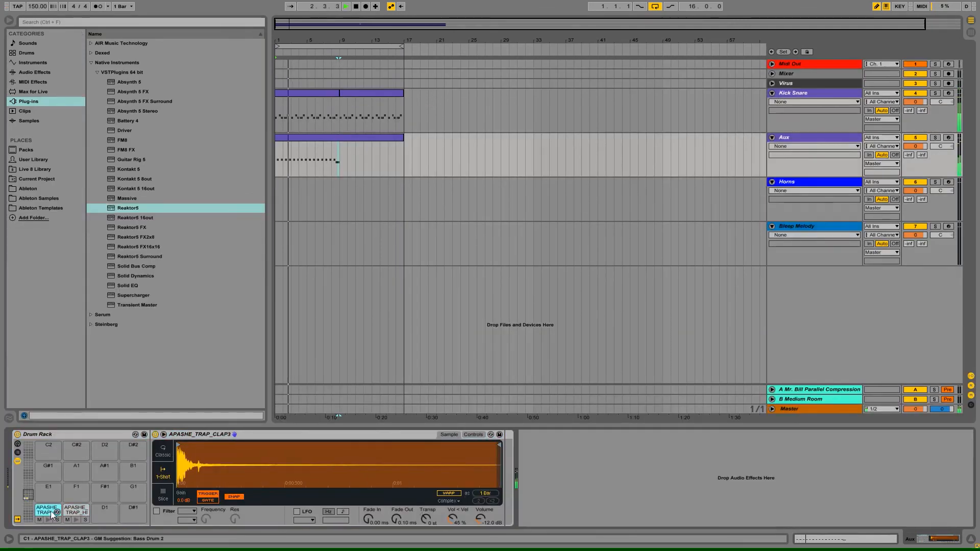
pyautogui.moveTo(48, 510); pyautogui.dragTo(133, 510)
pyautogui.click(38, 198)
pyautogui.click(91, 92)
pyautogui.click(97, 131)
pyautogui.click(103, 159)
pyautogui.click(103, 160)
pyautogui.click(154, 234)
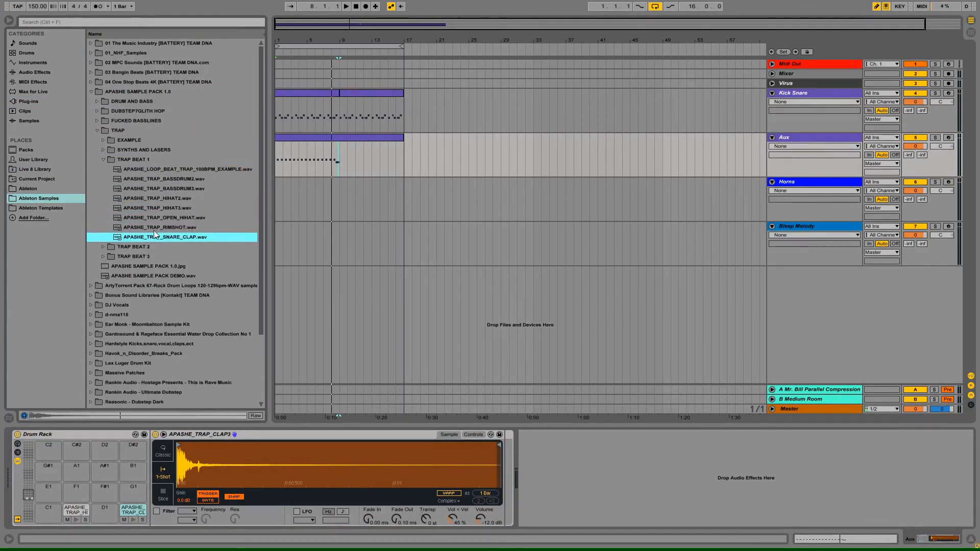
pyautogui.moveTo(170, 238); pyautogui.dragTo(48, 510)
# Step: Draw a continuous run of sixteenth-note APASHE_TRAP_HIHAT2 hits through bar 9 of the Aux clip
pyautogui.press('space')
pyautogui.doubleClick(331, 137)
pyautogui.press('space')
pyautogui.press('space')
pyautogui.moveTo(565, 280); pyautogui.dragTo(651, 282)
pyautogui.rightClick(664, 253)
pyautogui.click(744, 396)
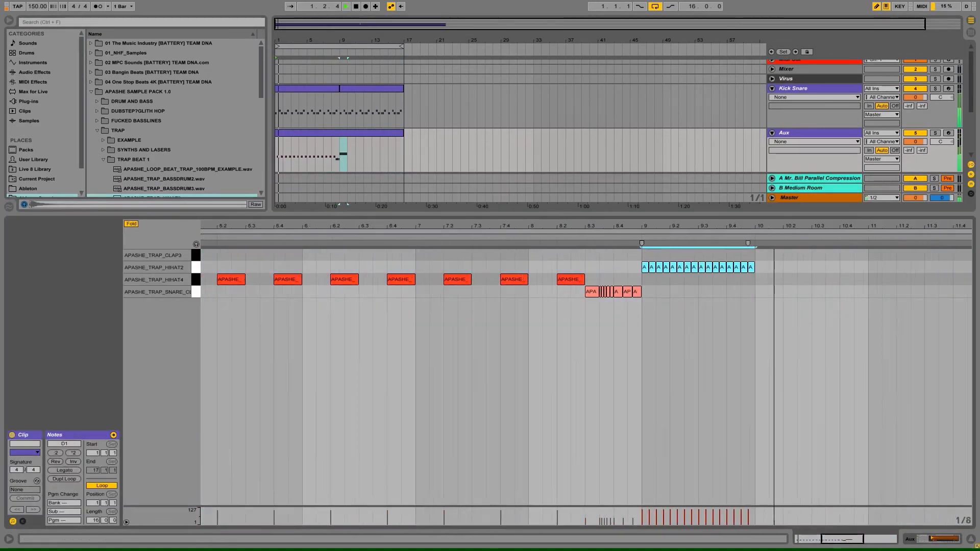
# Step: Duplicate the bar 9 hi-hat run repeatedly across the following bars of the Aux clip
pyautogui.moveTo(633, 226); pyautogui.dragTo(633, 199)
pyautogui.press('b')
pyautogui.hotkey('ctrl', 'd')
pyautogui.hotkey('ctrl', 'd')
pyautogui.hotkey('ctrl', 'd')
pyautogui.hotkey('ctrl', 'd')
pyautogui.hotkey('ctrl', 'd')
pyautogui.hotkey('ctrl', 'd')
# Step: Copy the snare clap roll from the end of bar 8 to the end of bar 16
pyautogui.moveTo(539, 289); pyautogui.dragTo(588, 296)
pyautogui.hotkey('ctrl', 'c')
pyautogui.click(943, 287)
pyautogui.hotkey('ctrl', 'v')
# Step: Delete the APASHE_TRAP_HIHAT2 notes in bar 15 and add APASHE_TRAP_HIHAT4 notes at 15.2, 15.4 and 16.2
pyautogui.moveTo(887, 258); pyautogui.dragTo(914, 274)
pyautogui.press('Delete')
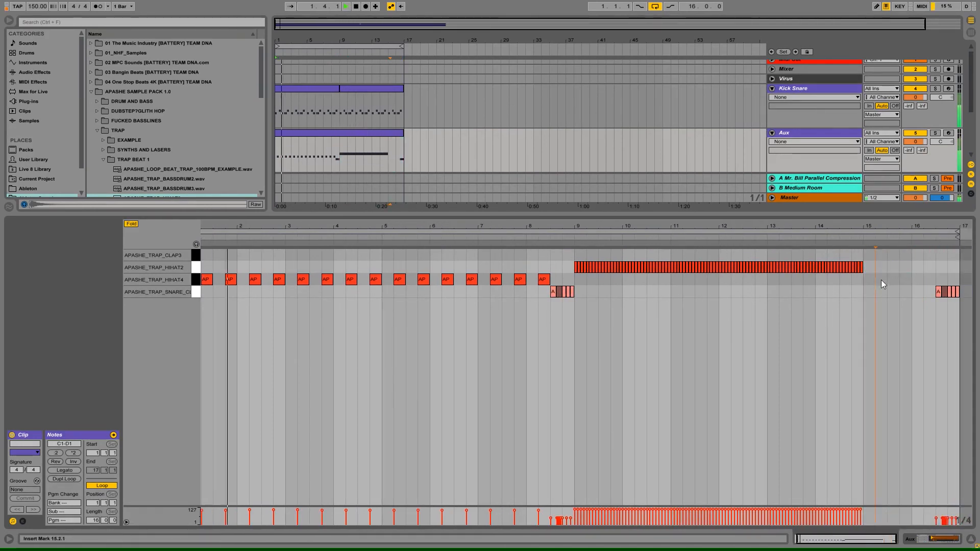
pyautogui.doubleClick(881, 280)
pyautogui.doubleClick(905, 280)
pyautogui.doubleClick(930, 280)
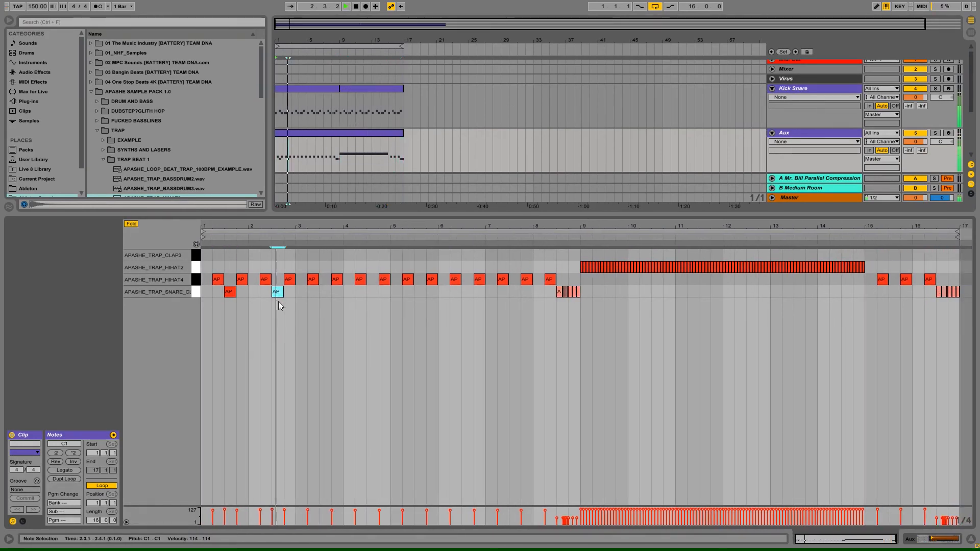
# Step: Repeat the beat 3 snare clap notes of bars 1 and 2 through bar 7 of the Aux clip
pyautogui.moveTo(296, 302); pyautogui.dragTo(201, 288)
pyautogui.hotkey('ctrl', 'd')
pyautogui.hotkey('ctrl', 'd')
pyautogui.moveTo(484, 299); pyautogui.dragTo(441, 288)
pyautogui.hotkey('ctrl', 'd')
# Step: Move the beat 3 notes of bars 1 to 7 up to APASHE_TRAP_CLAP3 and paste a copy from bar 9
pyautogui.moveTo(533, 298); pyautogui.dragTo(201, 290)
pyautogui.press('Up')
pyautogui.press('Up')
pyautogui.press('Up')
pyautogui.click(595, 255)
pyautogui.hotkey('ctrl', 'v')
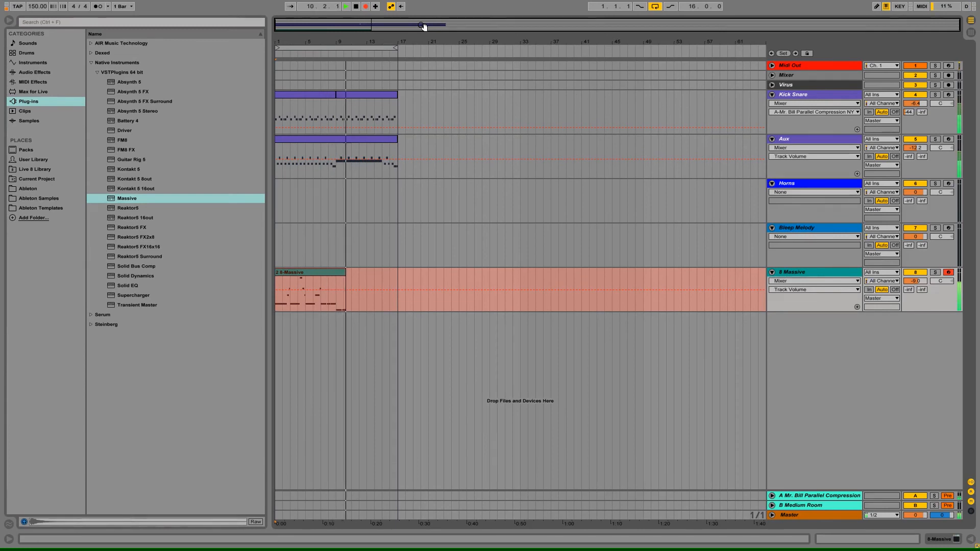
# Step: In the recorded 8-Massive clip, duplicate the first eight bars of notes and transpose the copy down five semitones
pyautogui.press('space')
pyautogui.doubleClick(339, 274)
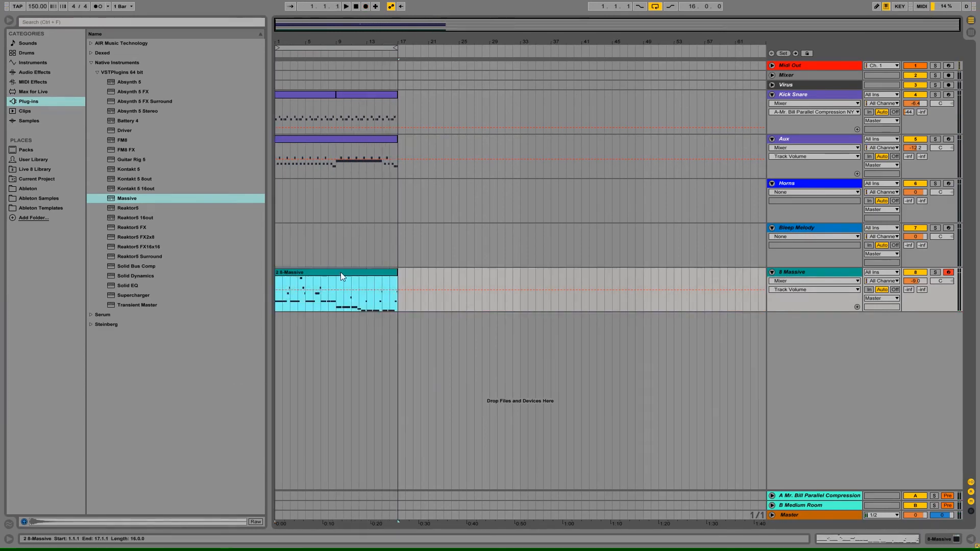
pyautogui.hotkey('ctrl', 'd')
pyautogui.press('Down')
pyautogui.press('Down')
pyautogui.press('Down')
pyautogui.press('space')
pyautogui.press('Down')
pyautogui.press('Down')
pyautogui.press('space')
# Step: Quantize all notes in the Massive clip
pyautogui.hotkey('ctrl', 'a')
pyautogui.hotkey('ctrl', 'u')
pyautogui.click(405, 289)
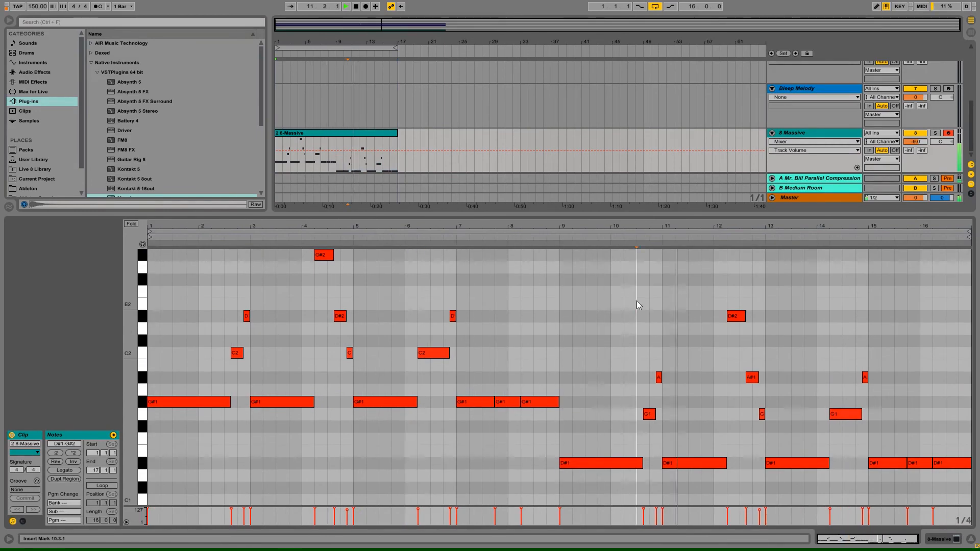
# Step: Transpose the second-half Massive notes up an octave and raise individual melody notes by one or two semitones
pyautogui.moveTo(636, 301); pyautogui.dragTo(968, 478)
pyautogui.hotkey('shift', 'Up')
pyautogui.click(565, 302)
pyautogui.click(650, 341)
pyautogui.press('Up')
pyautogui.press('Up')
pyautogui.moveTo(753, 327); pyautogui.dragTo(638, 289)
pyautogui.press('Up')
pyautogui.scroll(2, 687, 325)
pyautogui.click(687, 325)
pyautogui.scroll(-1, 687, 325)
# Step: Transpose the second-half Massive notes down an octave and play the passage back
pyautogui.moveTo(591, 453); pyautogui.dragTo(937, 258)
pyautogui.hotkey('shift', 'Down')
pyautogui.press('space')
pyautogui.press('space')
pyautogui.hotkey('ctrl', 'a')
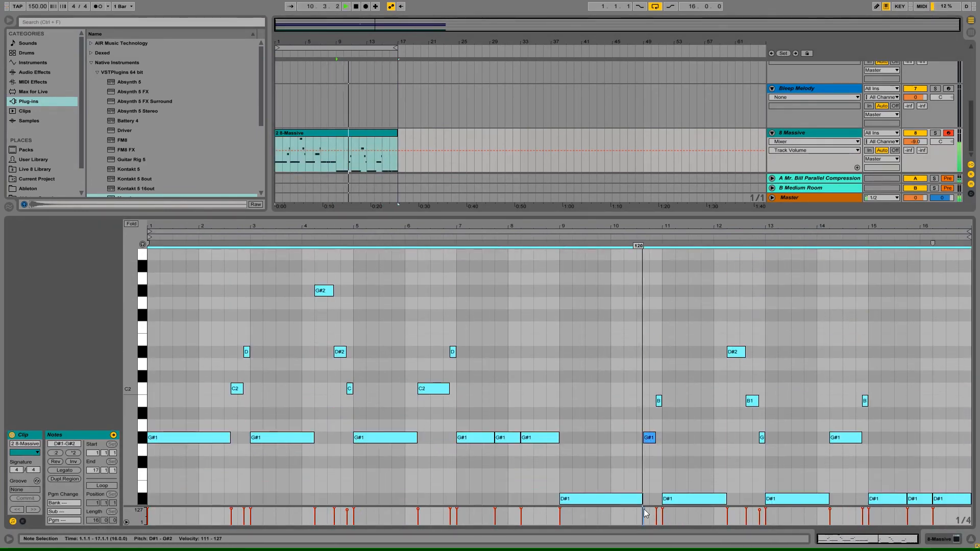
# Step: Hot-swap the C#1 snare in the Kick Snare track's Drum Rack with a sample from the DRUM AND BASS folder
pyautogui.doubleClick(325, 136)
pyautogui.click(392, 95)
pyautogui.doubleClick(815, 94)
pyautogui.press('space')
pyautogui.click(85, 512)
pyautogui.click(97, 140)
pyautogui.click(97, 111)
pyautogui.click(103, 130)
pyautogui.click(138, 198)
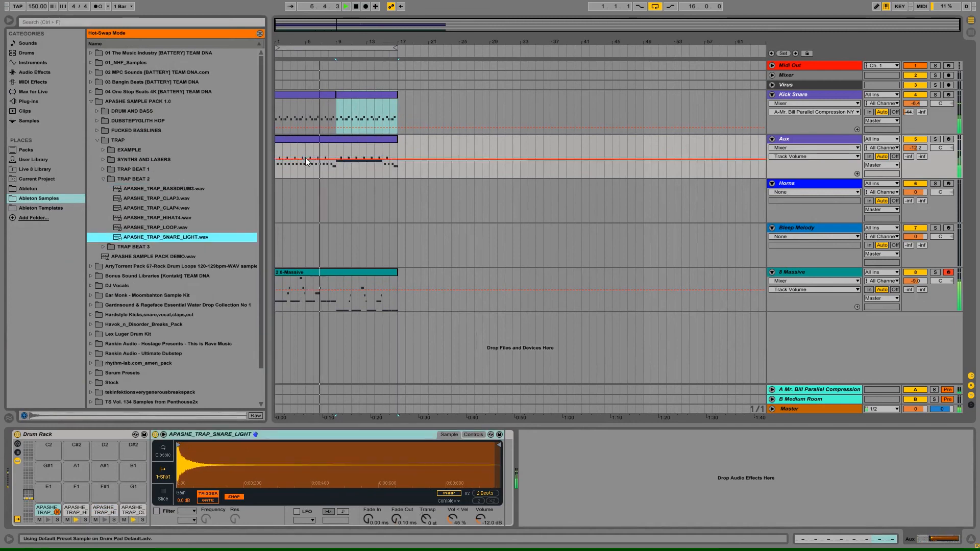
pyautogui.doubleClick(305, 157)
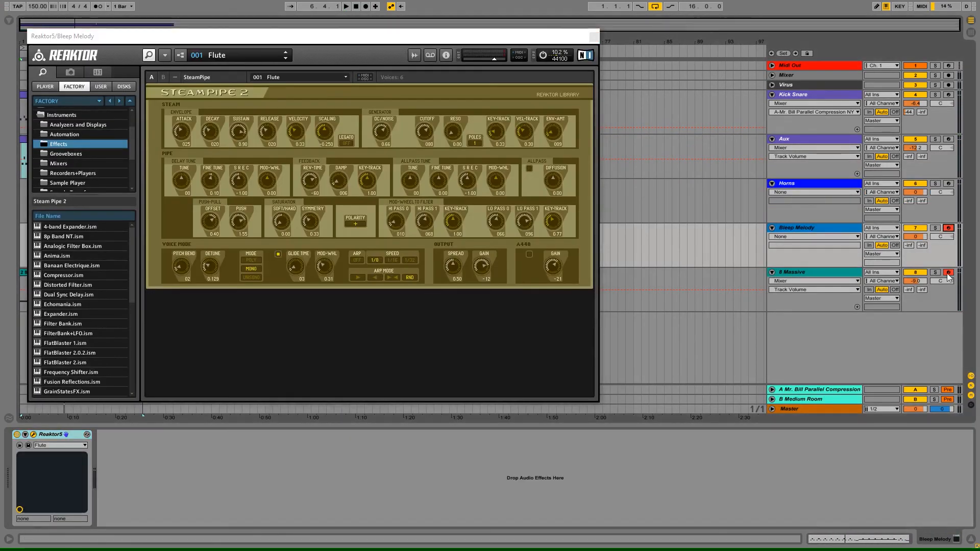
# Step: Load Steampipe 2's Ethnic II preset with reverb dry/wet at 0.07, leaving only the Bleep Melody track armed
pyautogui.click(948, 272)
pyautogui.click(301, 77)
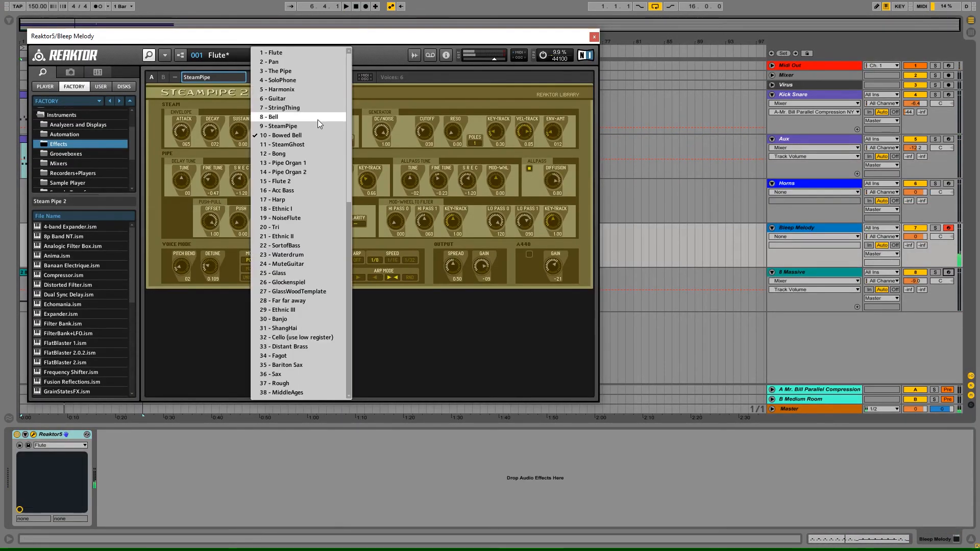
pyautogui.click(307, 190)
pyautogui.click(303, 78)
pyautogui.click(308, 236)
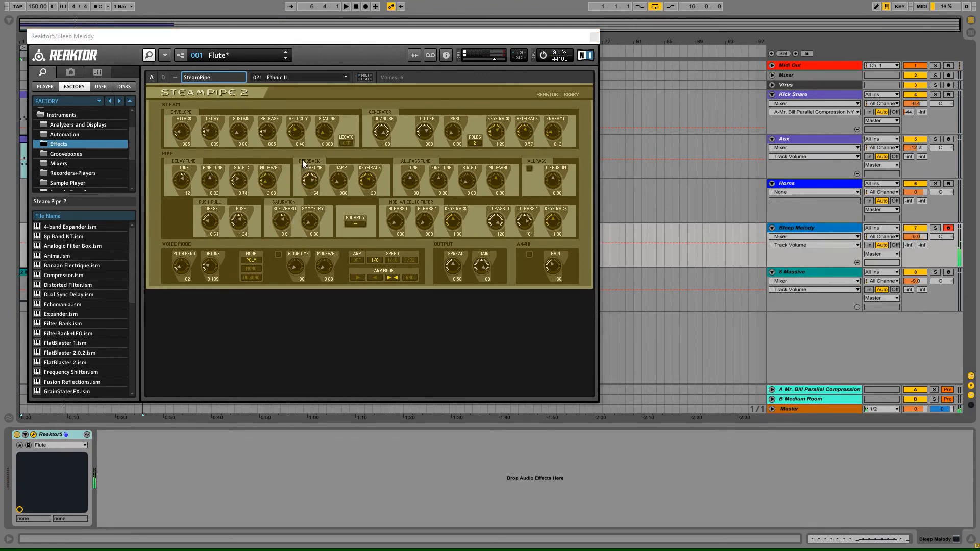
pyautogui.click(163, 77)
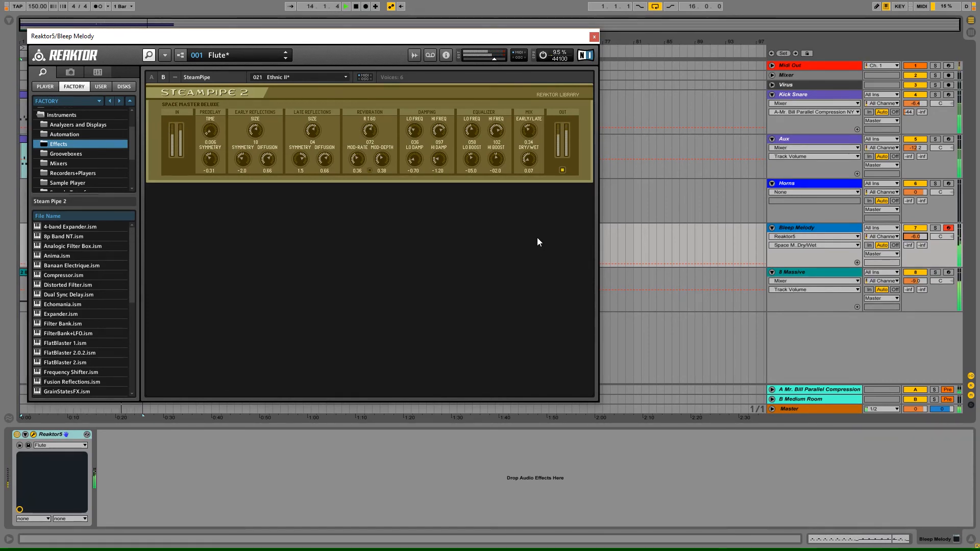
# Step: Insert an empty 16-bar MIDI clip on the Bleep Melody track and open it for note editing
pyautogui.press('space')
pyautogui.click(595, 37)
pyautogui.moveTo(23, 250); pyautogui.dragTo(142, 235)
pyautogui.hotkey('ctrl', 'shift', 'm')
pyautogui.doubleClick(137, 229)
pyautogui.scroll(5, 169, 315)
# Step: Draw a run of G#4 notes across bar 1 that get progressively shorter towards bar 2
pyautogui.doubleClick(156, 326)
pyautogui.press('space')
pyautogui.moveTo(174, 328); pyautogui.dragTo(187, 329)
pyautogui.scroll(3, 194, 329)
pyautogui.moveTo(185, 328); pyautogui.dragTo(221, 328)
pyautogui.scroll(3, 225, 328)
pyautogui.moveTo(213, 327); pyautogui.dragTo(250, 327)
pyautogui.moveTo(479, 327); pyautogui.dragTo(551, 327)
pyautogui.scroll(-4, 554, 316)
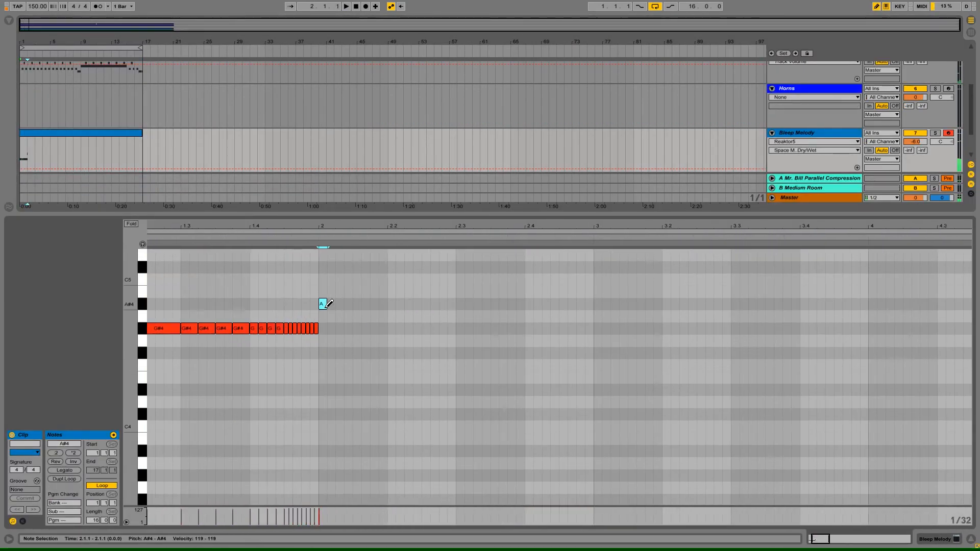
# Step: Draw rhythmic B4 notes over the first three beats of bar 2, with fast rolls in beat 2.3
pyautogui.moveTo(323, 304); pyautogui.dragTo(357, 290)
pyautogui.scroll(-2, 357, 290)
pyautogui.click(447, 291)
pyautogui.moveTo(440, 291)
pyautogui.mouseDown()
pyautogui.moveTo(428, 292)
pyautogui.moveTo(462, 291)
pyautogui.moveTo(446, 292)
pyautogui.mouseUp()
pyautogui.click(445, 292)
pyautogui.click(487, 292)
pyautogui.click(501, 291)
pyautogui.scroll(3, 436, 291)
pyautogui.moveTo(526, 292); pyautogui.dragTo(559, 292)
pyautogui.scroll(-3, 511, 291)
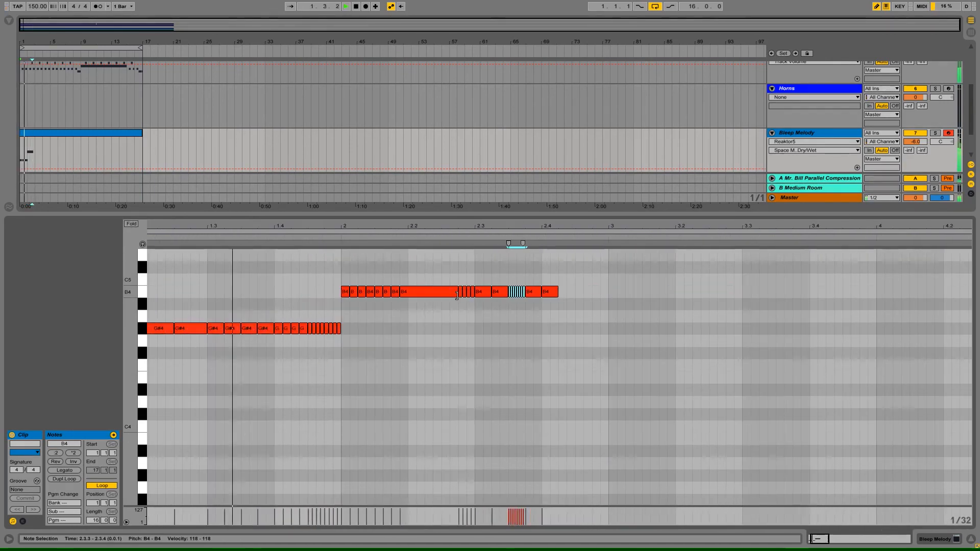
# Step: Fill the rest of bar 2 with B4 notes up to the start of bar 3
pyautogui.moveTo(511, 227); pyautogui.dragTo(510, 266)
pyautogui.moveTo(512, 292); pyautogui.dragTo(532, 292)
pyautogui.moveTo(536, 227); pyautogui.dragTo(536, 199)
pyautogui.moveTo(601, 291); pyautogui.dragTo(650, 292)
pyautogui.click(658, 292)
pyautogui.moveTo(656, 226); pyautogui.dragTo(656, 184)
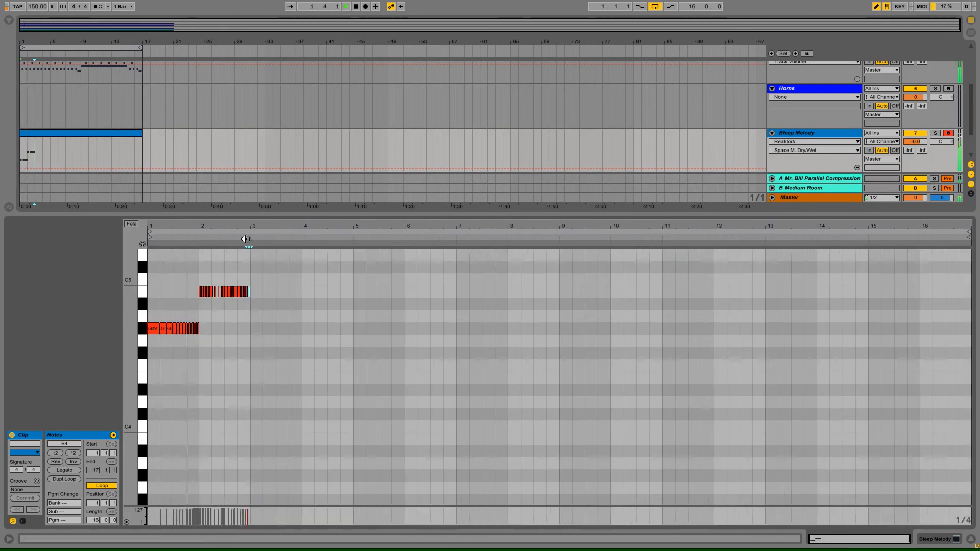
# Step: Draw G#4 notes through bar 3 and end the bar with two E4 notes
pyautogui.press('b')
pyautogui.click(258, 330)
pyautogui.scroll(3, 265, 327)
pyautogui.moveTo(412, 328); pyautogui.dragTo(433, 328)
pyautogui.scroll(-1, 459, 315)
pyautogui.moveTo(441, 291); pyautogui.dragTo(471, 292)
pyautogui.scroll(-2, 409, 290)
pyautogui.scroll(2, 406, 286)
pyautogui.moveTo(389, 291); pyautogui.dragTo(391, 323)
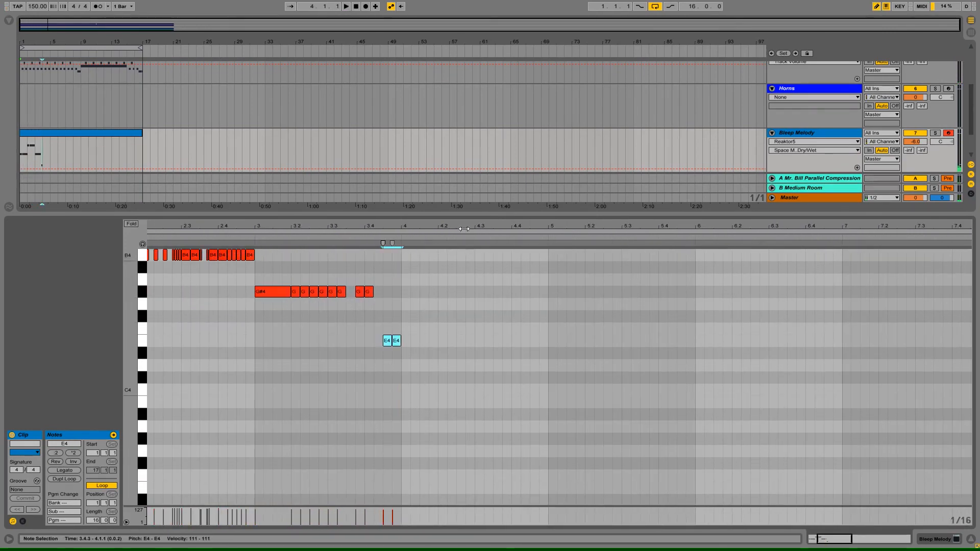
# Step: Fill bar 4 with D#4 notes including a fast roll, and extend the phrase through bar 8
pyautogui.moveTo(410, 226); pyautogui.dragTo(387, 239)
pyautogui.press('space')
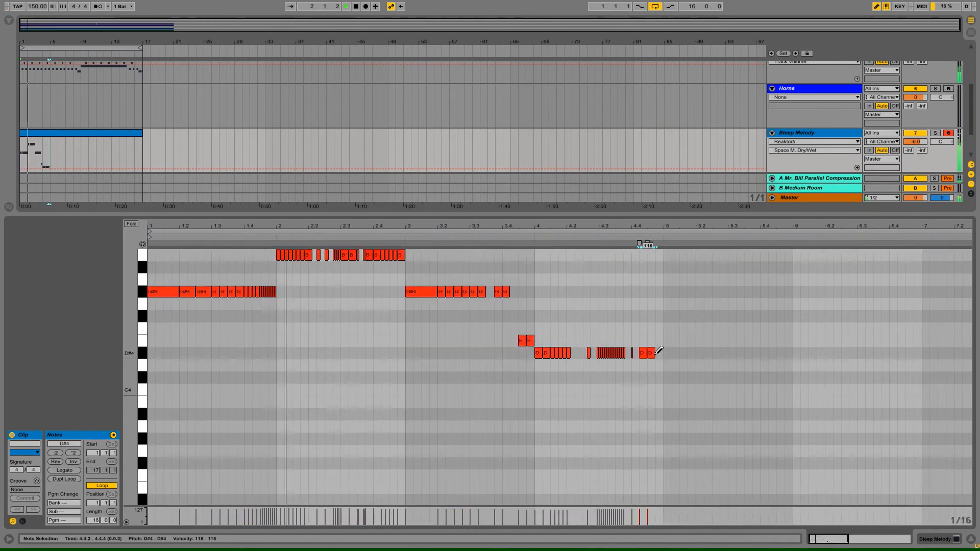
pyautogui.moveTo(366, 389); pyautogui.dragTo(262, 330)
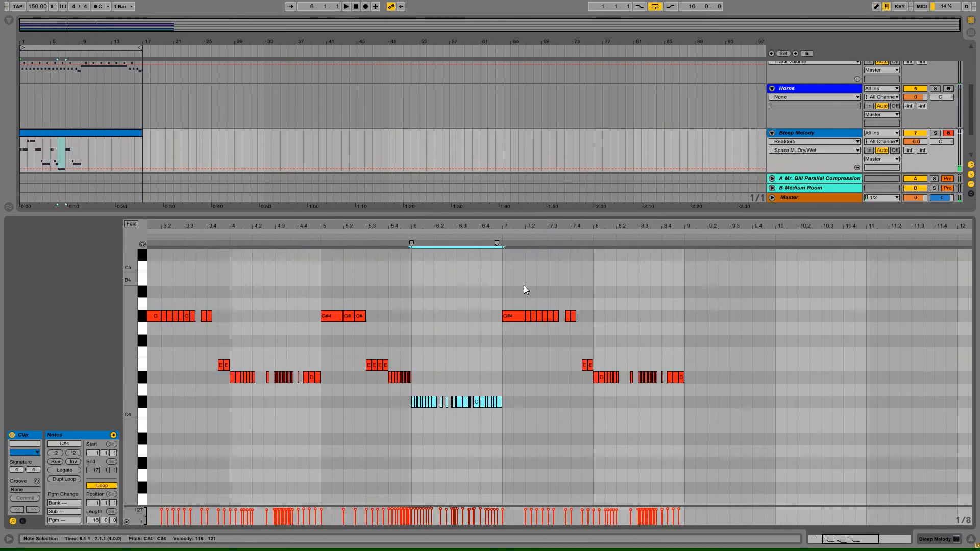
# Step: Transpose the selected notes in bar 6 down to B3
pyautogui.press('Down')
pyautogui.press('Down')
pyautogui.press('Down')
# Step: Transpose the G#4 notes in bar 7 down an octave and delete the notes in bar 8
pyautogui.click(419, 352)
pyautogui.moveTo(460, 350); pyautogui.dragTo(569, 406)
pyautogui.press('Down')
pyautogui.press('Down')
pyautogui.press('Down')
pyautogui.press('Down')
pyautogui.press('Down')
pyautogui.press('Down')
pyautogui.press('Down')
pyautogui.press('Down')
pyautogui.press('Down')
pyautogui.press('Down')
pyautogui.press('Down')
pyautogui.press('Down')
pyautogui.press('Delete')
# Step: Draw an ascending run of 1/16 notes from G#3 up to C#5 in the first half of bar 8
pyautogui.scroll(5, 510, 408)
pyautogui.press('space')
pyautogui.click(423, 451)
pyautogui.doubleClick(421, 451)
pyautogui.doubleClick(431, 426)
pyautogui.doubleClick(442, 378)
pyautogui.doubleClick(463, 329)
pyautogui.doubleClick(473, 316)
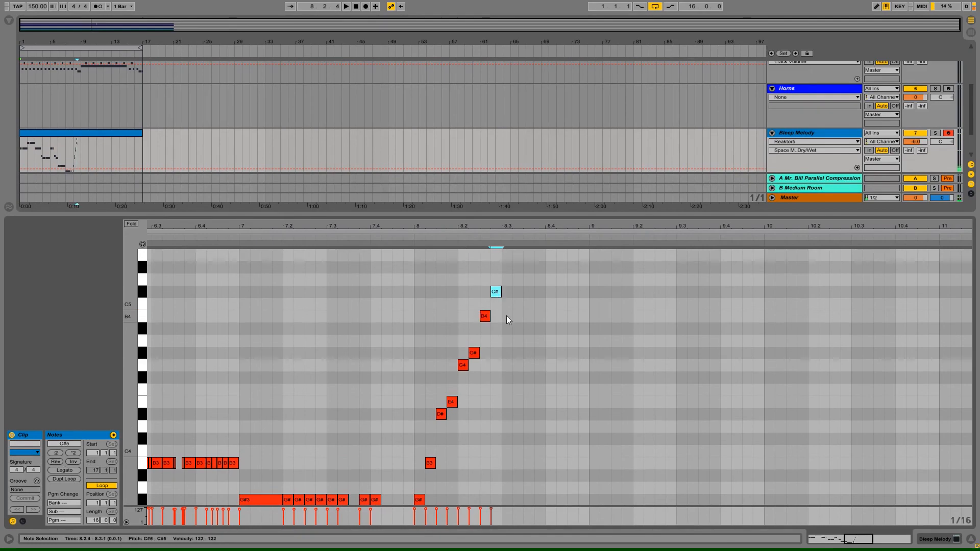
# Step: Finish bar 8 with a descending run of 1/16 notes, shift it one grid step later and add a C#5 before it
pyautogui.doubleClick(540, 402)
pyautogui.doubleClick(550, 414)
pyautogui.doubleClick(562, 414)
pyautogui.doubleClick(572, 451)
pyautogui.moveTo(491, 257); pyautogui.dragTo(583, 484)
pyautogui.press('Right')
pyautogui.doubleClick(497, 292)
# Step: Duplicate all Bleep Melody notes into bars 9 to 16 and transpose the copy up seven semitones
pyautogui.press('space')
pyautogui.hotkey('ctrl', 'a')
pyautogui.hotkey('ctrl', 'd')
pyautogui.press('Up')
pyautogui.press('Up')
pyautogui.press('Up')
pyautogui.press('Up')
pyautogui.press('Up')
pyautogui.press('Up')
pyautogui.press('Up')
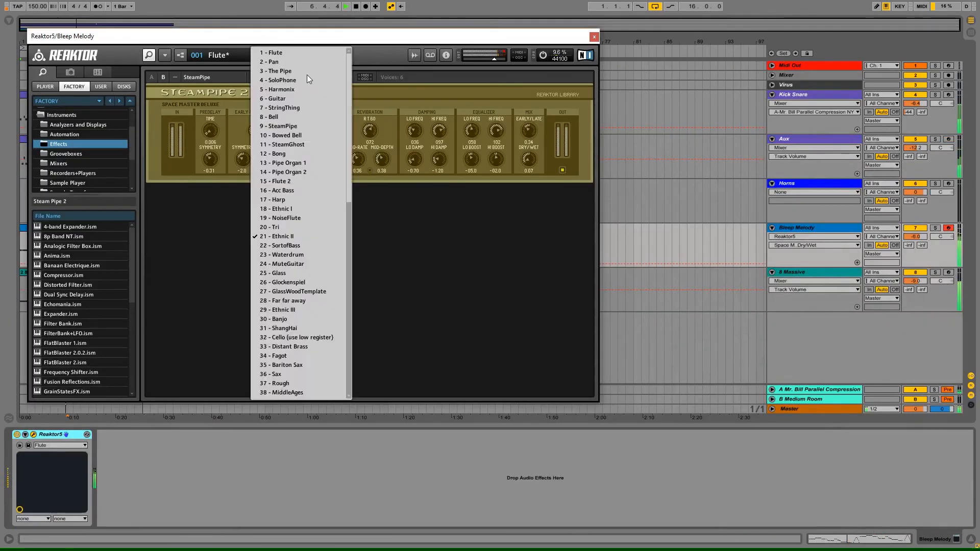
# Step: Audition Steampipe 2 presets for Bleep Melody, including Harp, Ethnic III, Fagot and Waterdrum, and load a different sound from further down the list
pyautogui.click(278, 199)
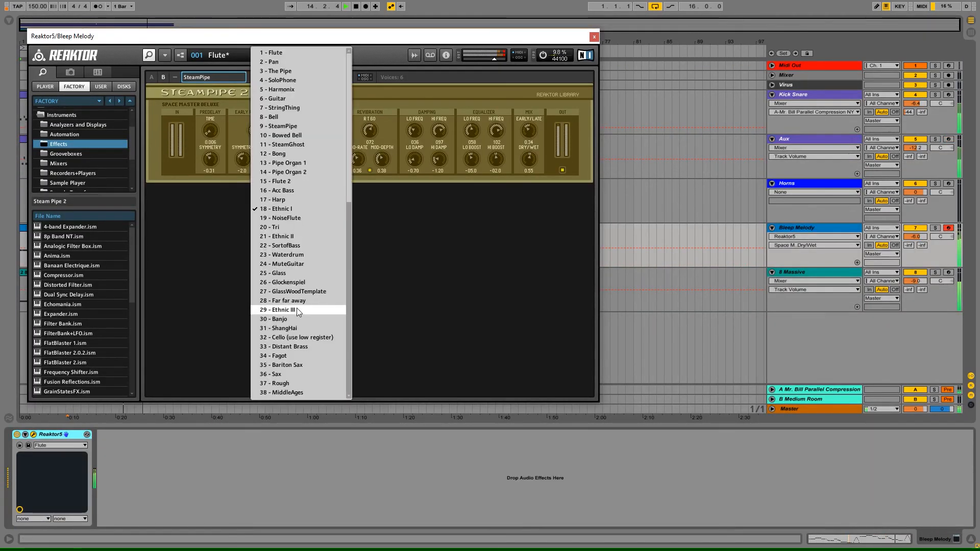
pyautogui.click(298, 310)
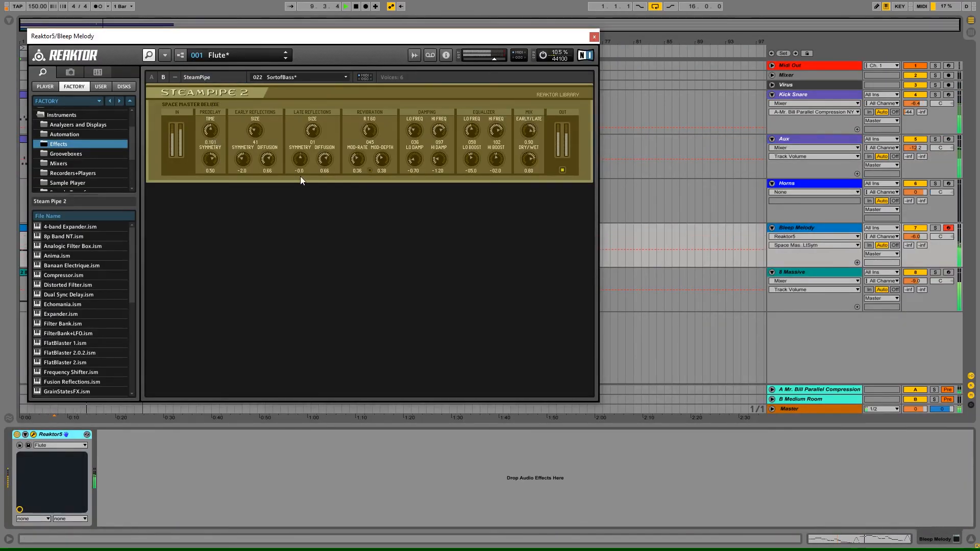
pyautogui.click(332, 77)
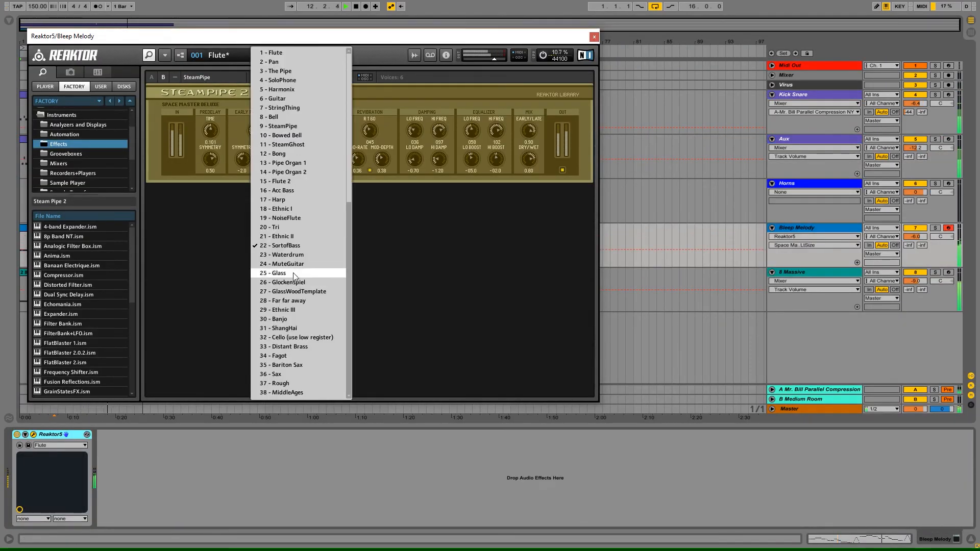
pyautogui.click(296, 356)
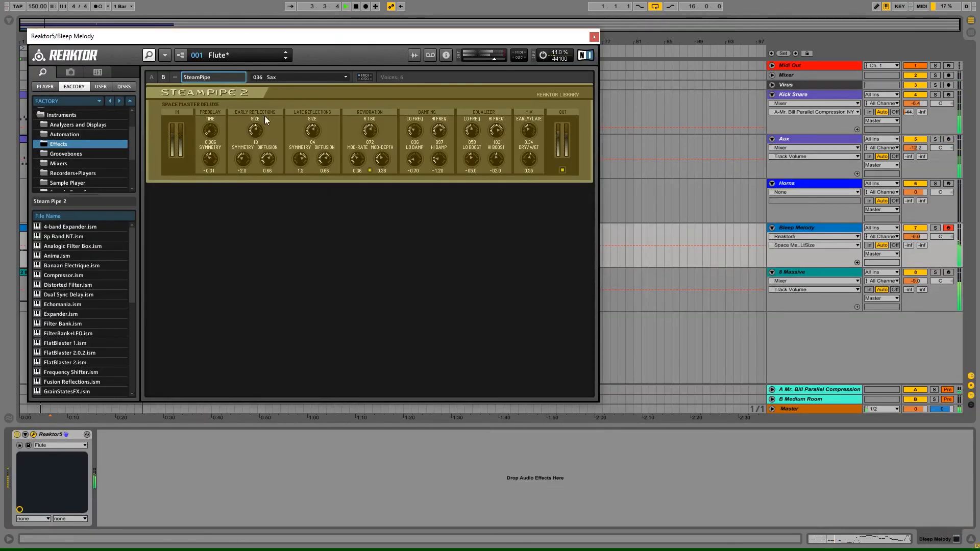
pyautogui.click(307, 77)
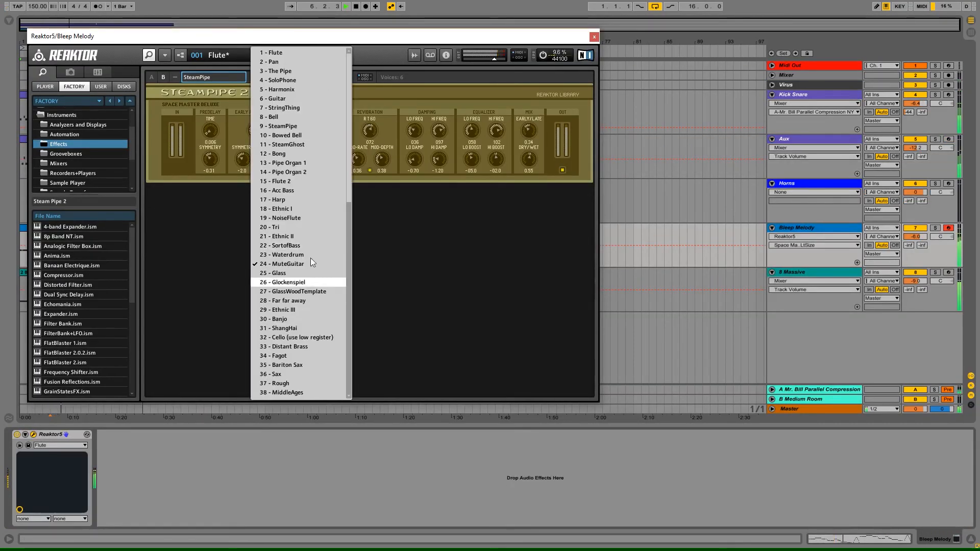
pyautogui.click(283, 254)
pyautogui.click(310, 77)
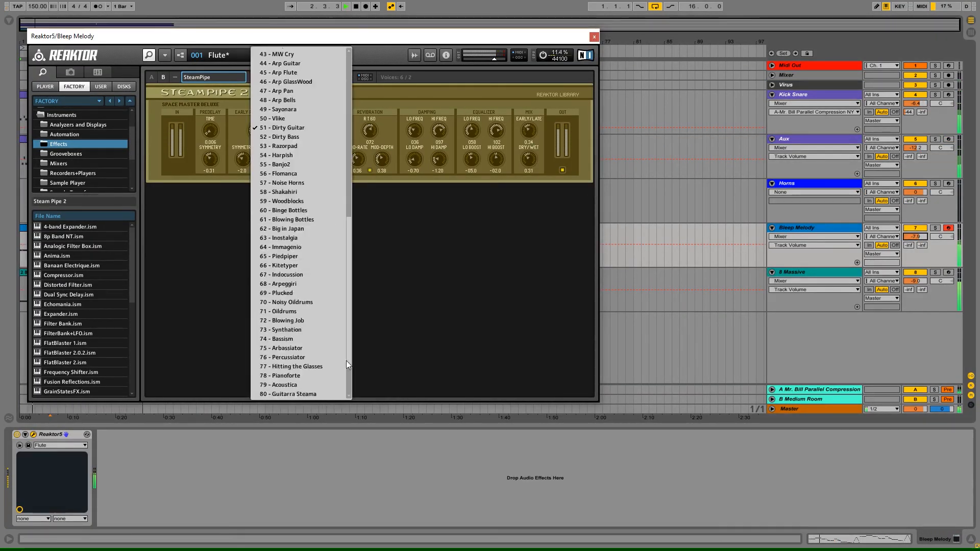
pyautogui.click(296, 332)
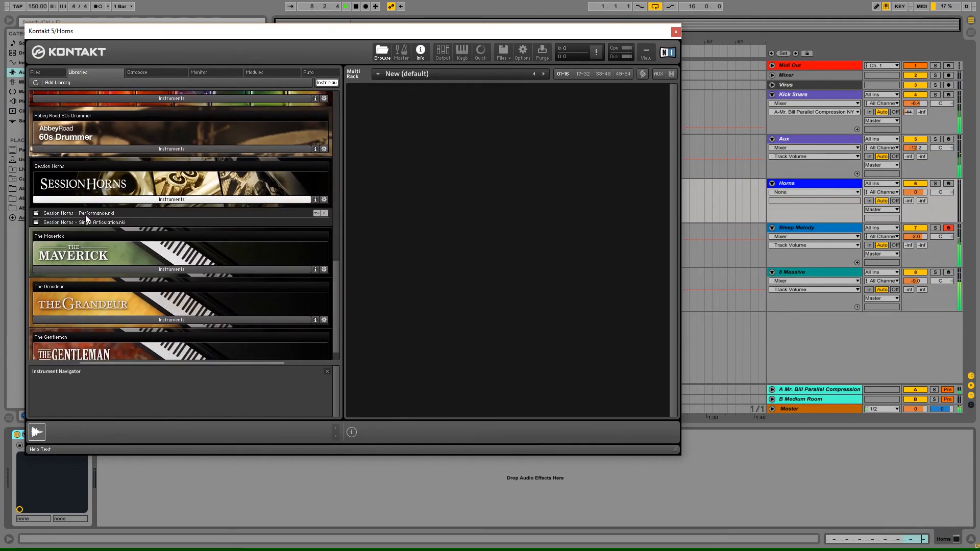
# Step: Load Session Horns - Single Articulation in Kontakt and record a chord part on the Horns track
pyautogui.doubleClick(86, 221)
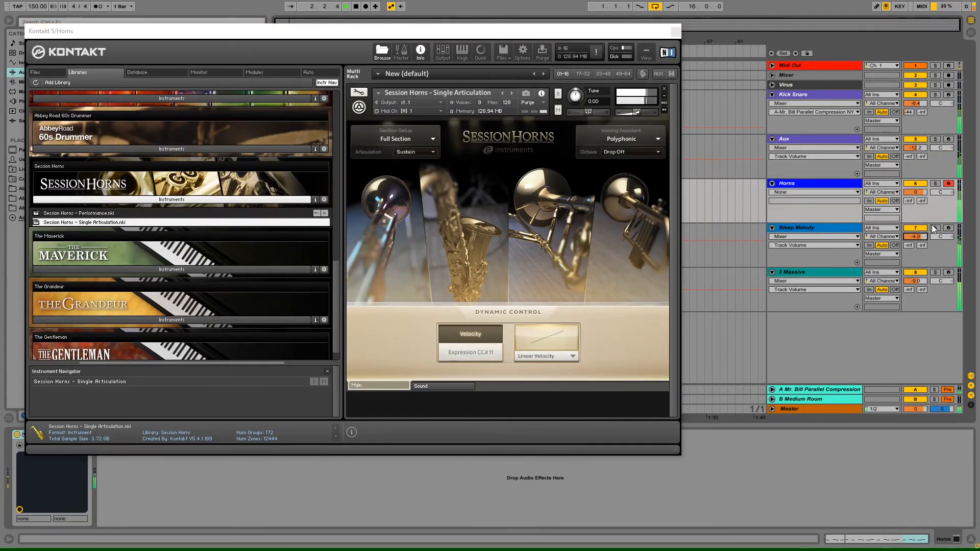
pyautogui.press('space')
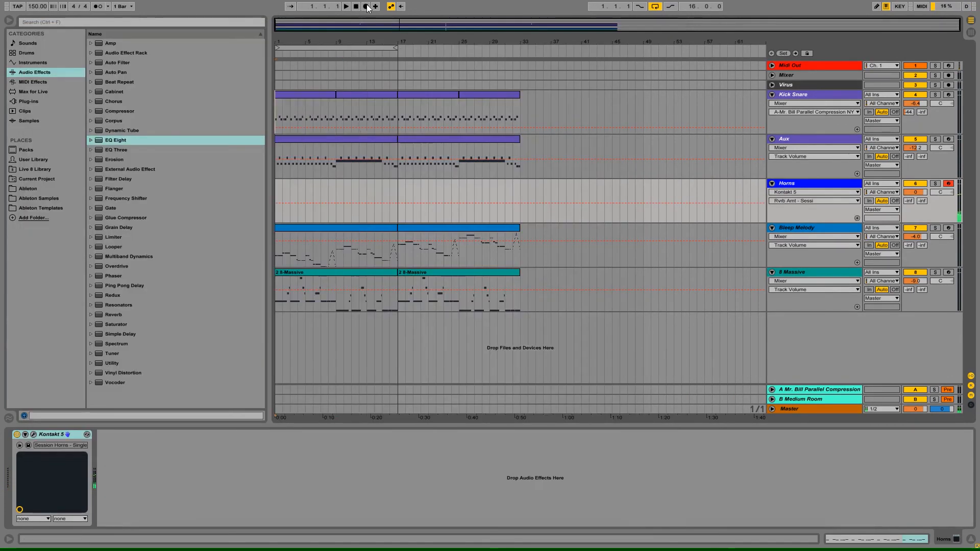
pyautogui.click(366, 6)
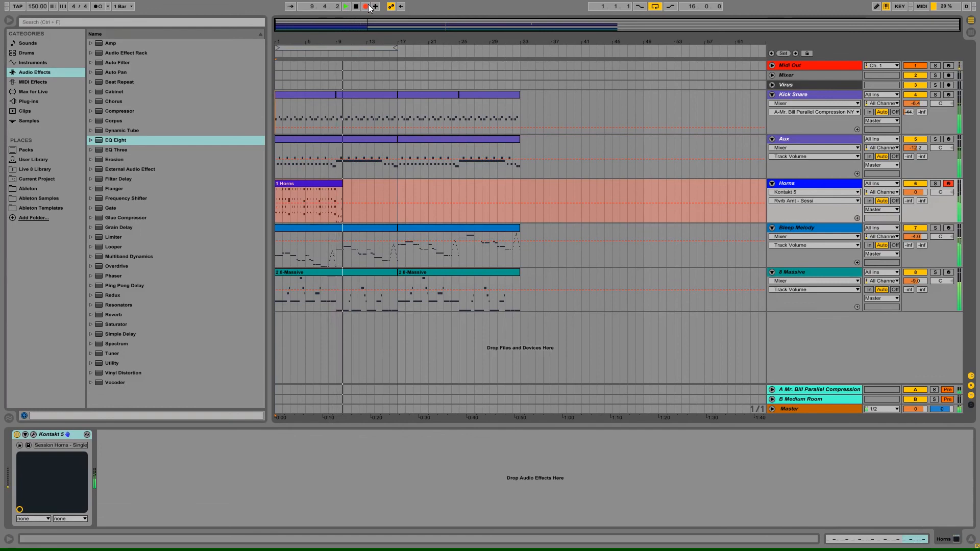
pyautogui.click(367, 6)
# Step: Open the recorded Horns clip and quantize all its notes
pyautogui.doubleClick(367, 183)
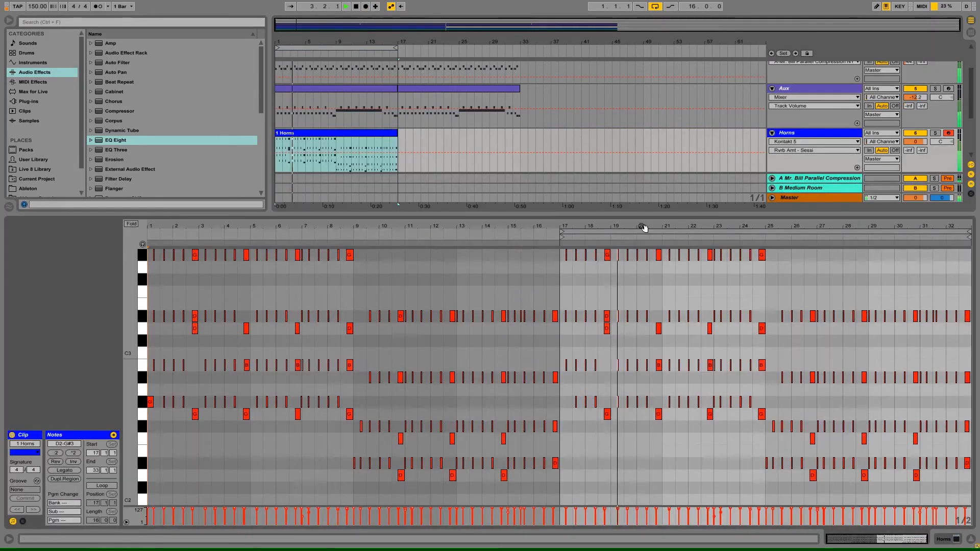
pyautogui.hotkey('ctrl', 'a')
pyautogui.moveTo(713, 226); pyautogui.dragTo(715, 255)
pyautogui.press('space')
pyautogui.press('space')
pyautogui.hotkey('ctrl', 'u')
# Step: Solo the Horns track and consolidate its 16-bar clip
pyautogui.moveTo(382, 226); pyautogui.dragTo(382, 240)
pyautogui.click(382, 292)
pyautogui.moveTo(825, 226)
pyautogui.mouseDown()
pyautogui.moveTo(825, 210)
pyautogui.moveTo(825, 230)
pyautogui.mouseUp()
pyautogui.click(935, 133)
pyautogui.click(341, 134)
pyautogui.scroll(-1, 341, 156)
pyautogui.hotkey('ctrl', 'j')
# Step: Delete the extra horn chord at the start of bar 7
pyautogui.moveTo(474, 226); pyautogui.dragTo(392, 245)
pyautogui.moveTo(346, 251); pyautogui.dragTo(360, 401)
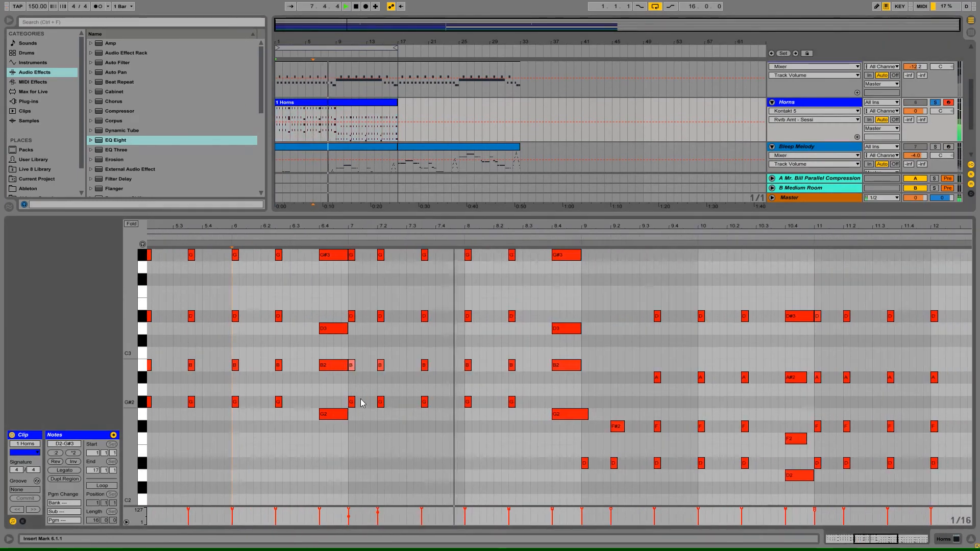
pyautogui.press('Delete')
# Step: Copy the closing two-bar horn chord pattern and paste it at bar 11 and bar 9
pyautogui.moveTo(740, 226); pyautogui.dragTo(619, 211)
pyautogui.moveTo(971, 496); pyautogui.dragTo(866, 299)
pyautogui.hotkey('ctrl', 'c')
pyautogui.click(654, 307)
pyautogui.hotkey('ctrl', 'v')
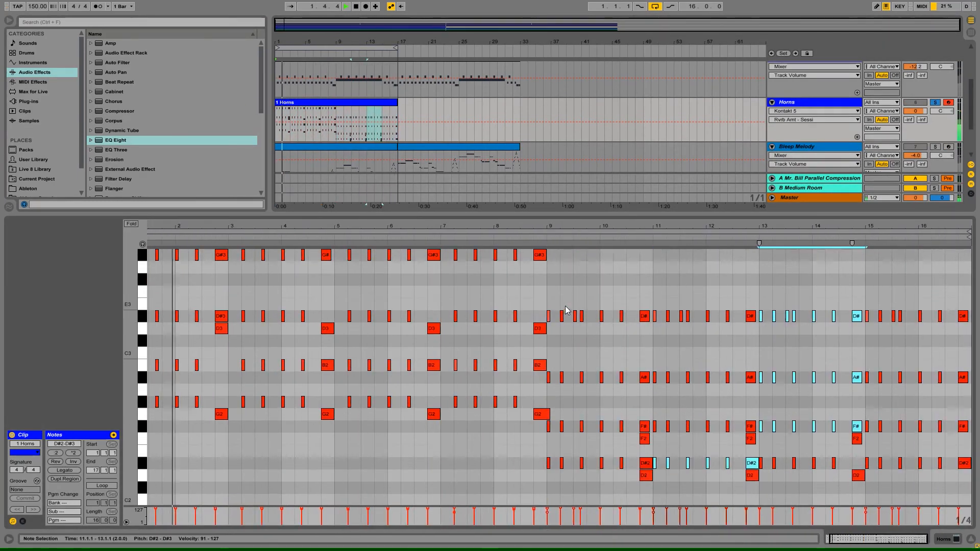
pyautogui.click(548, 307)
pyautogui.hotkey('ctrl', 'v')
# Step: Shorten the overlong G2 note just before bar 9 to match its chord, and check the horn chords that follow
pyautogui.moveTo(676, 226); pyautogui.dragTo(675, 242)
pyautogui.doubleClick(511, 317)
pyautogui.moveTo(901, 226); pyautogui.dragTo(901, 209)
pyautogui.hotkey('ctrl', 'a')
pyautogui.moveTo(627, 226); pyautogui.dragTo(628, 245)
pyautogui.click(614, 320)
pyautogui.moveTo(317, 414); pyautogui.dragTo(303, 415)
pyautogui.moveTo(657, 226)
pyautogui.mouseDown()
pyautogui.moveTo(657, 211)
pyautogui.moveTo(695, 245)
pyautogui.mouseUp()
pyautogui.moveTo(661, 451); pyautogui.dragTo(727, 265)
pyautogui.moveTo(689, 226); pyautogui.dragTo(689, 207)
pyautogui.moveTo(565, 476); pyautogui.dragTo(562, 310)
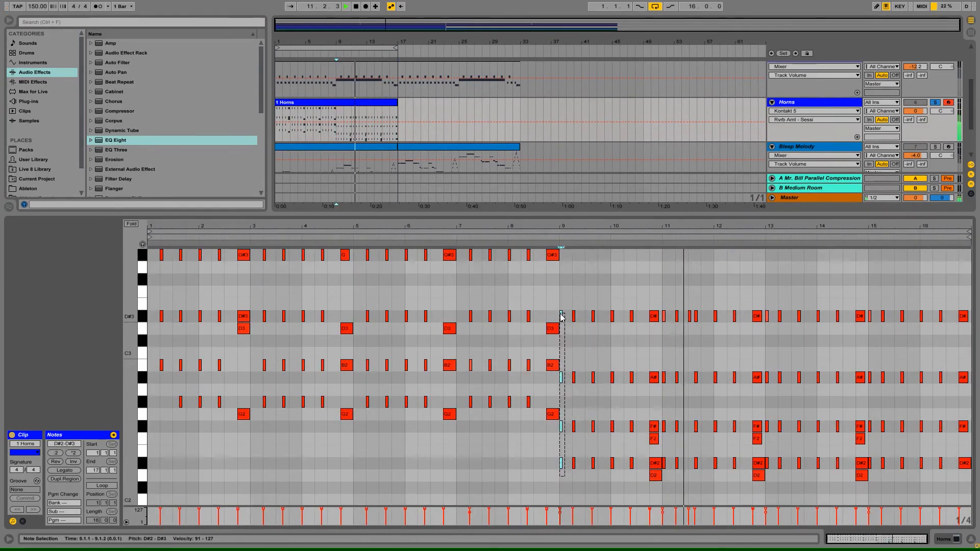
pyautogui.hotkey('ctrl', 'a')
# Step: Close the note editor and duplicate the Horns clip into bars 17 to 32
pyautogui.click(968, 540)
pyautogui.hotkey('ctrl', 'd')
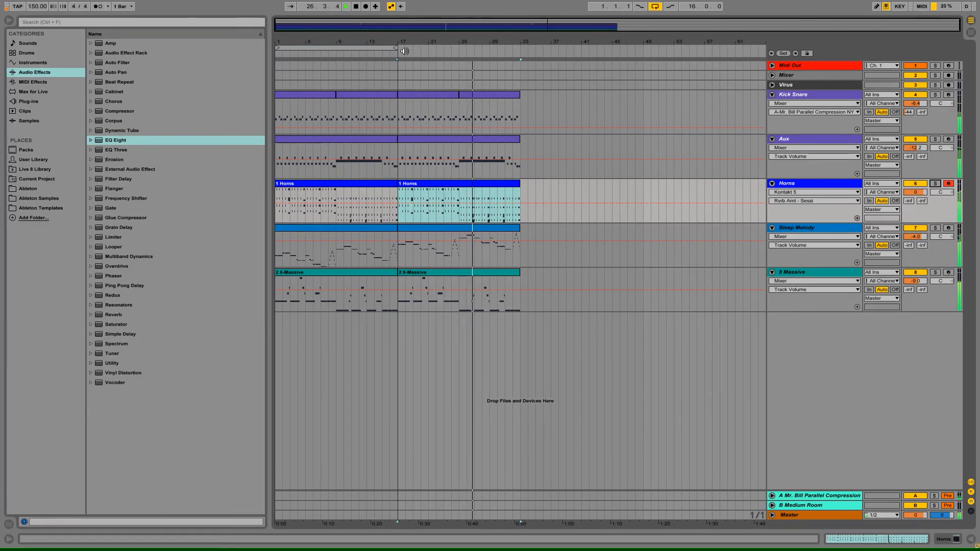
pyautogui.click(337, 183)
pyautogui.keyDown('shift'); pyautogui.click(460, 183); pyautogui.keyUp('shift')
# Step: Duplicate the 32-bar clips of all tracks starting at bar 33 and loop the duplicated section
pyautogui.moveTo(520, 299); pyautogui.dragTo(276, 120)
pyautogui.hotkey('ctrl', 'd')
pyautogui.hotkey('ctrl', 'l')
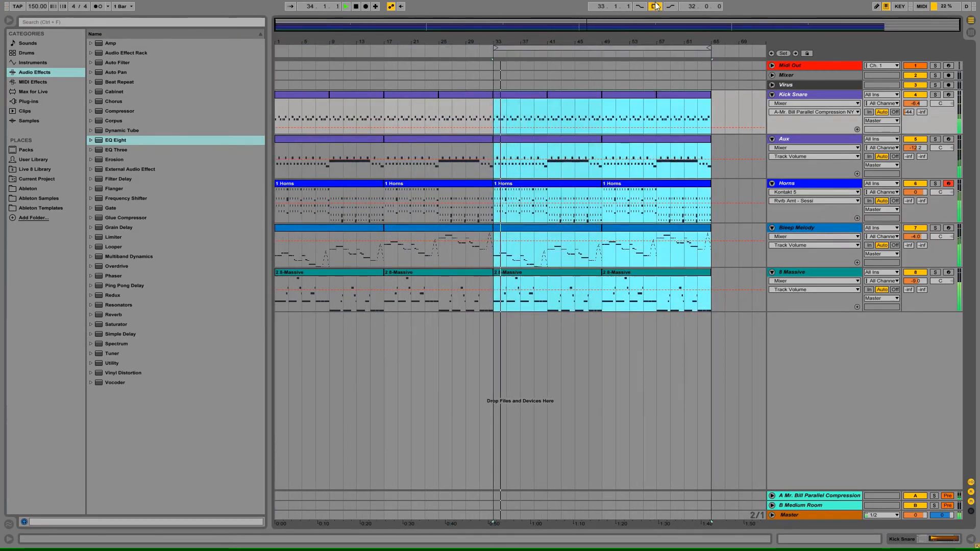
# Step: Duplicate the Aux track and consolidate the copy's clips from bar 33 to bar 65 into a single clip
pyautogui.doubleClick(802, 139)
pyautogui.press('space')
pyautogui.click(39, 198)
pyautogui.click(91, 179)
pyautogui.scroll(-2, 133, 205)
pyautogui.rightClick(810, 139)
pyautogui.click(823, 158)
pyautogui.hotkey('ctrl', 'j')
# Step: Delete the clips before bar 33 on the Aux copy and clear the old drum content carried over from the original
pyautogui.click(439, 185)
pyautogui.keyDown('shift'); pyautogui.click(293, 184); pyautogui.keyUp('shift')
pyautogui.press('Delete')
pyautogui.click(541, 186)
pyautogui.click(77, 510)
pyautogui.hotkey('ctrl', 'a')
pyautogui.press('Delete')
# Step: Load Chant_07 and Chant_21 from the Chants & Lex Sound FX samples into Aux 2 and place a two-beat Chant_07 note at bar 1
pyautogui.click(98, 190)
pyautogui.scroll(-3, 133, 178)
pyautogui.click(144, 162)
pyautogui.scroll(-2, 145, 153)
pyautogui.click(152, 123)
pyautogui.moveTo(152, 123); pyautogui.dragTo(49, 511)
pyautogui.click(149, 191)
pyautogui.click(127, 258)
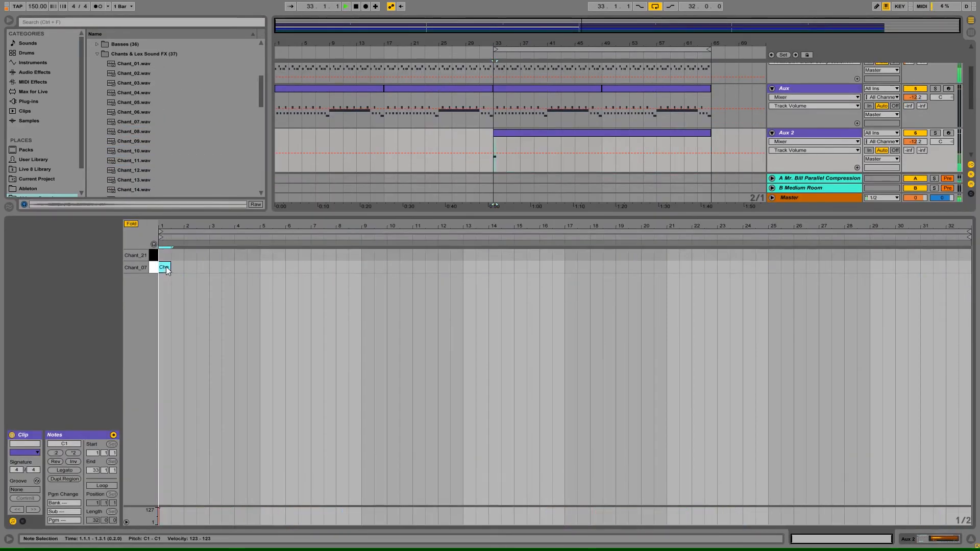
# Step: Repeat the Chant_07 note every two beats through all 32 bars of the Aux 2 clip
pyautogui.hotkey('ctrl', 'd')
pyautogui.hotkey('ctrl', 'd')
pyautogui.hotkey('ctrl', 'd')
pyautogui.hotkey('ctrl', 'd')
pyautogui.hotkey('ctrl', 'd')
pyautogui.hotkey('ctrl', 'd')
pyautogui.hotkey('ctrl', 'd')
pyautogui.hotkey('ctrl', 'd')
pyautogui.hotkey('ctrl', 'd')
pyautogui.hotkey('ctrl', 'd')
pyautogui.hotkey('ctrl', 'd')
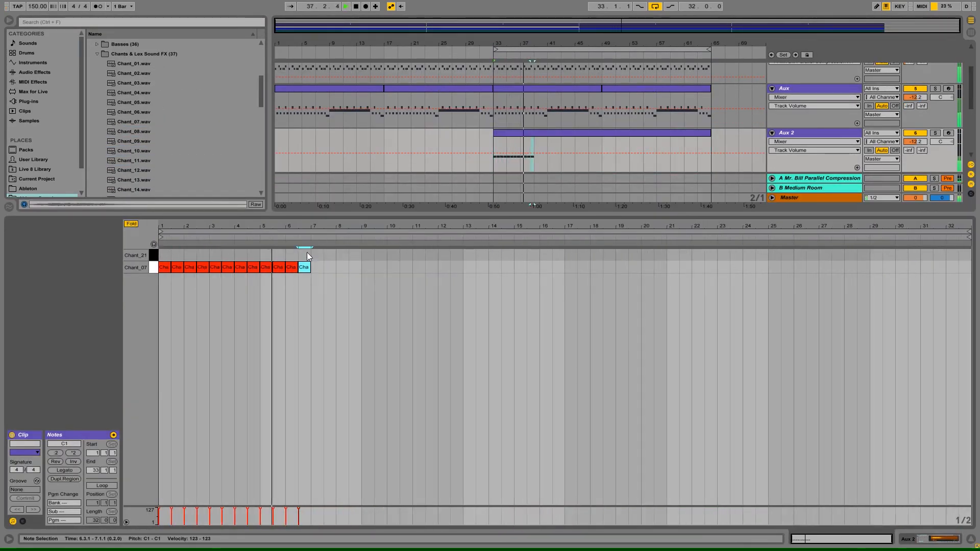
pyautogui.hotkey('ctrl', 'a')
pyautogui.hotkey('ctrl', 'd')
pyautogui.hotkey('ctrl', 'd')
pyautogui.hotkey('ctrl', 'd')
pyautogui.hotkey('ctrl', 'd')
pyautogui.hotkey('ctrl', 'd')
pyautogui.press('Delete')
pyautogui.moveTo(794, 278); pyautogui.dragTo(833, 265)
pyautogui.hotkey('ctrl', 'd')
# Step: Add a Chant_21 note on beat 2, repeat it every two beats through all 32 bars, and close the note editor
pyautogui.doubleClick(174, 255)
pyautogui.hotkey('ctrl', 'd')
pyautogui.hotkey('ctrl', 'd')
pyautogui.hotkey('ctrl', 'd')
pyautogui.hotkey('ctrl', 'd')
pyautogui.hotkey('ctrl', 'd')
pyautogui.hotkey('ctrl', 'd')
pyautogui.hotkey('ctrl', 'd')
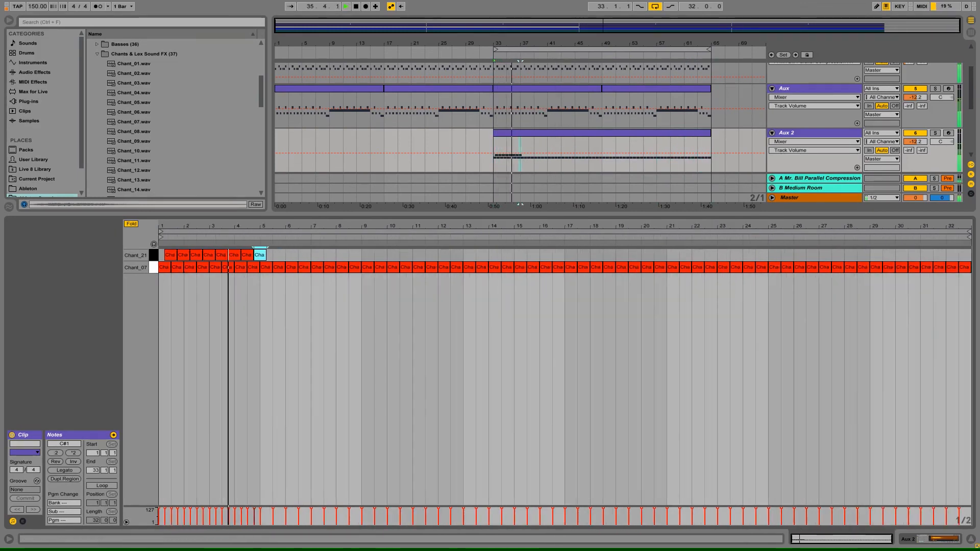
pyautogui.hotkey('ctrl', 'd')
pyautogui.hotkey('ctrl', 'd')
pyautogui.hotkey('ctrl', 'd')
pyautogui.hotkey('ctrl', 'd')
pyautogui.hotkey('ctrl', 'd')
pyautogui.hotkey('ctrl', 'd')
pyautogui.hotkey('ctrl', 'd')
pyautogui.hotkey('ctrl', 'd')
pyautogui.hotkey('ctrl', 'd')
pyautogui.hotkey('ctrl', 'd')
pyautogui.hotkey('ctrl', 'd')
pyautogui.hotkey('ctrl', 'd')
pyautogui.hotkey('ctrl', 'd')
pyautogui.hotkey('ctrl', 'd')
pyautogui.hotkey('ctrl', 'd')
pyautogui.hotkey('ctrl', 'd')
pyautogui.hotkey('ctrl', 'd')
pyautogui.hotkey('ctrl', 'd')
pyautogui.hotkey('ctrl', 'd')
pyautogui.hotkey('ctrl', 'd')
pyautogui.moveTo(161, 256); pyautogui.dragTo(571, 256)
pyautogui.hotkey('ctrl', 'd')
pyautogui.moveTo(569, 226); pyautogui.dragTo(569, 249)
pyautogui.click(971, 539)
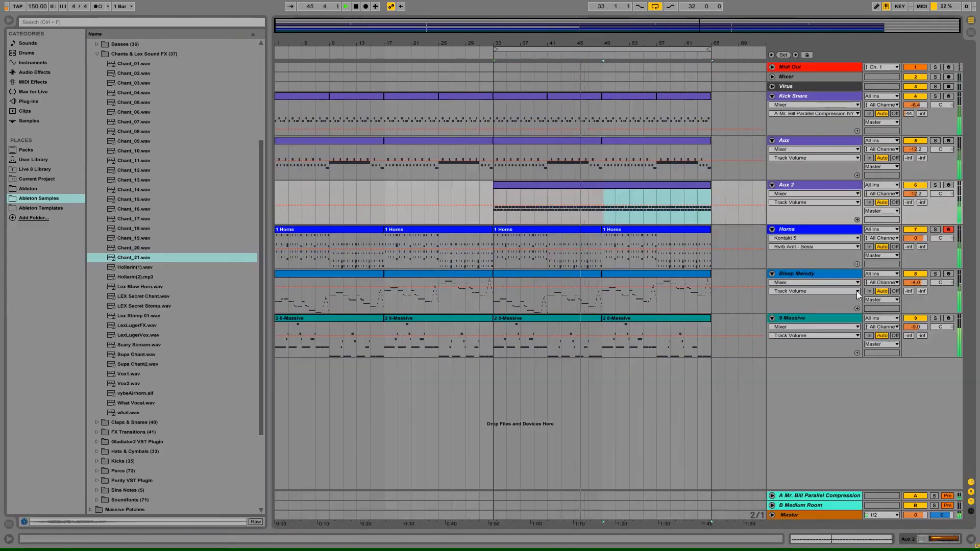
# Step: Name the two chant chains Hey and What in the mixer and set the Aux 2 volume to -5.6 dB
pyautogui.press('Tab')
pyautogui.press('Tab')
pyautogui.press('Tab')
pyautogui.click(559, 29)
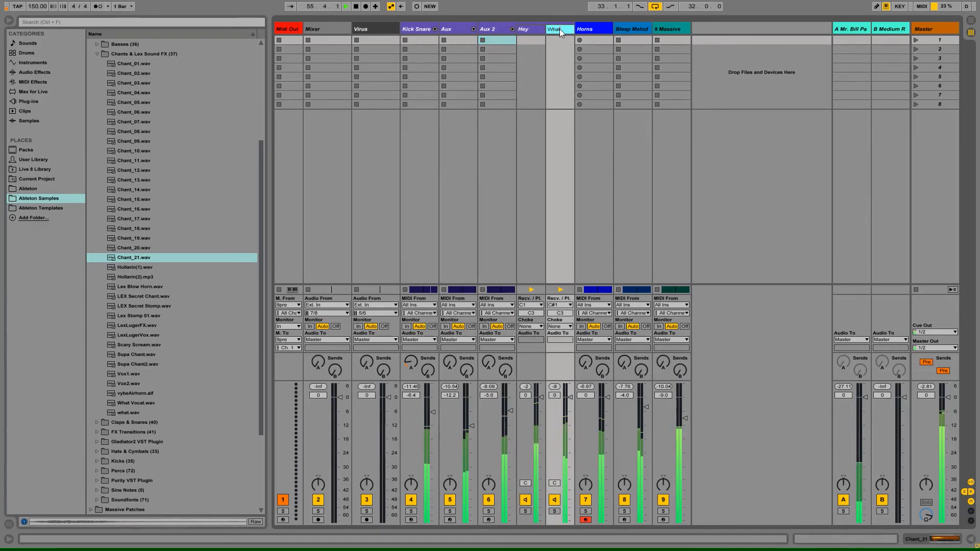
pyautogui.press('Tab')
# Step: Try the opening with the Aux clip removed from bars 1 to 16
pyautogui.click(282, 145)
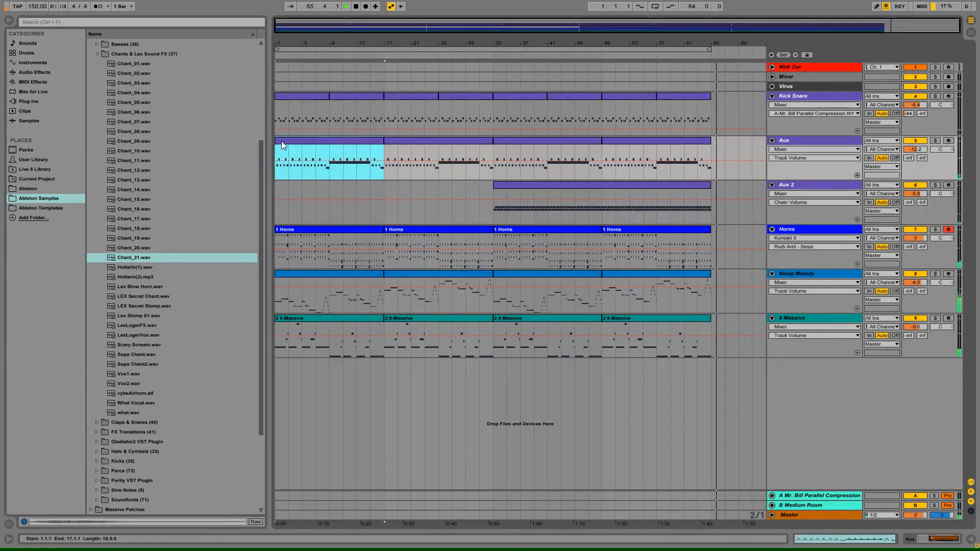
pyautogui.press('Delete')
pyautogui.press('space')
pyautogui.hotkey('ctrl', 'z')
# Step: Remove the Horns clip from bars 1 to 16 and duplicate the 64-bar arrangement of all tracks to bar 65
pyautogui.click(366, 229)
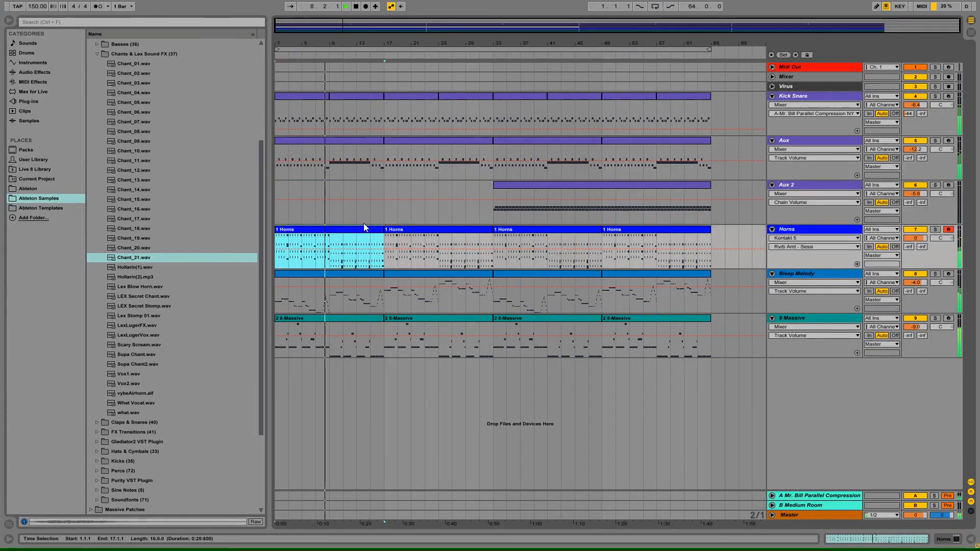
pyautogui.press('Delete')
pyautogui.click(408, 229)
pyautogui.click(9, 21)
pyautogui.click(241, 49)
pyautogui.hotkey('ctrl', 'd')
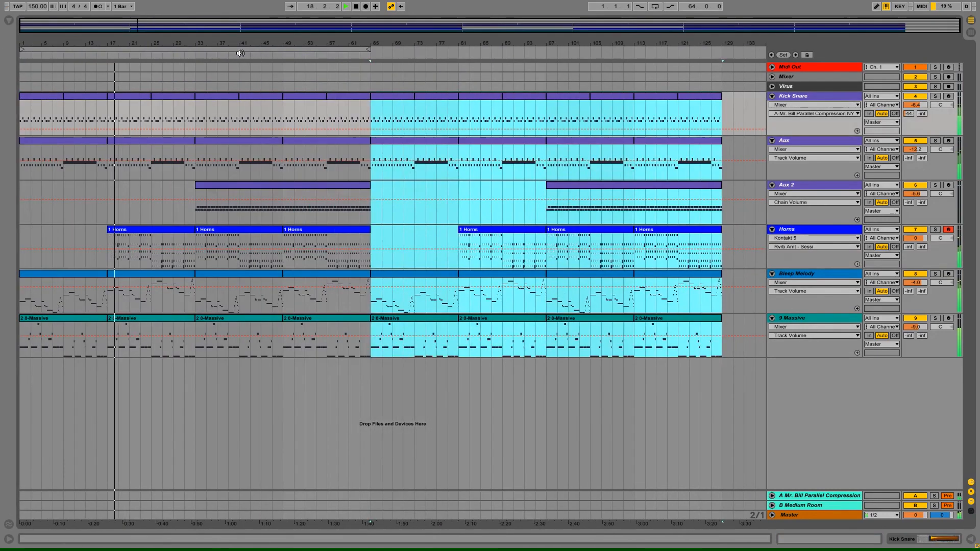
# Step: Clear all clips from the first 64 bars and copy the Horns clip at bar 81 to bar 1
pyautogui.click(241, 49)
pyautogui.press('Delete')
pyautogui.moveTo(506, 230); pyautogui.dragTo(67, 230)
pyautogui.press('space')
pyautogui.press('space')
# Step: Duplicate the Horns track, keeping only the bar 1 clip on the copy and only the clips from bar 81 on the original
pyautogui.click(811, 229)
pyautogui.hotkey('ctrl', 'd')
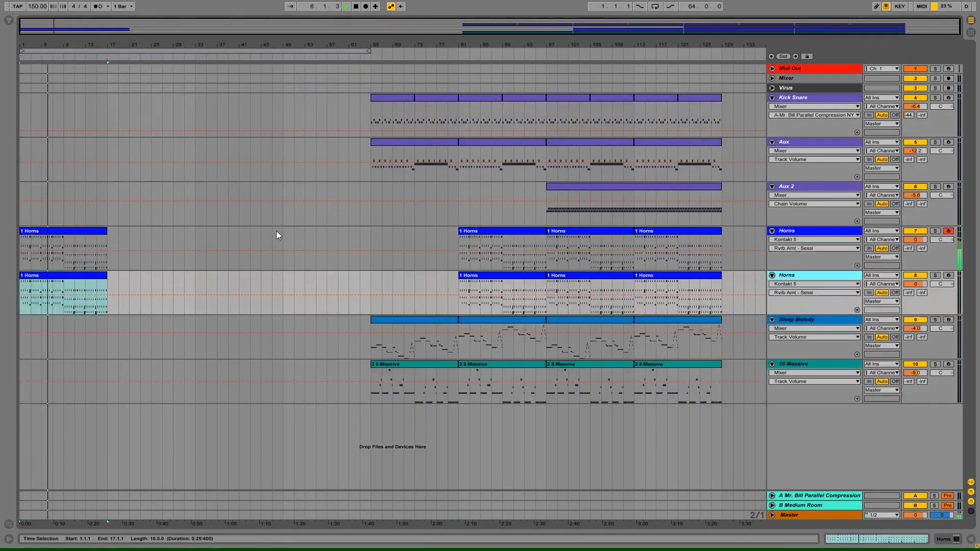
pyautogui.click(61, 231)
pyautogui.press('Delete')
pyautogui.moveTo(450, 287); pyautogui.dragTo(730, 284)
pyautogui.press('Delete')
# Step: Save the Live Set under the name 365 - 118
pyautogui.hotkey('ctrl', 's')
pyautogui.click(468, 305)
pyautogui.write('365 - 118')
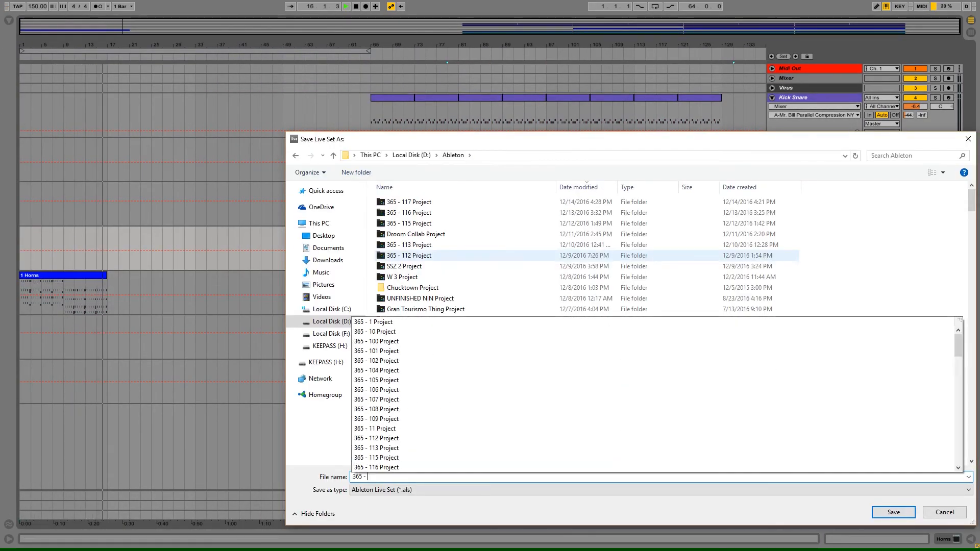
pyautogui.press('Return')
# Step: Rename the original horn track Horns Drop and its copy Horns Intro
pyautogui.press('space')
pyautogui.click(803, 230)
pyautogui.hotkey('ctrl', 'r')
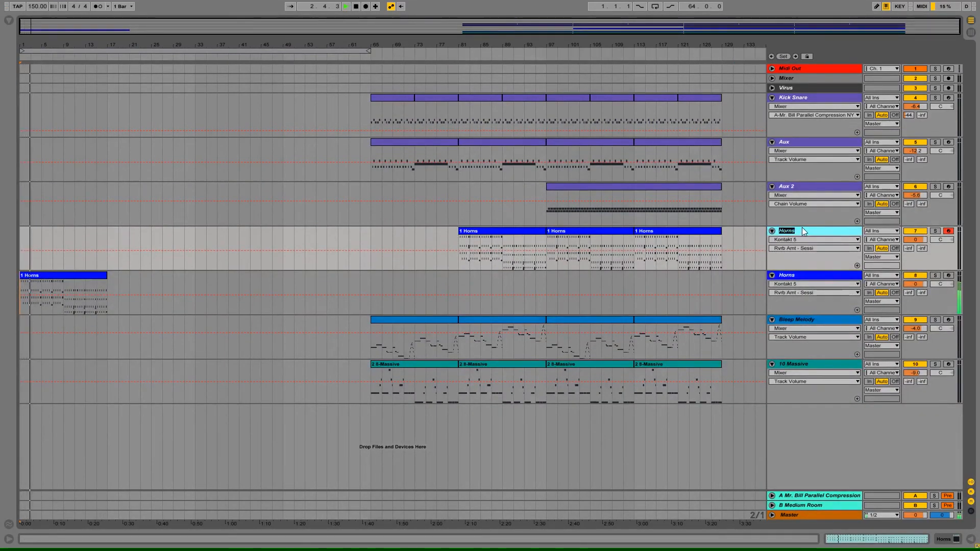
pyautogui.write('Horns Drop')
pyautogui.press('Tab')
pyautogui.write('Horns Intro')
pyautogui.press('Return')
# Step: Freeze the Horns Intro and Horns Drop tracks and flatten both to audio
pyautogui.click(65, 286)
pyautogui.click(814, 275)
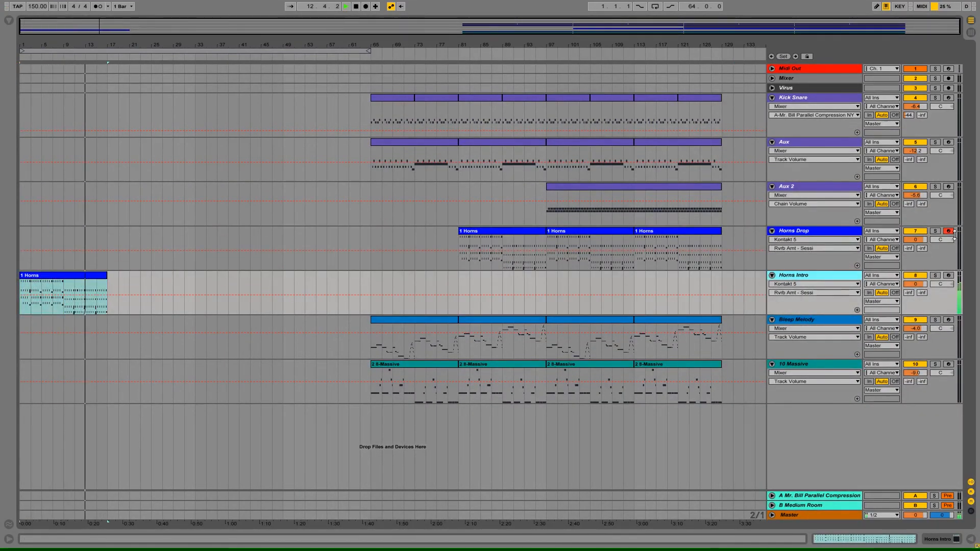
pyautogui.hotkey('ctrl', 'alt', 'shift', 'f')
pyautogui.click(812, 229)
pyautogui.hotkey('ctrl', 'alt', 'shift', 'f')
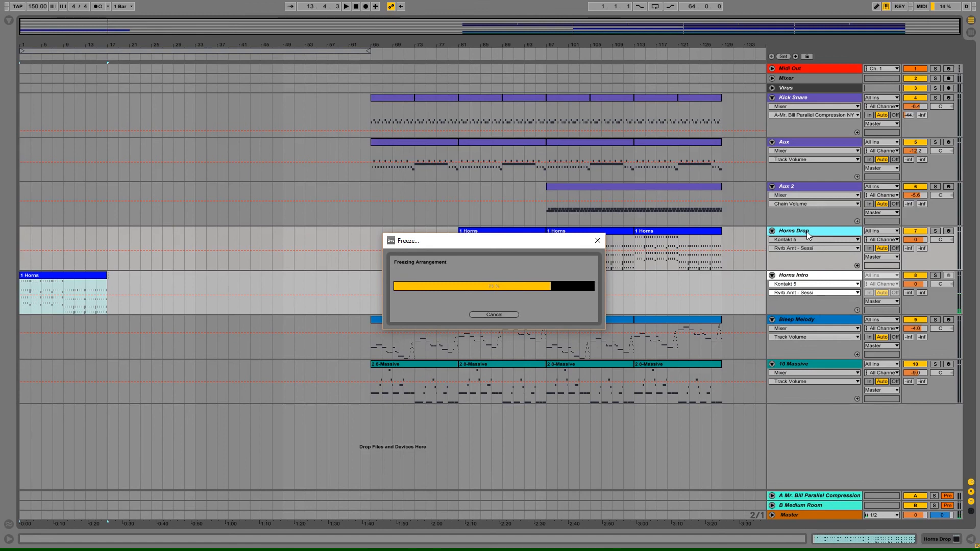
pyautogui.rightClick(815, 275)
pyautogui.click(833, 323)
# Step: Delete the leftover audio tails after bar 129 on Horns Drop and after bar 17 on Horns Intro
pyautogui.moveTo(733, 258); pyautogui.dragTo(721, 259)
pyautogui.press('Delete')
pyautogui.moveTo(139, 295); pyautogui.dragTo(109, 295)
pyautogui.press('Delete')
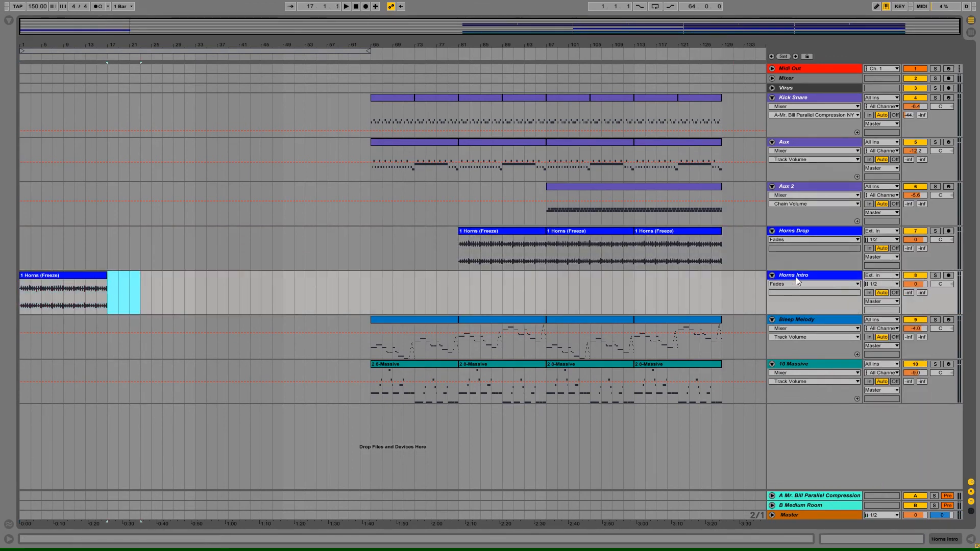
# Step: Add a Ping Pong Delay to the Horns Intro track and set its synced beat division to 4
pyautogui.doubleClick(796, 276)
pyautogui.click(8, 20)
pyautogui.click(34, 72)
pyautogui.doubleClick(138, 286)
pyautogui.press('space')
pyautogui.click(59, 479)
# Step: Automate the Ping Pong Delay's Dry/Wet on Horns Intro as a rising ramp from zero across bars 1 to 16
pyautogui.rightClick(54, 514)
pyautogui.click(77, 465)
pyautogui.click(276, 307)
pyautogui.click(362, 307)
pyautogui.moveTo(276, 308); pyautogui.dragTo(276, 314)
pyautogui.moveTo(362, 307)
pyautogui.mouseDown()
pyautogui.moveTo(363, 281)
pyautogui.moveTo(332, 274)
pyautogui.mouseUp()
pyautogui.scroll(-4, 539, 346)
pyautogui.click(539, 346)
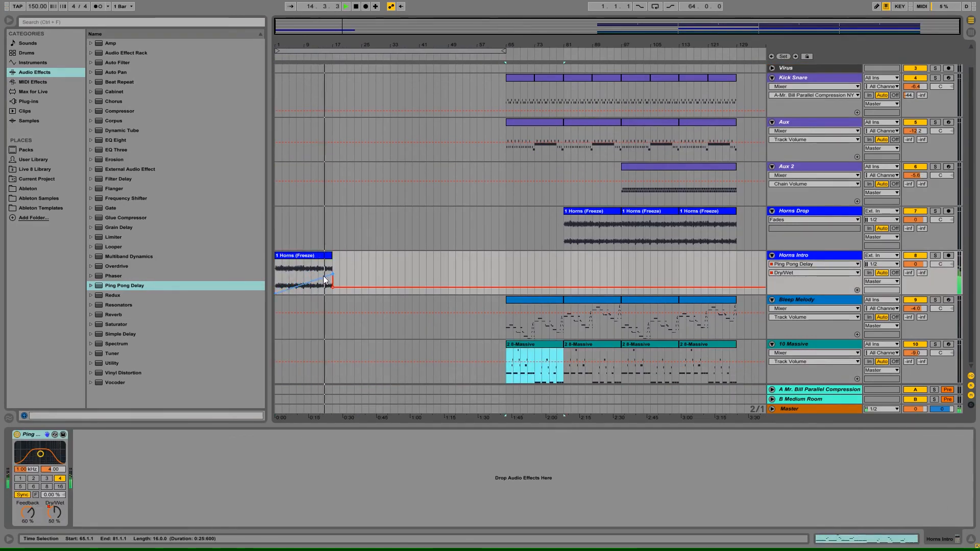
pyautogui.press('space')
# Step: Duplicate the Horns Intro clip into bars 17 to 32 and remove the Dry/Wet peak at bar 33 so the ramp ends at 20 %
pyautogui.click(321, 255)
pyautogui.hotkey('ctrl', 'd')
pyautogui.hotkey('ctrl', 'z')
pyautogui.hotkey('ctrl', 'd')
pyautogui.click(390, 275)
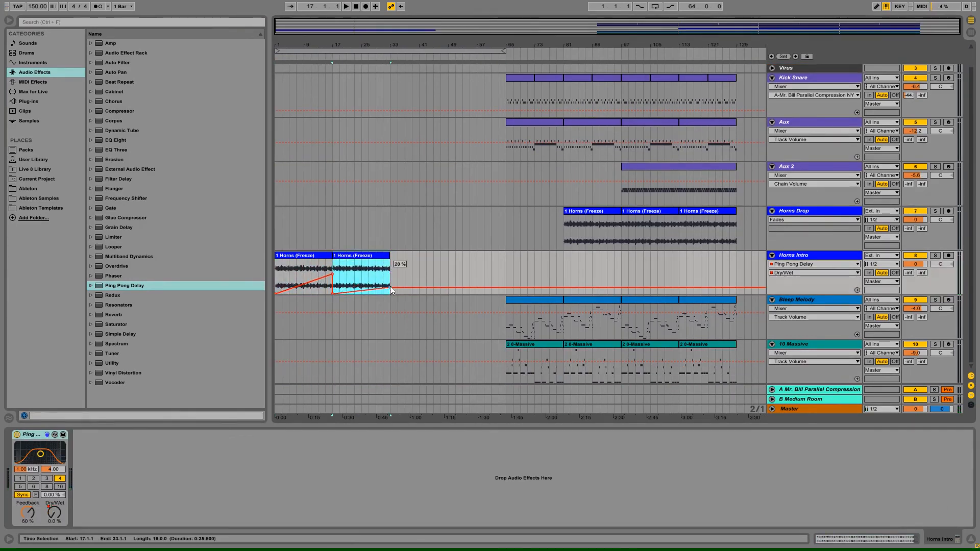
# Step: Adjust the bar 17 breakpoint of the Dry/Wet ramp over the second Horns Intro clip and play back the transition
pyautogui.click(390, 288)
pyautogui.moveTo(333, 293); pyautogui.dragTo(332, 290)
pyautogui.press('space')
pyautogui.press('space')
pyautogui.click(326, 263)
pyautogui.press('space')
pyautogui.click(344, 208)
pyautogui.click(333, 290)
# Step: Copy the first Kick Snare clip of the drop to bar 17 and duplicate it so drums fill bars 17 to 32
pyautogui.moveTo(506, 93); pyautogui.dragTo(534, 93)
pyautogui.hotkey('ctrl', 'c')
pyautogui.click(333, 93)
pyautogui.hotkey('ctrl', 'v')
pyautogui.hotkey('ctrl', 'd')
# Step: Open the second Kick Snare intro clip and place a kick on every beat through its first four bars
pyautogui.doubleClick(380, 78)
pyautogui.click(217, 268)
pyautogui.hotkey('ctrl', 'd')
pyautogui.hotkey('ctrl', 'd')
pyautogui.hotkey('ctrl', 'd')
pyautogui.hotkey('ctrl', 'd')
pyautogui.hotkey('ctrl', 'd')
pyautogui.hotkey('ctrl', 'd')
pyautogui.hotkey('ctrl', 'd')
pyautogui.hotkey('ctrl', 'd')
pyautogui.hotkey('ctrl', 'd')
pyautogui.hotkey('ctrl', 'd')
pyautogui.hotkey('ctrl', 'd')
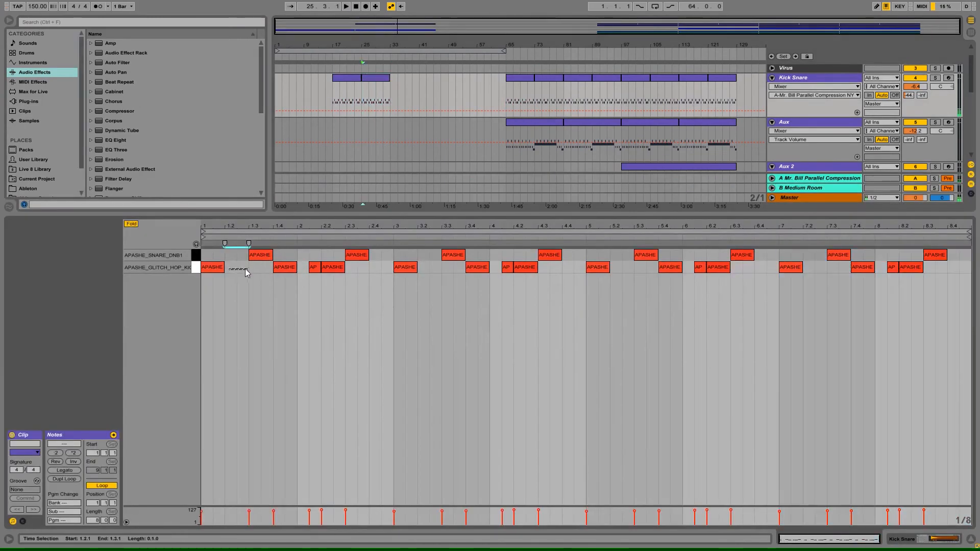
pyautogui.moveTo(488, 277); pyautogui.dragTo(409, 269)
pyautogui.hotkey('ctrl', 'd')
# Step: Duplicate the kick on every eighth note across bars 5 and 6 of the Kick Snare clip
pyautogui.moveTo(602, 267); pyautogui.dragTo(591, 267)
pyautogui.hotkey('ctrl', 'd')
pyautogui.hotkey('ctrl', 'd')
pyautogui.hotkey('ctrl', 'd')
pyautogui.hotkey('ctrl', 'd')
pyautogui.hotkey('ctrl', 'd')
pyautogui.hotkey('ctrl', 'd')
pyautogui.hotkey('ctrl', 'd')
pyautogui.hotkey('ctrl', 'd')
pyautogui.hotkey('ctrl', 'd')
pyautogui.hotkey('ctrl', 'd')
pyautogui.hotkey('ctrl', 'd')
pyautogui.hotkey('ctrl', 'd')
pyautogui.hotkey('ctrl', 'd')
pyautogui.hotkey('ctrl', 'd')
pyautogui.hotkey('ctrl', 'd')
# Step: Fill bar 7 of the Kick Snare clip with sixteenth-note kicks and play back the build-up
pyautogui.moveTo(765, 227); pyautogui.dragTo(766, 255)
pyautogui.moveTo(726, 268); pyautogui.dragTo(693, 268)
pyautogui.hotkey('ctrl', 'd')
pyautogui.hotkey('ctrl', 'd')
pyautogui.hotkey('ctrl', 'd')
pyautogui.hotkey('ctrl', 'd')
pyautogui.hotkey('ctrl', 'd')
pyautogui.hotkey('ctrl', 'd')
pyautogui.hotkey('ctrl', 'd')
pyautogui.hotkey('ctrl', 'd')
pyautogui.hotkey('ctrl', 'd')
pyautogui.hotkey('ctrl', 'd')
pyautogui.hotkey('ctrl', 'd')
pyautogui.hotkey('ctrl', 'd')
pyautogui.hotkey('ctrl', 'd')
pyautogui.hotkey('ctrl', 'd')
pyautogui.hotkey('ctrl', 'd')
pyautogui.moveTo(513, 256); pyautogui.dragTo(513, 226)
pyautogui.press('space')
pyautogui.press('space')
pyautogui.click(550, 289)
# Step: Duplicate syncopated snares through bars 5 and 6 of the clip and add eighth-note snares across bar 7
pyautogui.moveTo(642, 256); pyautogui.dragTo(596, 255)
pyautogui.moveTo(622, 257); pyautogui.dragTo(588, 255)
pyautogui.hotkey('ctrl', 'd')
pyautogui.hotkey('ctrl', 'd')
pyautogui.moveTo(682, 258); pyautogui.dragTo(588, 255)
pyautogui.hotkey('ctrl', 'd')
pyautogui.hotkey('ctrl', 'd')
pyautogui.hotkey('ctrl', 'd')
pyautogui.hotkey('ctrl', 'd')
pyautogui.hotkey('ctrl', 'd')
pyautogui.hotkey('ctrl', 'd')
pyautogui.hotkey('ctrl', 'd')
pyautogui.hotkey('ctrl', 'd')
# Step: Delete the remaining kicks in bar 8 of the Kick Snare clip and play back the roll
pyautogui.moveTo(837, 226); pyautogui.dragTo(837, 235)
pyautogui.moveTo(859, 270); pyautogui.dragTo(926, 268)
pyautogui.press('Delete')
pyautogui.press('space')
pyautogui.hotkey('ctrl', 'a')
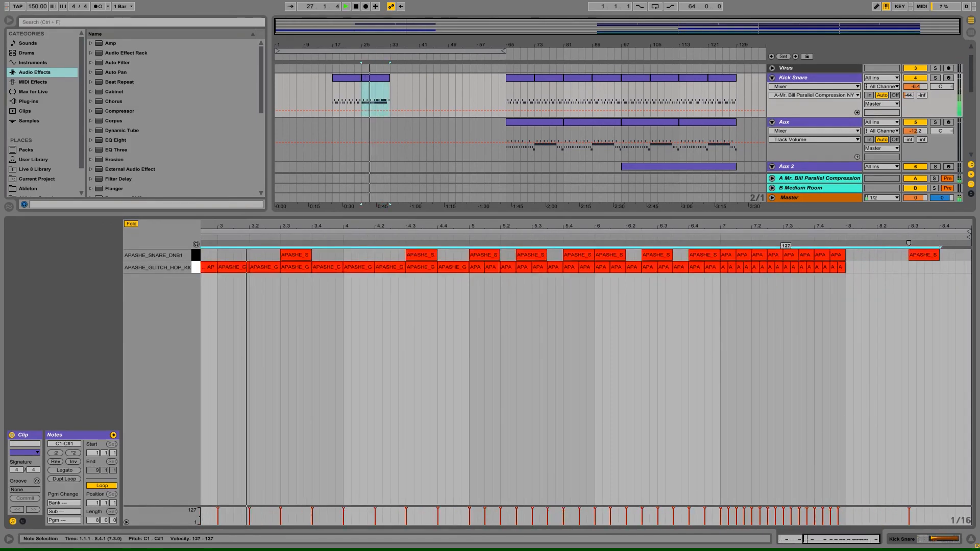
# Step: Close the note editor and delete the empty time between bars 33 and 65 across all tracks
pyautogui.click(971, 539)
pyautogui.moveTo(390, 115); pyautogui.dragTo(505, 115)
pyautogui.hotkey('ctrl', 'shift', 'Delete')
# Step: Freeze and flatten the Horns Intro track to render the delay into its audio
pyautogui.moveTo(383, 45); pyautogui.dragTo(383, 81)
pyautogui.click(395, 252)
pyautogui.moveTo(462, 31); pyautogui.dragTo(467, 11)
pyautogui.rightClick(816, 276)
pyautogui.click(841, 337)
pyautogui.rightClick(816, 275)
pyautogui.click(841, 349)
# Step: Play back the start of the drop and place Lex Blow Horn.wav from Chants & Lex Sound FX at bar 32 of Horns Intro
pyautogui.click(418, 250)
pyautogui.press('space')
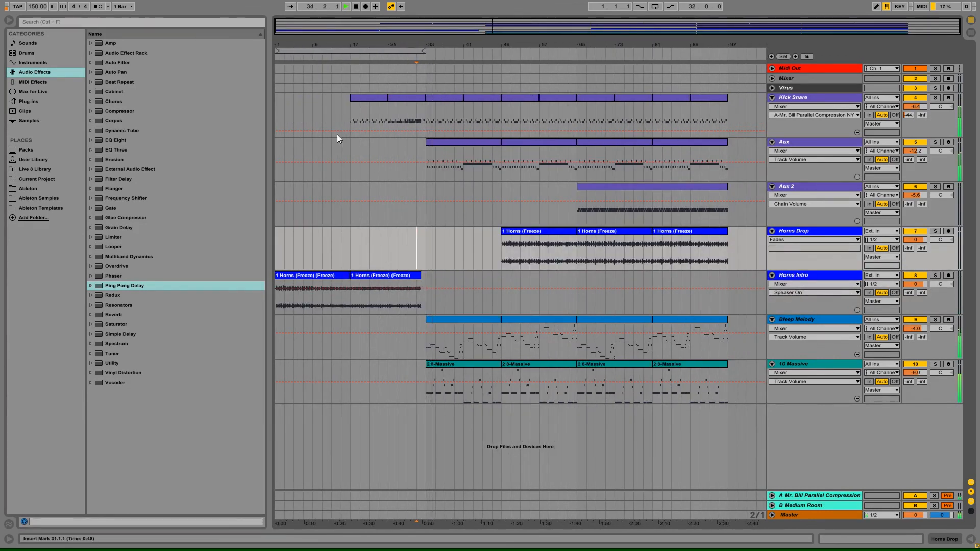
pyautogui.click(29, 101)
pyautogui.click(41, 199)
pyautogui.press('space')
pyautogui.click(155, 95)
pyautogui.click(162, 268)
pyautogui.click(166, 289)
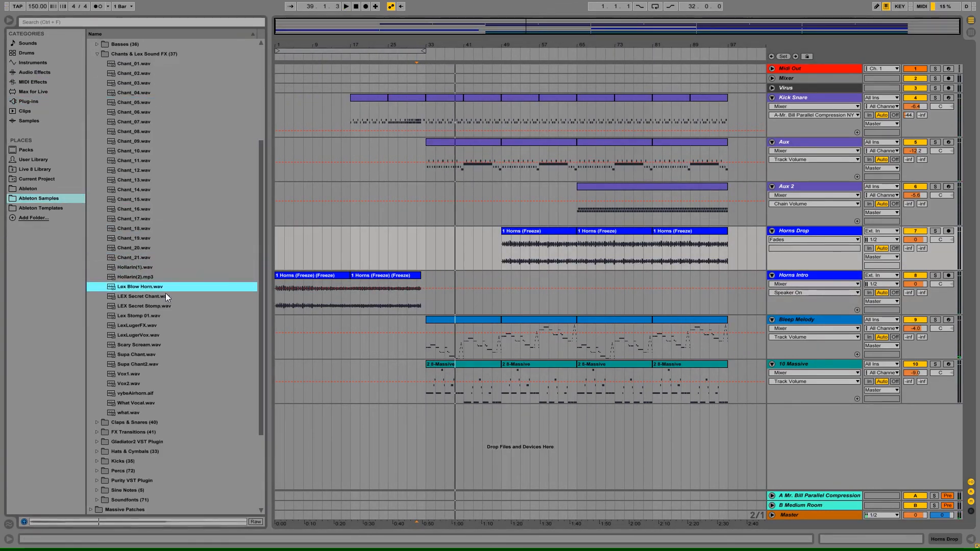
pyautogui.moveTo(166, 289); pyautogui.dragTo(422, 291)
# Step: Trim the Lex Blow Horn clip to end at bar 33 and consolidate it
pyautogui.moveTo(478, 23); pyautogui.dragTo(478, 33)
pyautogui.moveTo(687, 275); pyautogui.dragTo(643, 276)
pyautogui.press('space')
pyautogui.click(592, 274)
pyautogui.hotkey('ctrl', 'j')
# Step: Stretch the Lex Blow Horn sample to fill its bar and shorten the last Kick Snare intro clip to end at bar 32
pyautogui.click(519, 305)
pyautogui.doubleClick(592, 276)
pyautogui.moveTo(904, 246); pyautogui.dragTo(971, 245)
pyautogui.click(971, 539)
pyautogui.moveTo(643, 98); pyautogui.dragTo(548, 98)
pyautogui.moveTo(483, 30); pyautogui.dragTo(484, 10)
# Step: Open the Lex Blow Horn clip, adjust its clip volume envelope and play it back
pyautogui.doubleClick(423, 275)
pyautogui.press('space')
pyautogui.moveTo(572, 274); pyautogui.dragTo(822, 286)
pyautogui.click(23, 521)
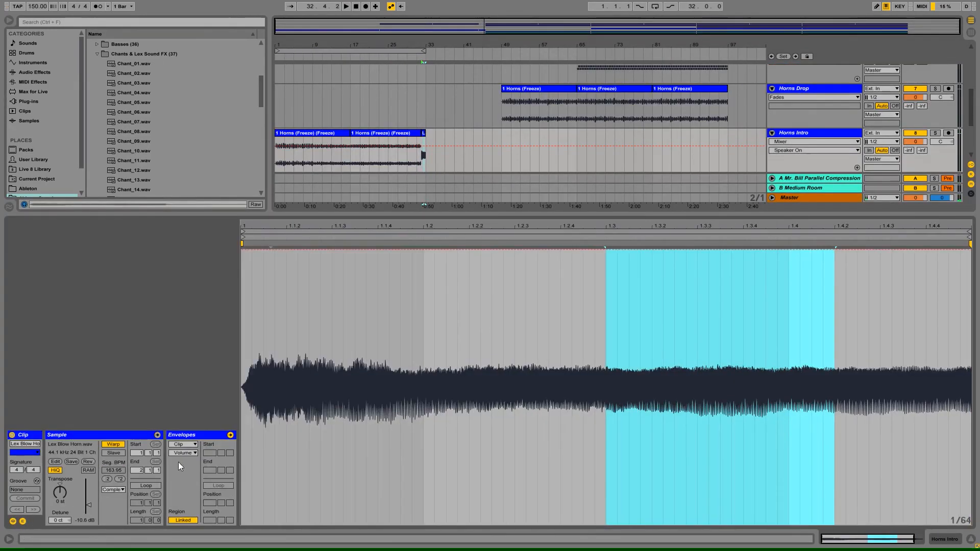
pyautogui.click(183, 454)
pyautogui.moveTo(585, 316); pyautogui.dragTo(917, 316)
pyautogui.moveTo(597, 387); pyautogui.dragTo(597, 252)
pyautogui.click(584, 252)
pyautogui.press('space')
pyautogui.click(971, 539)
# Step: Play back the lead-in to the drop and trim the Lex Blow Horn clip to end at beat 4 of bar 32
pyautogui.click(413, 246)
pyautogui.press('space')
pyautogui.moveTo(503, 23); pyautogui.dragTo(489, 38)
pyautogui.click(407, 239)
pyautogui.press('space')
pyautogui.moveTo(487, 275); pyautogui.dragTo(470, 275)
pyautogui.press('space')
# Step: Audition the vocal samples, place Vox2.wav after Lex Blow Horn, trim it to bar 33 and play it back
pyautogui.click(164, 267)
pyautogui.click(164, 306)
pyautogui.click(160, 383)
pyautogui.click(150, 355)
pyautogui.click(140, 383)
pyautogui.click(138, 403)
pyautogui.doubleClick(129, 383)
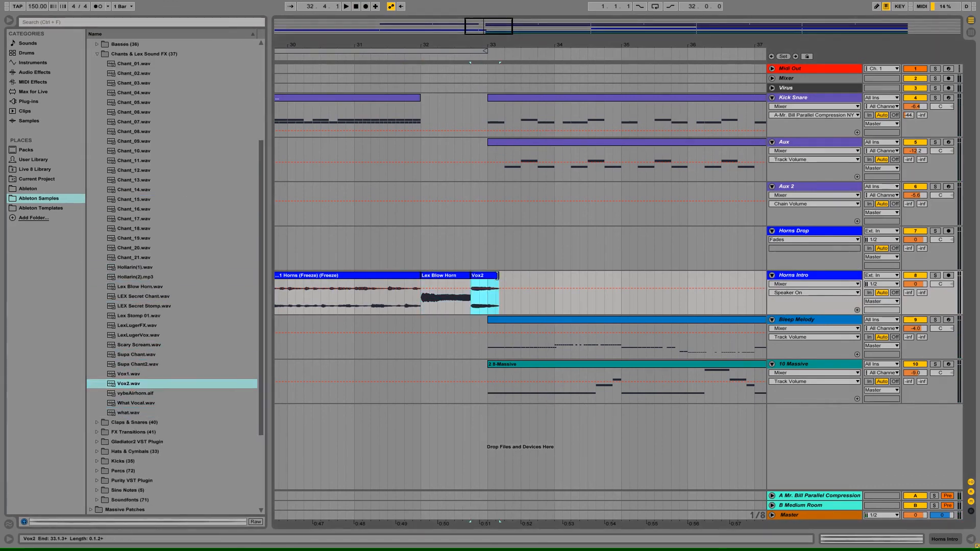
pyautogui.click(379, 233)
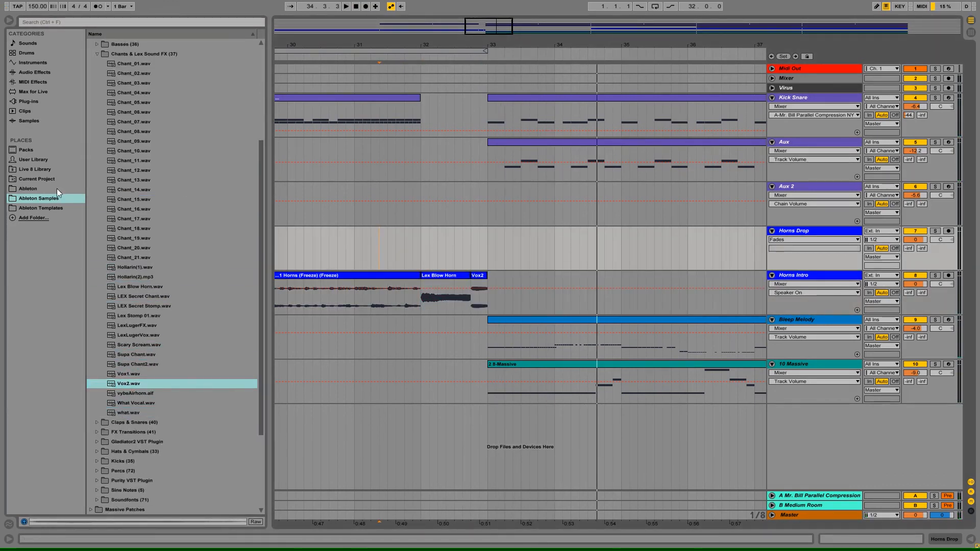
# Step: Replace Vox2 with 3 3-Audio-1-6.aif from the Essential Water Drop Collection, remove the excess clip and play back the transition
pyautogui.click(97, 54)
pyautogui.click(91, 180)
pyautogui.click(90, 150)
pyautogui.moveTo(130, 276); pyautogui.dragTo(472, 287)
pyautogui.click(483, 276)
pyautogui.press('Delete')
pyautogui.click(404, 249)
pyautogui.press('space')
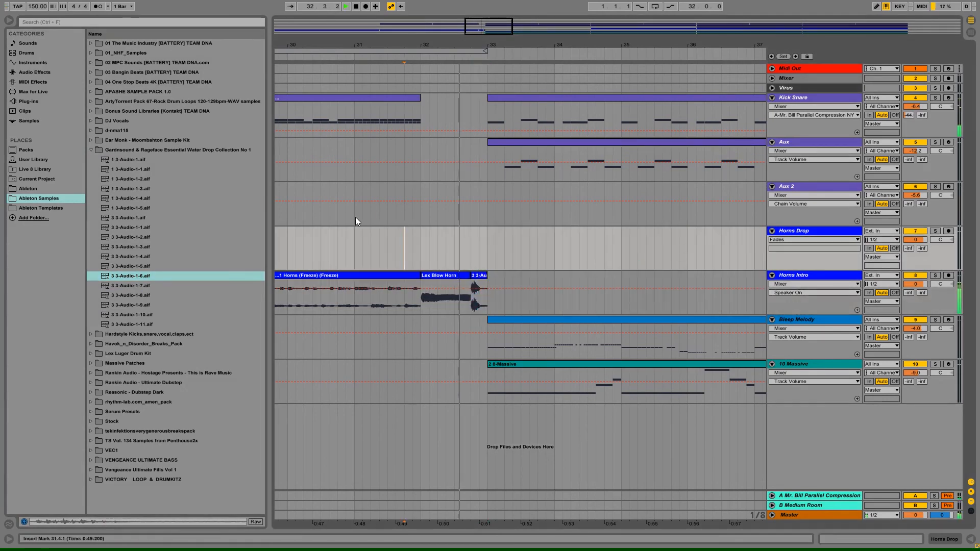
# Step: Lower the Horns Intro track's volume to -2.8 dB and add an audio track named Incidentals directly below it
pyautogui.moveTo(367, 45); pyautogui.dragTo(368, 15)
pyautogui.moveTo(915, 284); pyautogui.dragTo(915, 287)
pyautogui.moveTo(397, 45); pyautogui.dragTo(397, 67)
pyautogui.hotkey('ctrl', 't')
pyautogui.moveTo(807, 410)
pyautogui.mouseDown()
pyautogui.moveTo(808, 292)
pyautogui.moveTo(808, 314)
pyautogui.mouseUp()
pyautogui.hotkey('ctrl', 'r')
pyautogui.write('Incidentals')
pyautogui.press('Return')
# Step: Move the Lex Blow Horn and water drop clips to Incidentals and set that track's volume to -2 dB
pyautogui.moveTo(479, 302); pyautogui.dragTo(465, 302)
pyautogui.moveTo(469, 277); pyautogui.dragTo(468, 321)
pyautogui.press('space')
pyautogui.press('space')
pyautogui.moveTo(918, 331); pyautogui.dragTo(919, 319)
pyautogui.write('-2')
pyautogui.press('Return')
# Step: Lower the gain of the 3 3-Audio-1-6 clip and play back the transition into the drop
pyautogui.doubleClick(474, 322)
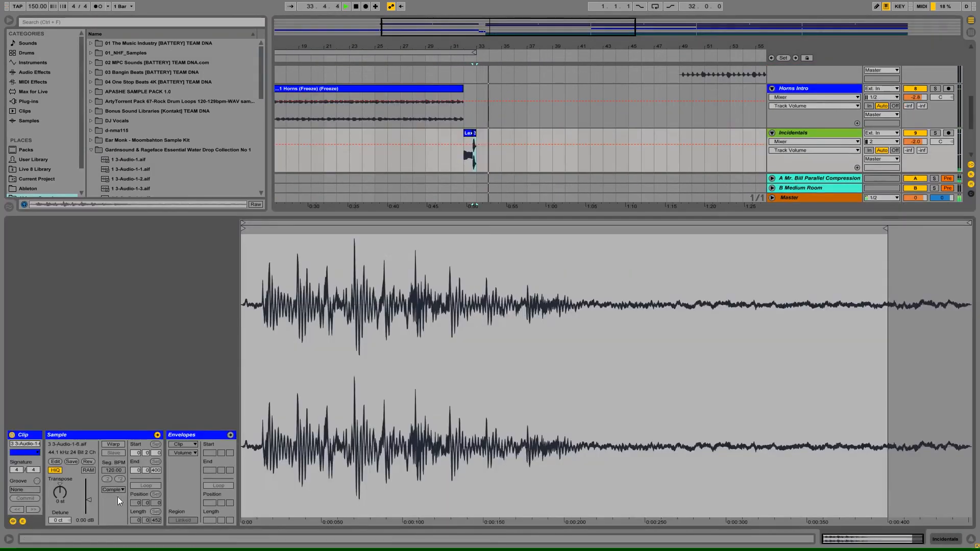
pyautogui.moveTo(89, 490); pyautogui.dragTo(89, 504)
pyautogui.hotkey('ctrl', 'alt', 'l')
pyautogui.click(451, 341)
pyautogui.press('space')
pyautogui.press('space')
# Step: Collapse the Incidentals, Kick Snare, Aux, Aux 2, Horns Drop and Horns Intro tracks in the arrangement
pyautogui.click(772, 321)
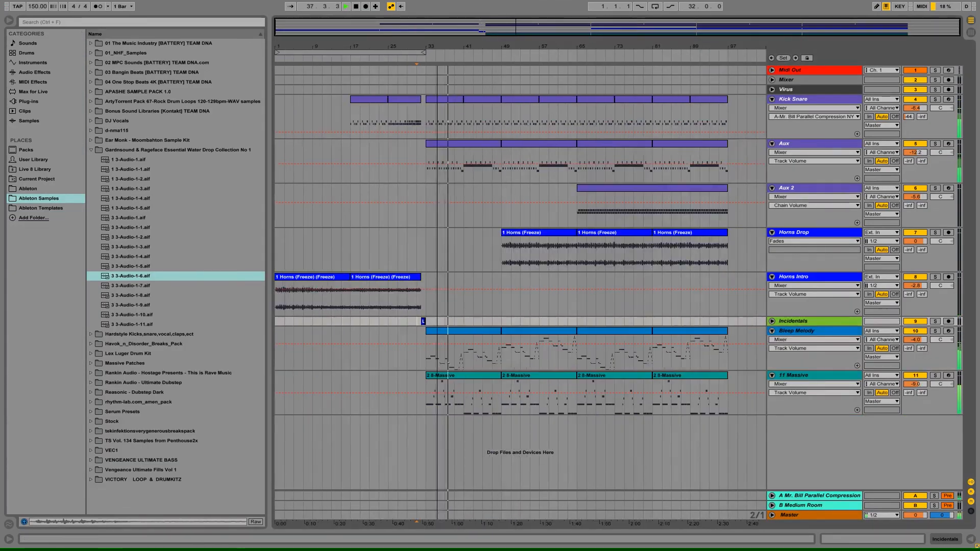
pyautogui.moveTo(505, 36); pyautogui.dragTo(505, 10)
pyautogui.click(772, 99)
pyautogui.click(772, 109)
pyautogui.click(772, 118)
pyautogui.click(772, 128)
pyautogui.click(771, 138)
# Step: Adjust the 11 Massive track's volume and tweak a control in its Massive synth while playing the drop
pyautogui.moveTo(918, 210); pyautogui.dragTo(918, 206)
pyautogui.click(817, 202)
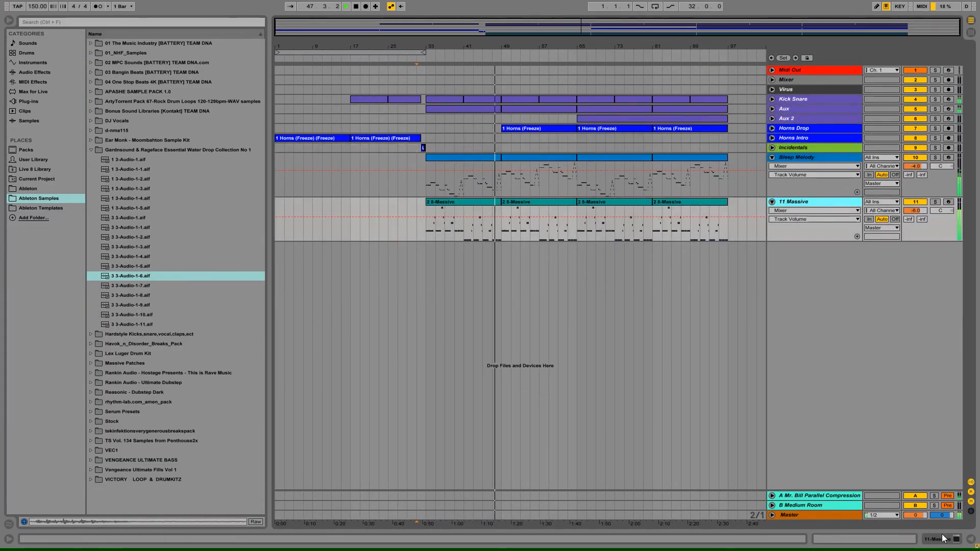
pyautogui.click(938, 539)
pyautogui.click(34, 434)
pyautogui.press('space')
pyautogui.press('space')
pyautogui.moveTo(157, 365)
pyautogui.mouseDown()
pyautogui.moveTo(160, 351)
pyautogui.moveTo(158, 359)
pyautogui.mouseUp()
pyautogui.click(513, 42)
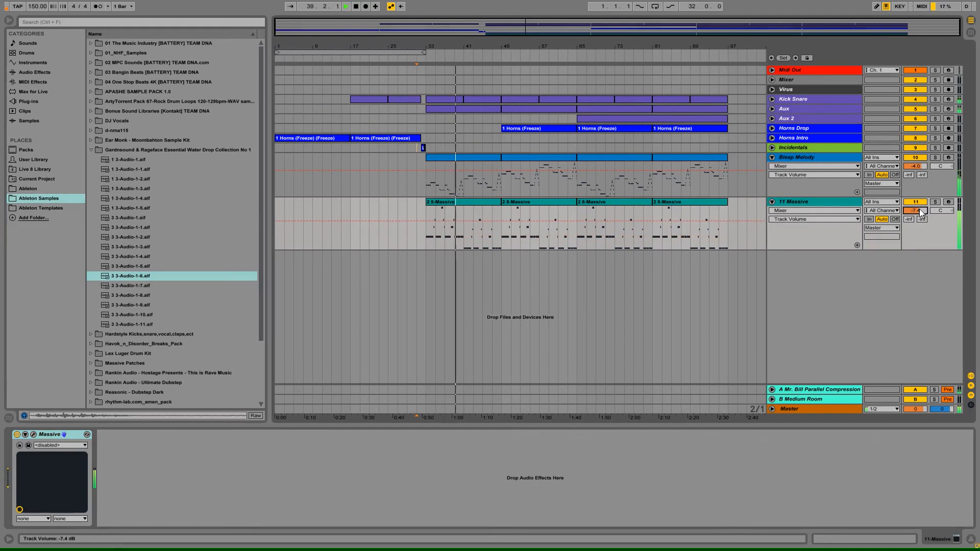
# Step: Add an EQ Eight after Massive and set its band 4 as a low-pass filter at about 257 Hz
pyautogui.click(35, 72)
pyautogui.moveTo(115, 140); pyautogui.dragTo(203, 518)
pyautogui.click(205, 513)
pyautogui.click(206, 503)
pyautogui.moveTo(268, 473); pyautogui.dragTo(185, 480)
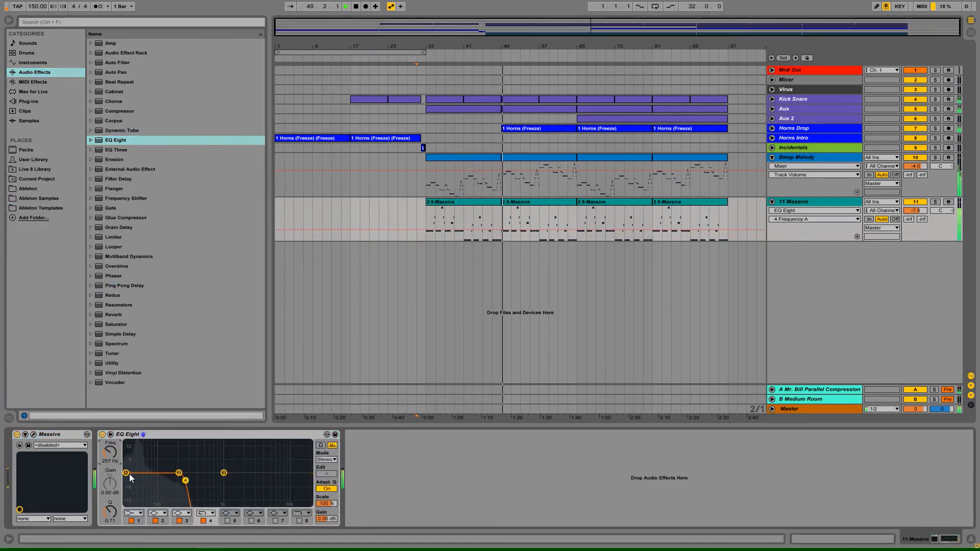
# Step: Raise the frequency, gain and Q of band 1 in the 11 Massive track's EQ Eight
pyautogui.click(126, 473)
pyautogui.moveTo(110, 453); pyautogui.dragTo(110, 442)
pyautogui.moveTo(110, 483); pyautogui.dragTo(110, 472)
pyautogui.moveTo(110, 512); pyautogui.dragTo(110, 498)
# Step: Set the 11 Massive track's volume to -9 dB and EQ band 4 to 240 Hz with a Q of 1.05
pyautogui.click(913, 212)
pyautogui.moveTo(913, 212); pyautogui.dragTo(912, 214)
pyautogui.click(817, 201)
pyautogui.click(207, 521)
pyautogui.moveTo(109, 452); pyautogui.dragTo(110, 454)
pyautogui.moveTo(110, 512); pyautogui.dragTo(110, 506)
# Step: Insert a Compressor before the EQ Eight on 11 Massive and sidechain it from Kick Snare, Pre FX
pyautogui.click(816, 157)
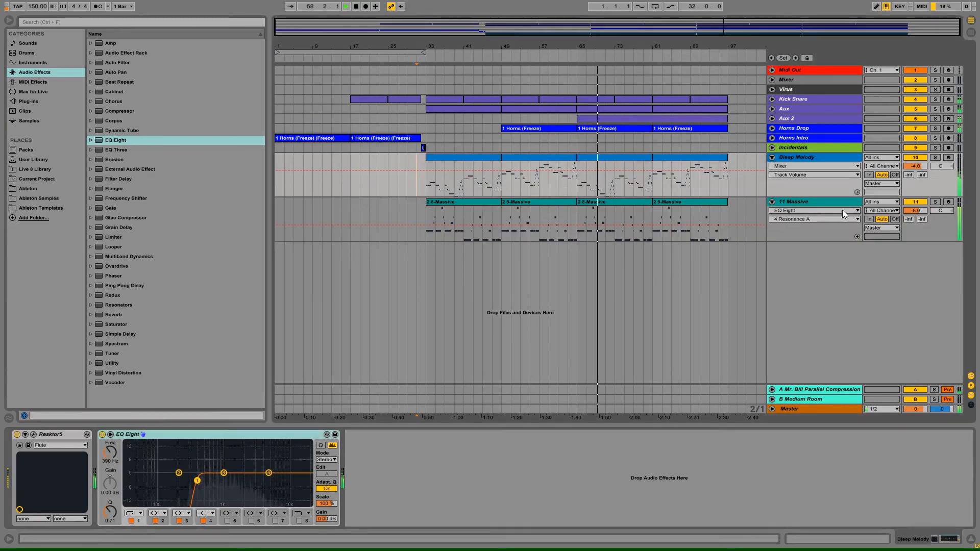
pyautogui.click(820, 202)
pyautogui.doubleClick(119, 112)
pyautogui.moveTo(378, 434); pyautogui.dragTo(102, 459)
pyautogui.click(110, 435)
pyautogui.click(118, 445)
pyautogui.click(118, 460)
pyautogui.click(118, 468)
pyautogui.click(116, 476)
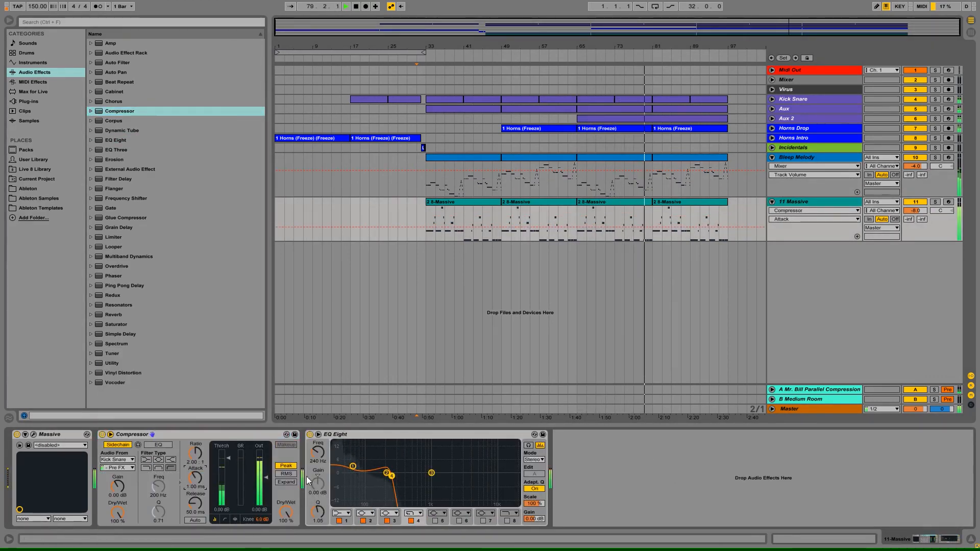
# Step: Show the compressor's transfer curve, solo 11 Massive and lower the compressor's threshold
pyautogui.click(225, 520)
pyautogui.click(935, 202)
pyautogui.moveTo(229, 459); pyautogui.dragTo(228, 498)
pyautogui.click(817, 202)
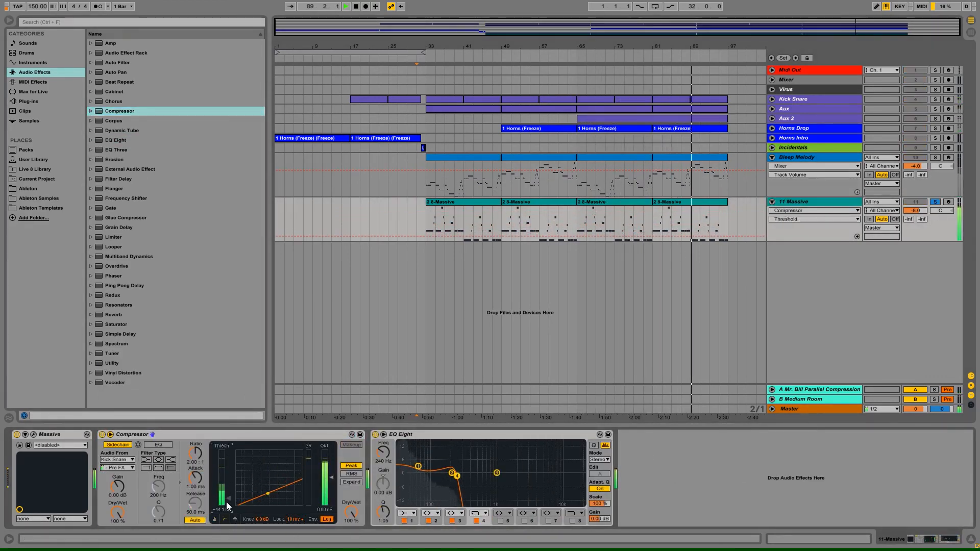
# Step: Unsolo 11 Massive, play back the drop from bar 33 and set the track's volume to -10 dB
pyautogui.click(936, 202)
pyautogui.click(426, 178)
pyautogui.press('space')
pyautogui.press('space')
pyautogui.moveTo(913, 210); pyautogui.dragTo(912, 217)
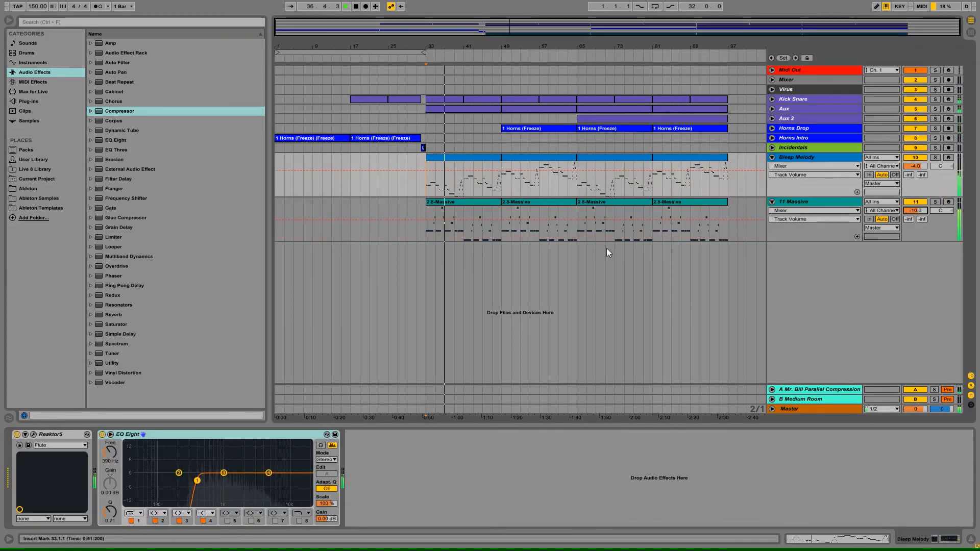
# Step: Lower the threshold of the 11 Massive compressor further and check the Kick Snare track's devices
pyautogui.click(816, 202)
pyautogui.moveTo(234, 493); pyautogui.dragTo(234, 504)
pyautogui.click(276, 435)
pyautogui.click(806, 99)
pyautogui.press('Tab')
pyautogui.press('Tab')
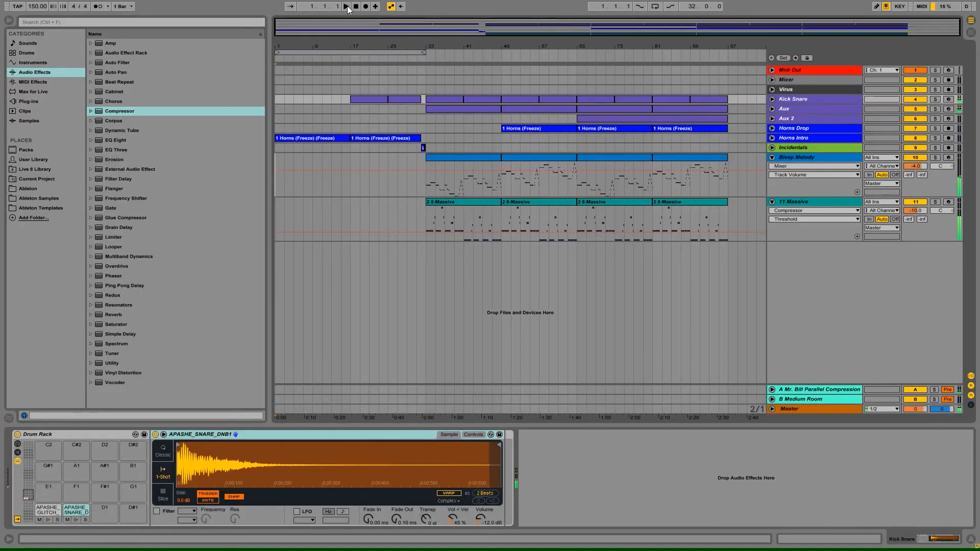
pyautogui.rightClick(777, 212)
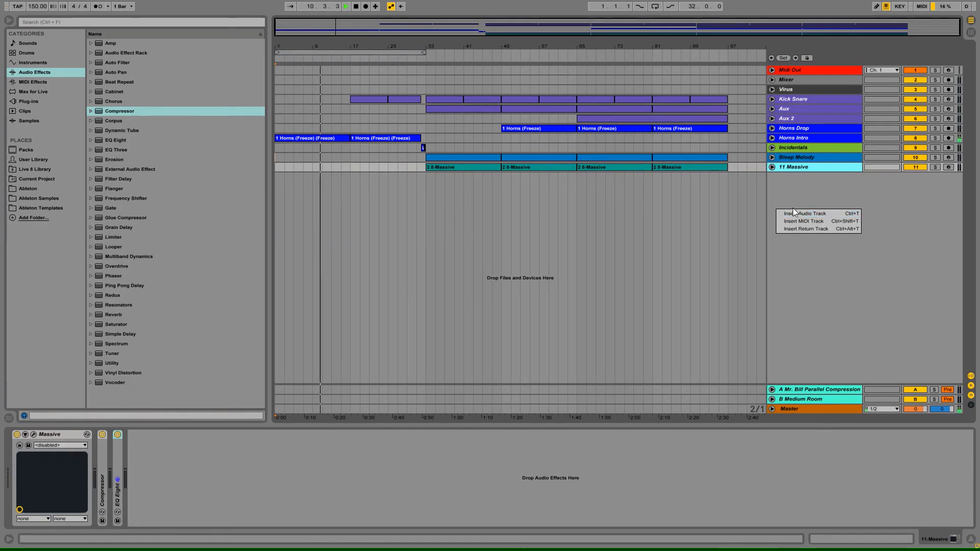
# Step: Paste the chant clip on Aux 2 in the build-up from bar 17 and stretch its notes to double length
pyautogui.click(416, 30)
pyautogui.click(552, 120)
pyautogui.hotkey('ctrl', 'v')
pyautogui.doubleClick(439, 119)
pyautogui.click(56, 454)
pyautogui.hotkey('ctrl', 'z')
pyautogui.hotkey('ctrl', 'a')
pyautogui.click(73, 453)
# Step: Stretch all notes of the Aux 2 clip at bar 65 to double length and play it back
pyautogui.doubleClick(510, 28)
pyautogui.doubleClick(582, 120)
pyautogui.doubleClick(582, 120)
pyautogui.moveTo(590, 294); pyautogui.dragTo(224, 243)
pyautogui.click(73, 453)
pyautogui.press('space')
pyautogui.press('space')
# Step: Rework the Aux 2 drop section into two 16-bar clips meeting at bar 81 and open the first
pyautogui.doubleClick(714, 119)
pyautogui.moveTo(726, 119); pyautogui.dragTo(653, 120)
pyautogui.doubleClick(612, 119)
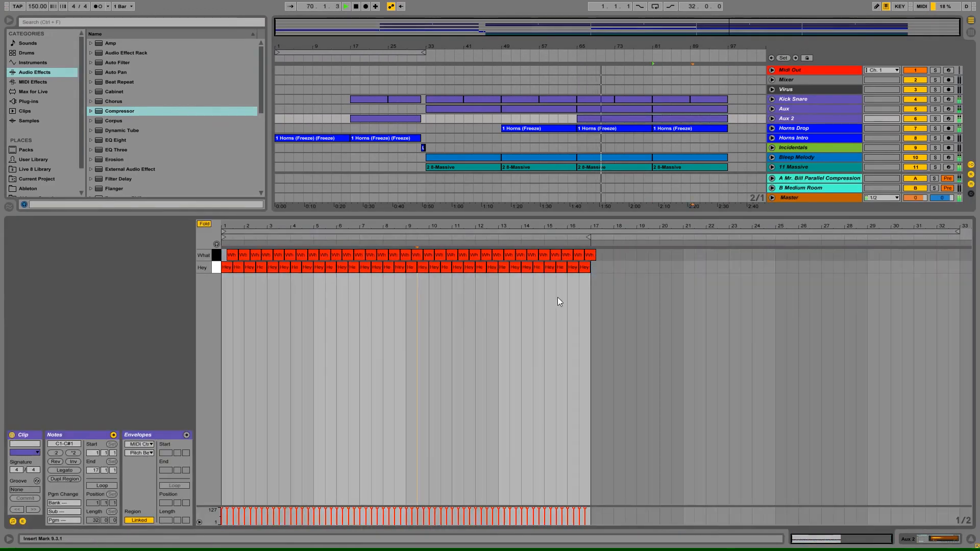
# Step: Play back the Aux 2 chants and the build-up into the drop from bar 29
pyautogui.click(772, 118)
pyautogui.press('space')
pyautogui.press('space')
pyautogui.click(971, 539)
pyautogui.click(407, 146)
pyautogui.press('space')
pyautogui.press('space')
pyautogui.moveTo(476, 28); pyautogui.dragTo(476, 66)
pyautogui.doubleClick(476, 28)
pyautogui.click(772, 119)
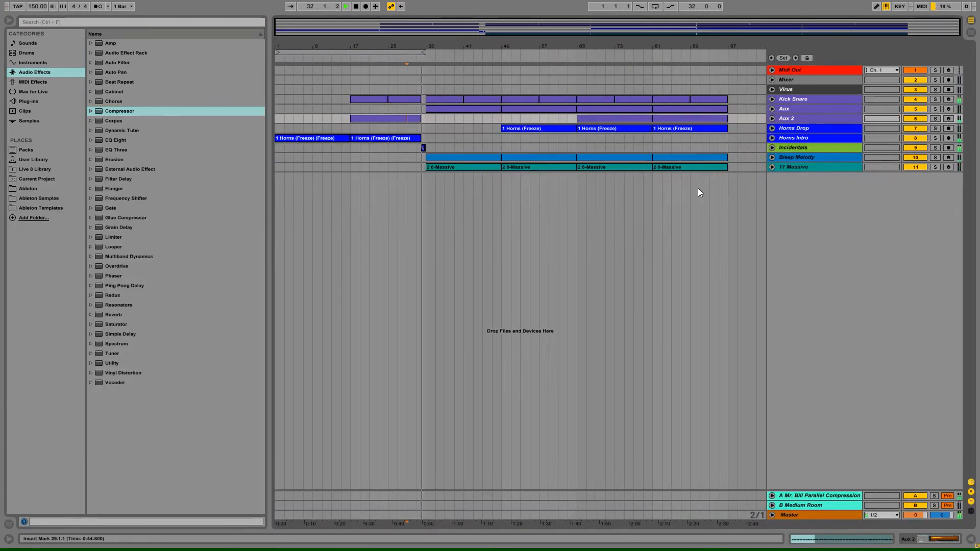
# Step: Delete the Midi Out, Mixer and Virus tracks
pyautogui.click(817, 70)
pyautogui.keyDown('shift'); pyautogui.click(816, 89); pyautogui.keyUp('shift')
pyautogui.press('Delete')
# Step: Select all clips on every track up to bar 97 and duplicate the whole section
pyautogui.click(803, 75)
pyautogui.click(730, 124)
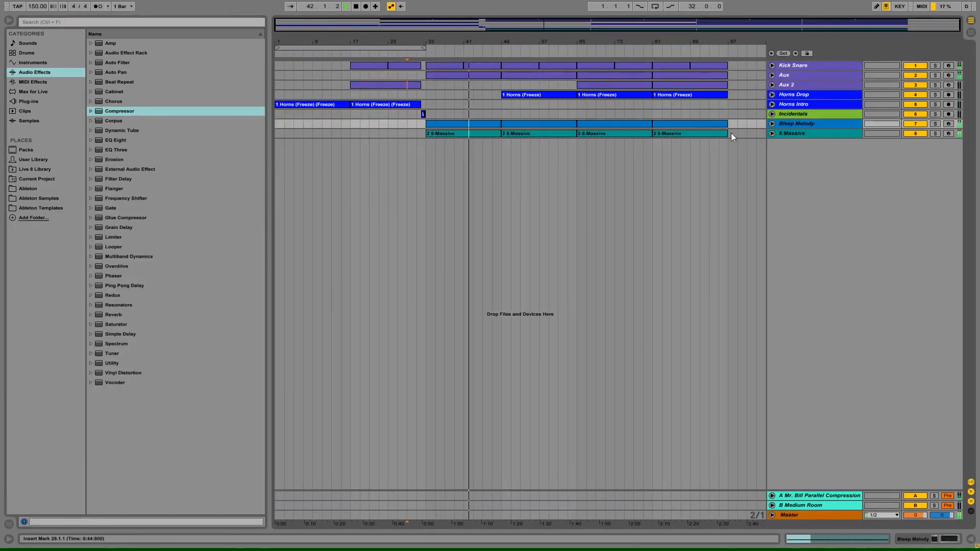
pyautogui.moveTo(730, 134); pyautogui.dragTo(275, 65)
pyautogui.hotkey('ctrl', 'd')
pyautogui.doubleClick(305, 25)
# Step: Copy a horns intro clip with its incidental fill and paste it after the second drop at bar 193
pyautogui.moveTo(348, 104); pyautogui.dragTo(311, 124)
pyautogui.hotkey('ctrl', 'c')
pyautogui.click(713, 104)
pyautogui.hotkey('ctrl', 'v')
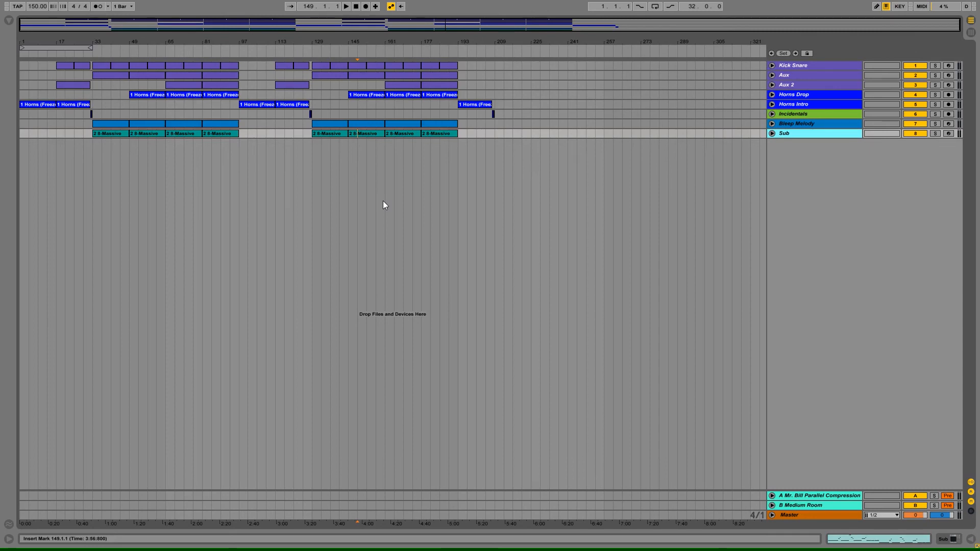
# Step: Place a 16-bar loop at bar 81 and switch to the Session View mixer
pyautogui.moveTo(57, 48); pyautogui.dragTo(221, 48)
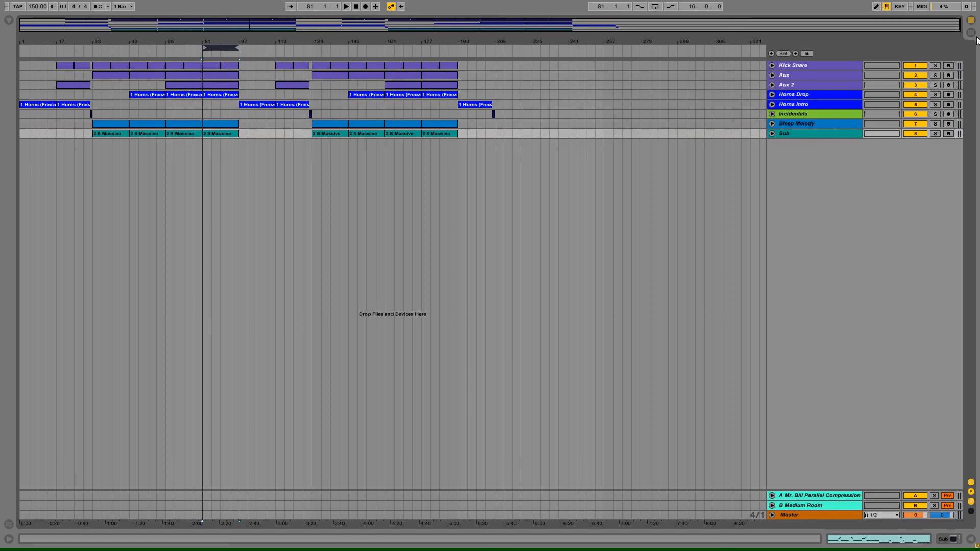
pyautogui.press('Tab')
pyautogui.click(254, 29)
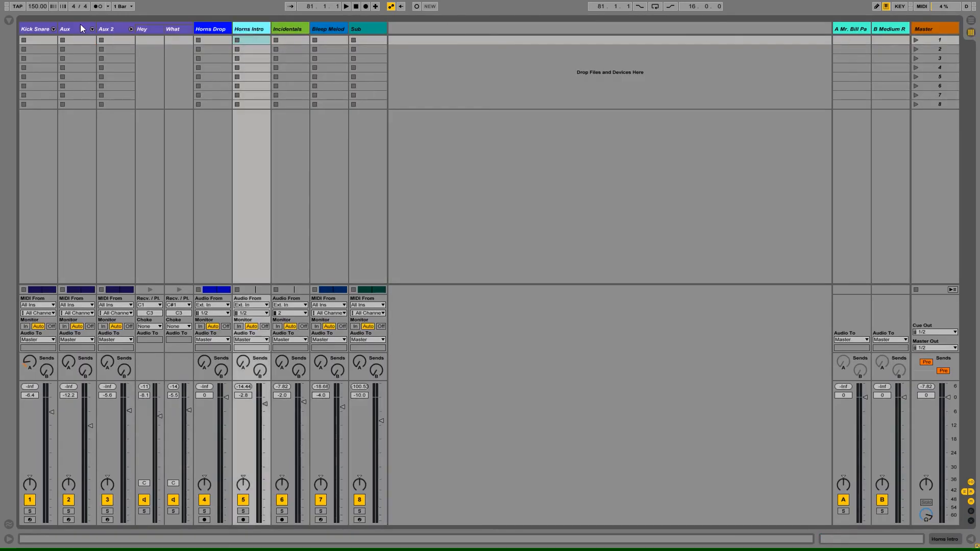
# Step: Widen all eight tracks together and collapse the Aux 2 drum rack chains
pyautogui.click(46, 26)
pyautogui.keyDown('shift'); pyautogui.click(366, 29); pyautogui.keyUp('shift')
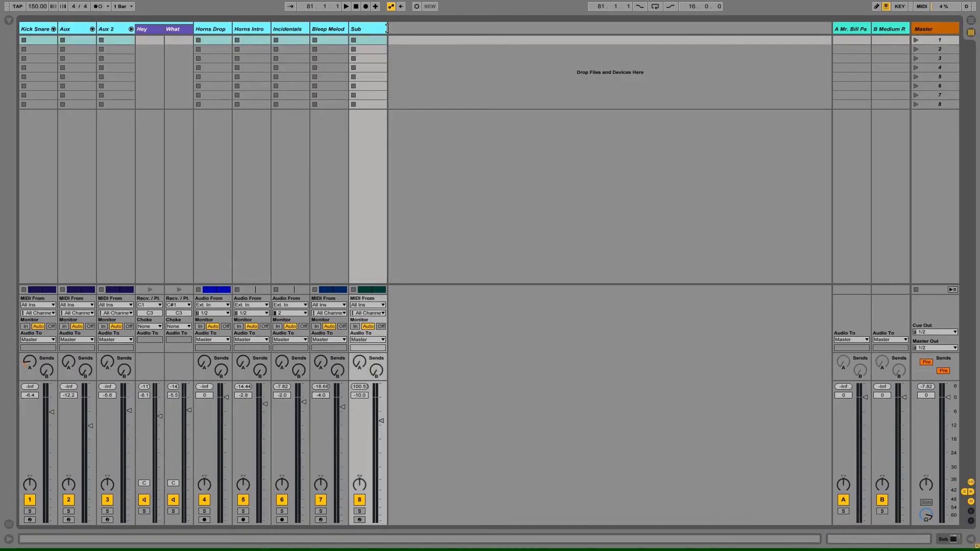
pyautogui.moveTo(388, 29); pyautogui.dragTo(421, 29)
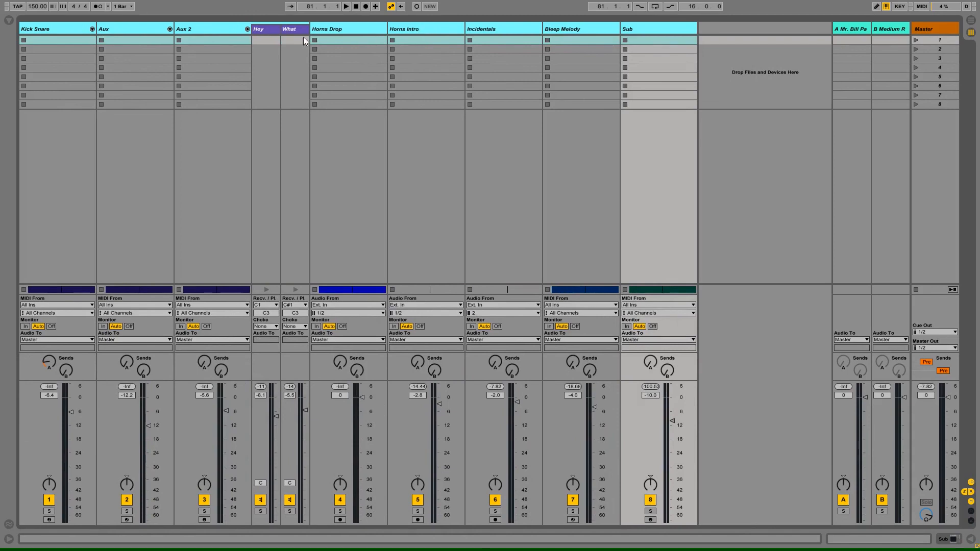
pyautogui.click(247, 29)
pyautogui.click(208, 29)
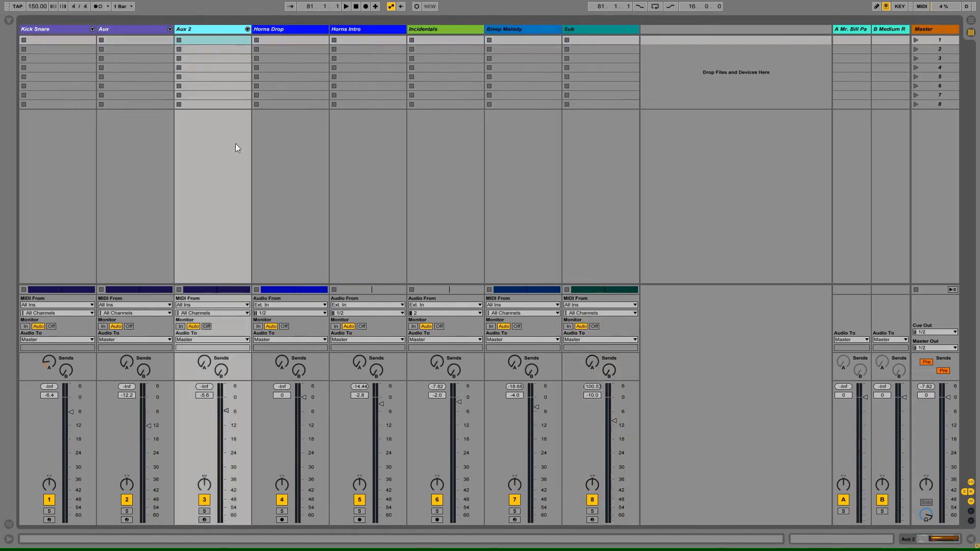
# Step: Lower the volume of all eight tracks to -inf and turn the Kick Snare track's send A fully down
pyautogui.keyDown('shift'); pyautogui.click(581, 348); pyautogui.keyUp('shift')
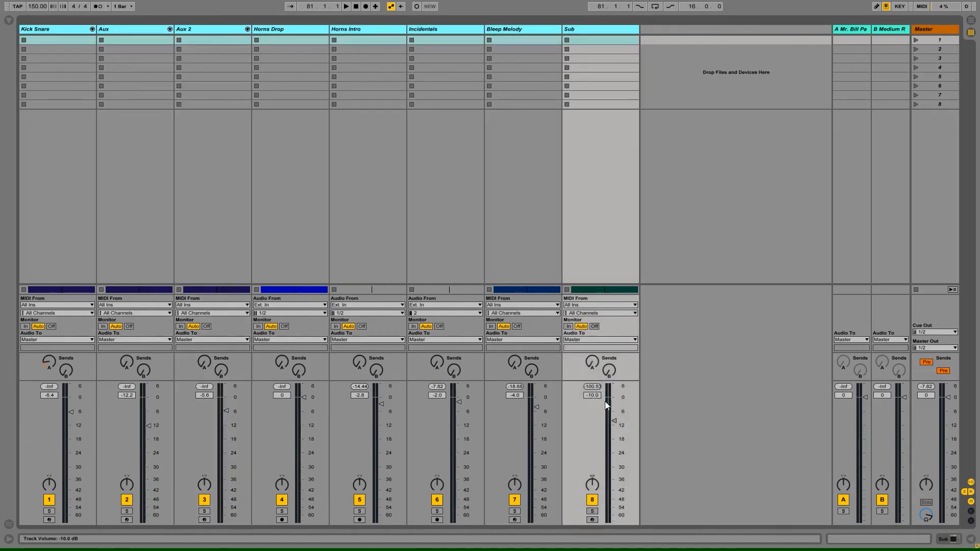
pyautogui.moveTo(614, 421); pyautogui.dragTo(614, 521)
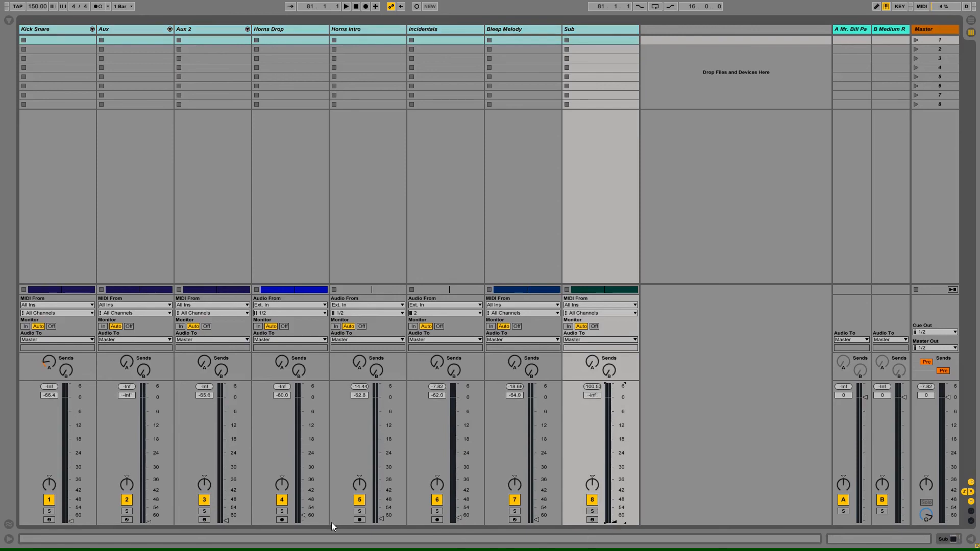
pyautogui.moveTo(306, 517); pyautogui.dragTo(303, 522)
pyautogui.click(227, 29)
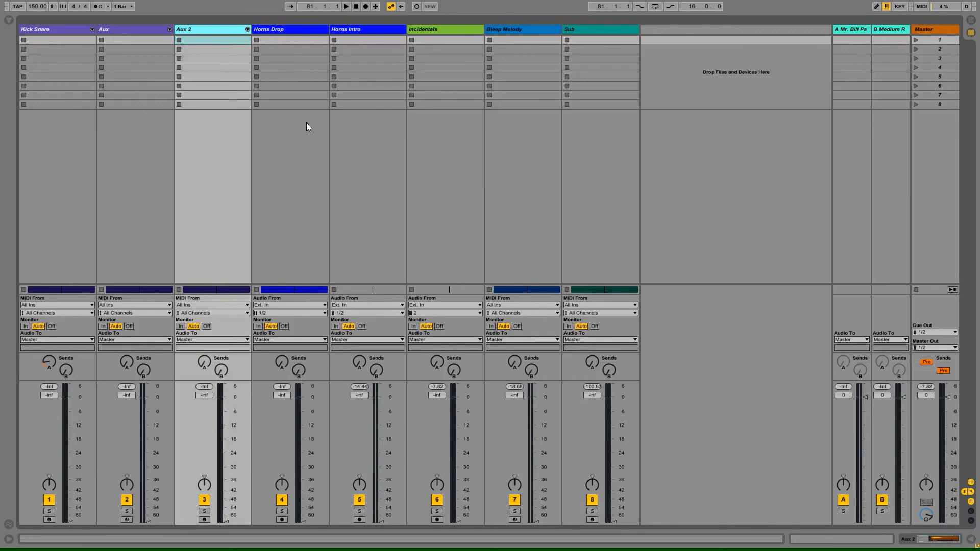
pyautogui.click(49, 363)
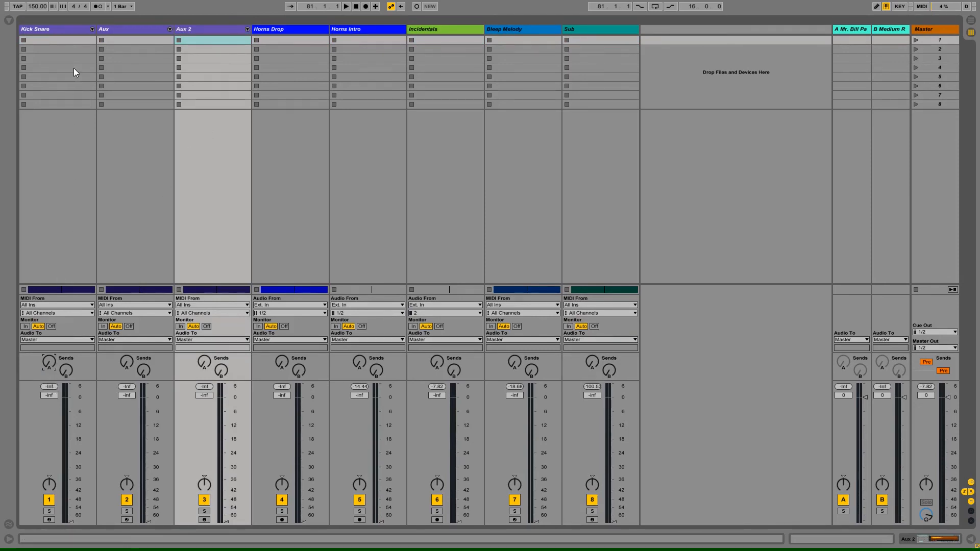
# Step: Turn on looping and play the looped drop section from bar 81
pyautogui.click(356, 6)
pyautogui.click(347, 6)
pyautogui.click(655, 6)
pyautogui.click(971, 20)
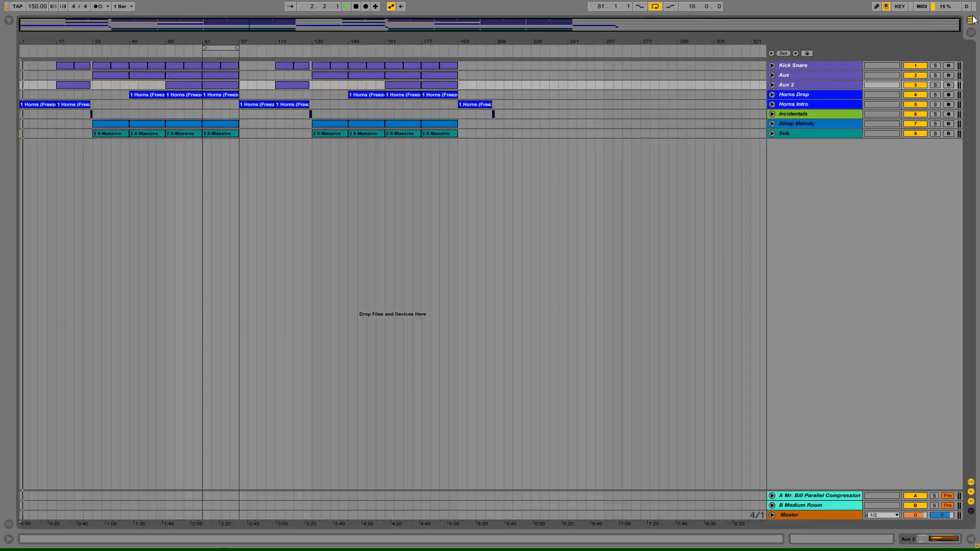
pyautogui.click(217, 64)
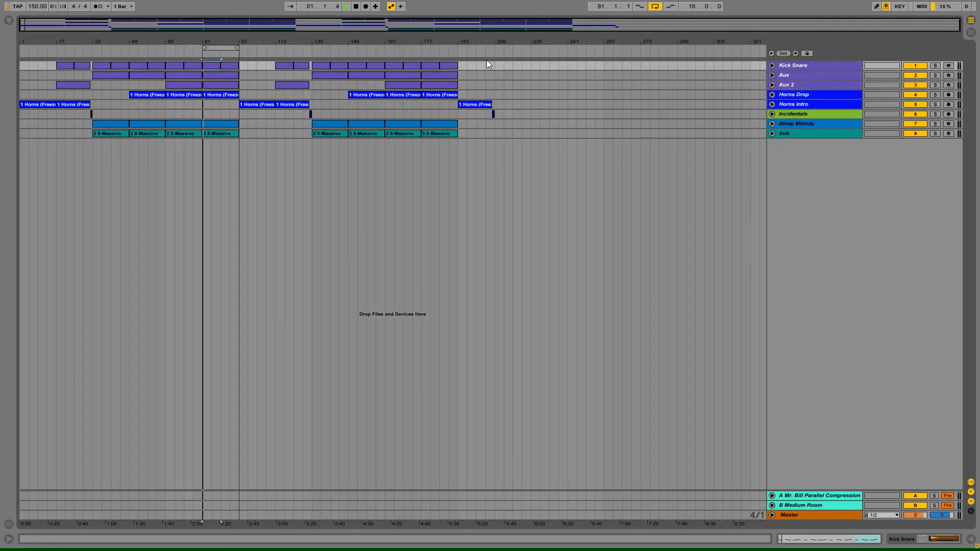
pyautogui.click(971, 34)
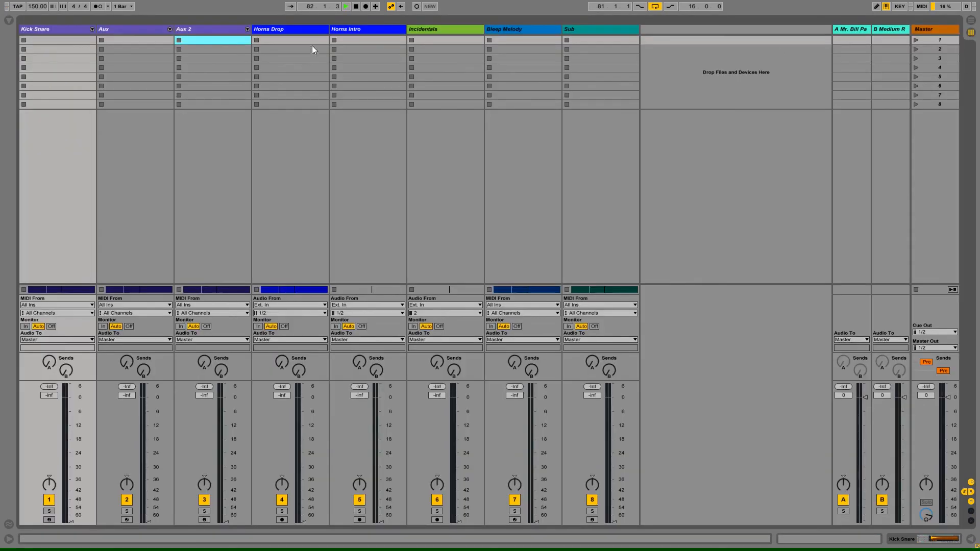
pyautogui.click(195, 31)
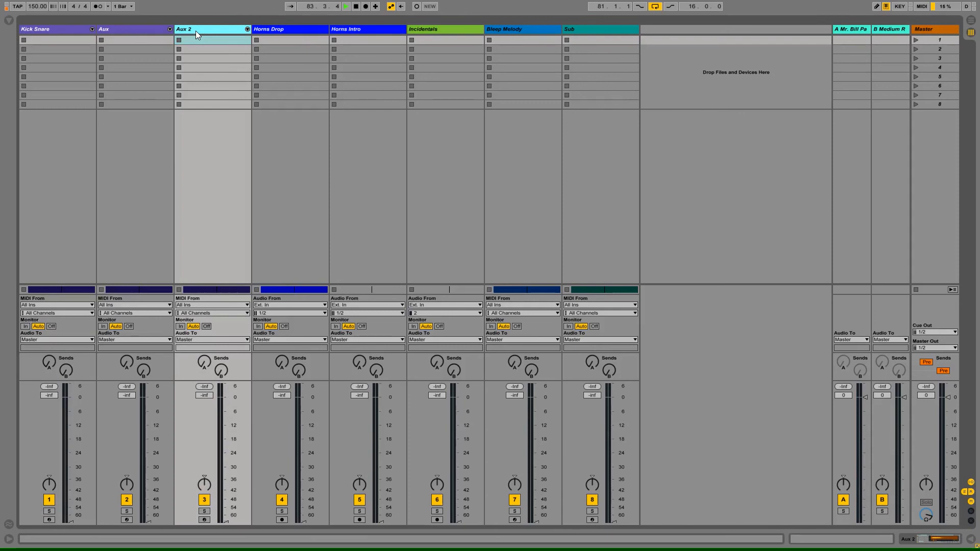
pyautogui.press('space')
# Step: Raise Kick Snare to -4.3 dB and its parallel compression send to about -38 dB during playback
pyautogui.click(45, 29)
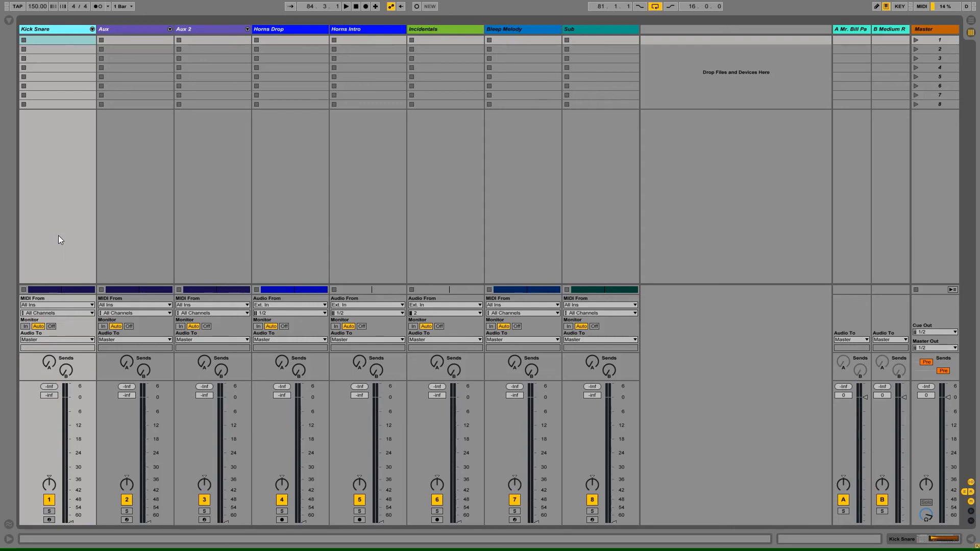
pyautogui.press('space')
pyautogui.moveTo(70, 521); pyautogui.dragTo(70, 421)
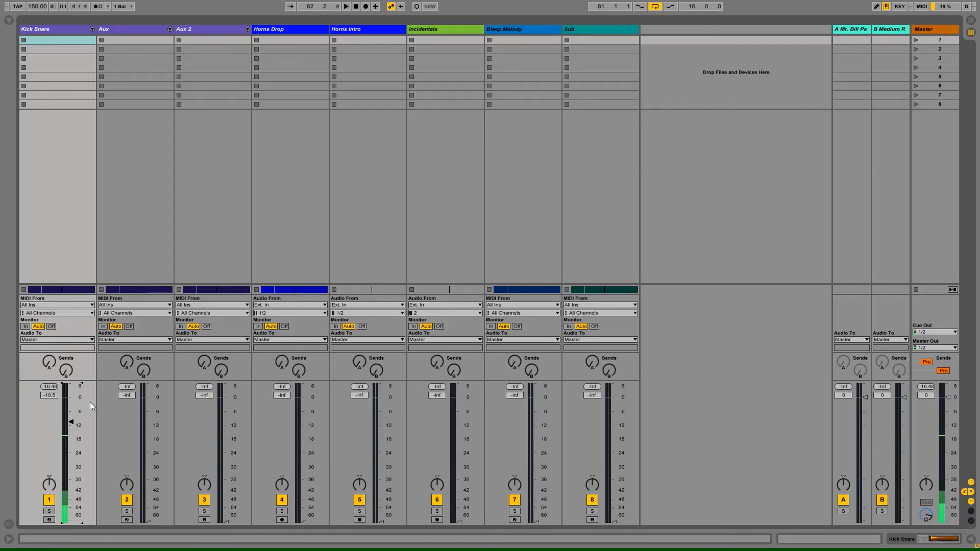
pyautogui.click(927, 388)
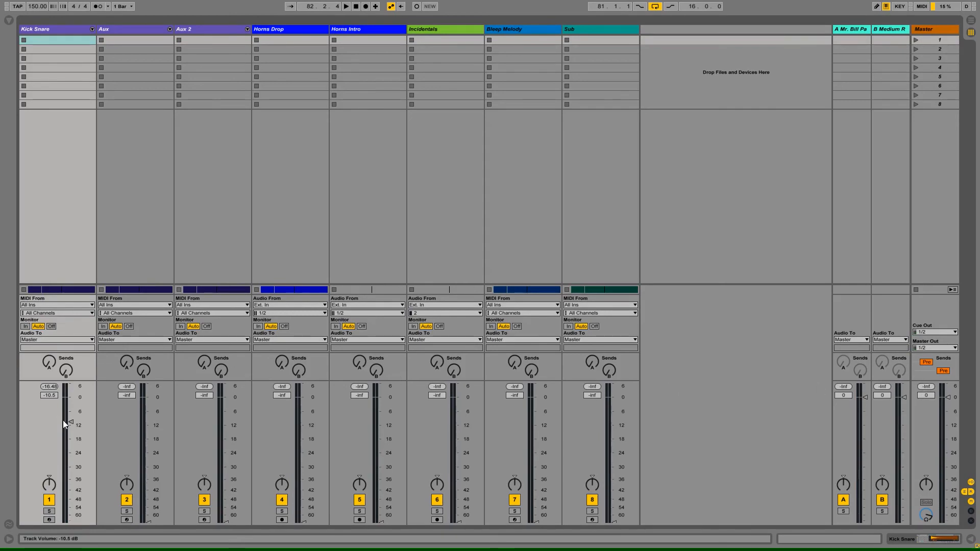
pyautogui.moveTo(70, 422); pyautogui.dragTo(70, 474)
pyautogui.moveTo(49, 362); pyautogui.dragTo(54, 365)
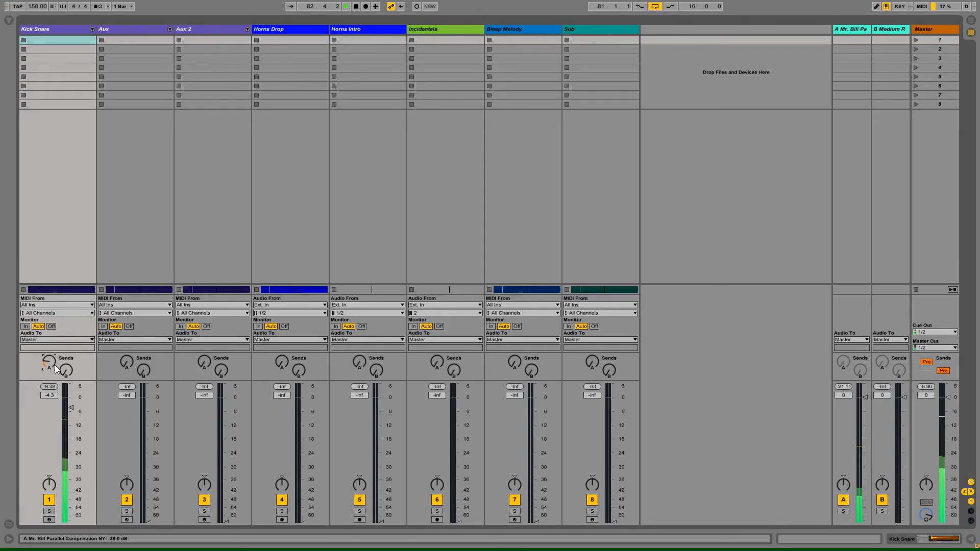
pyautogui.press('space')
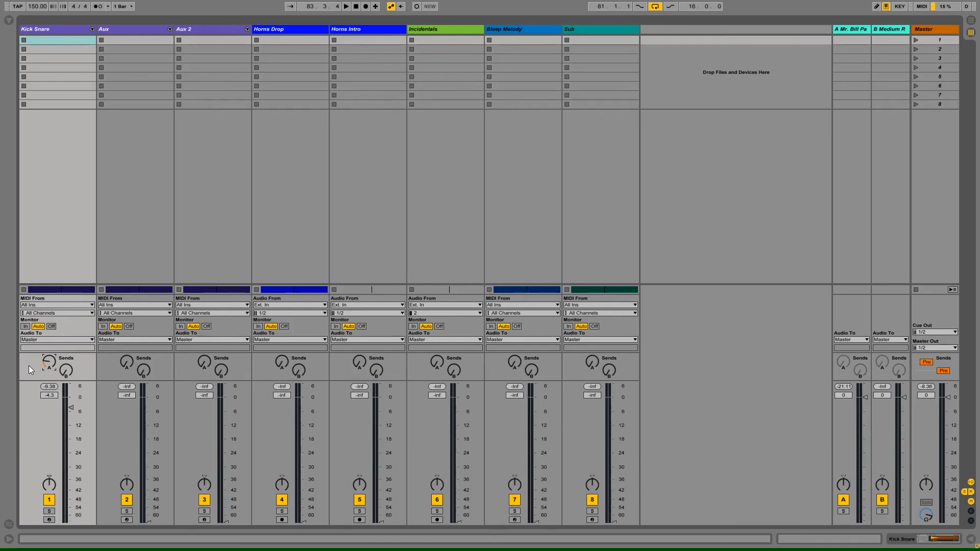
# Step: Raise the Aux track to -9.2 dB during playback and expand its drum rack chains
pyautogui.click(152, 28)
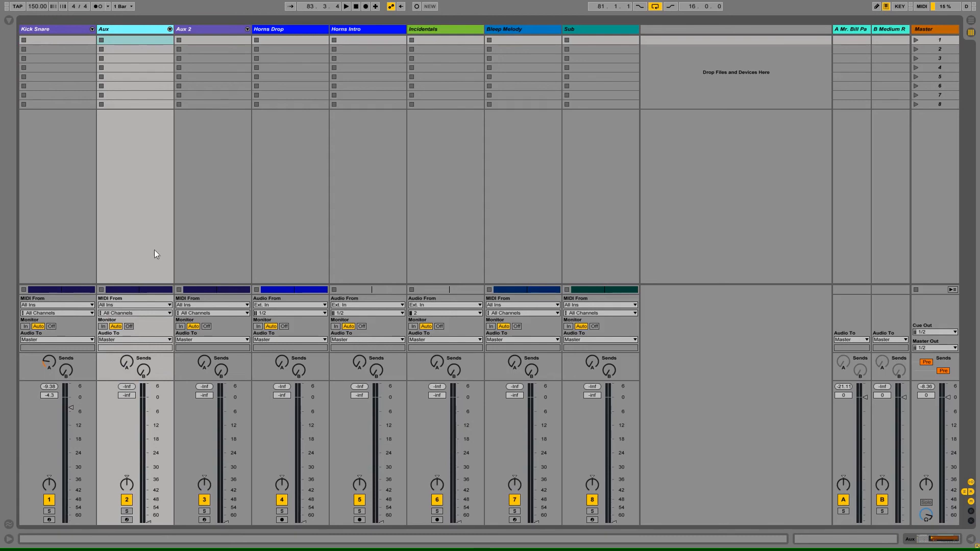
pyautogui.press('space')
pyautogui.moveTo(146, 513); pyautogui.dragTo(148, 419)
pyautogui.click(170, 29)
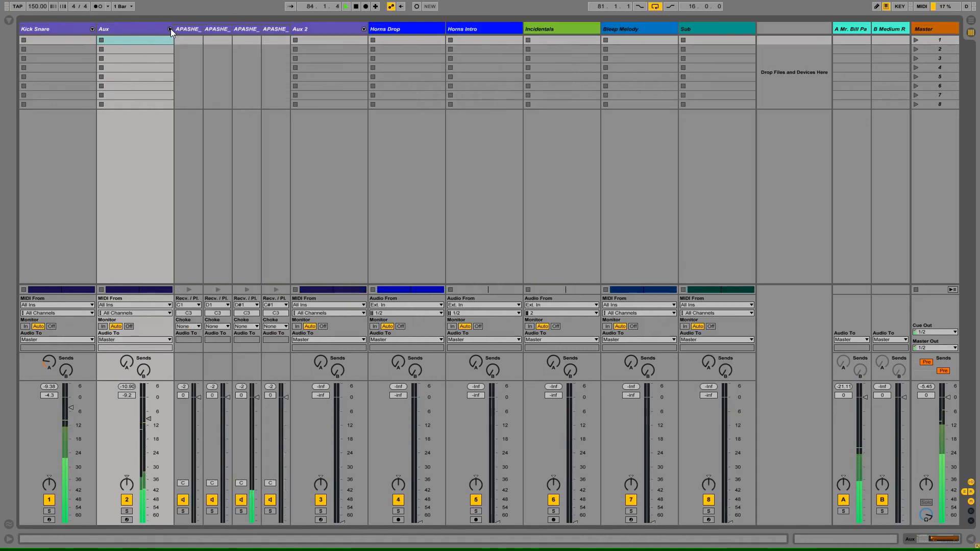
# Step: Widen the Aux drum chain strips and lower the APASHE_TRAP_HIHAT4 chain to -4.0 dB during playback
pyautogui.click(198, 28)
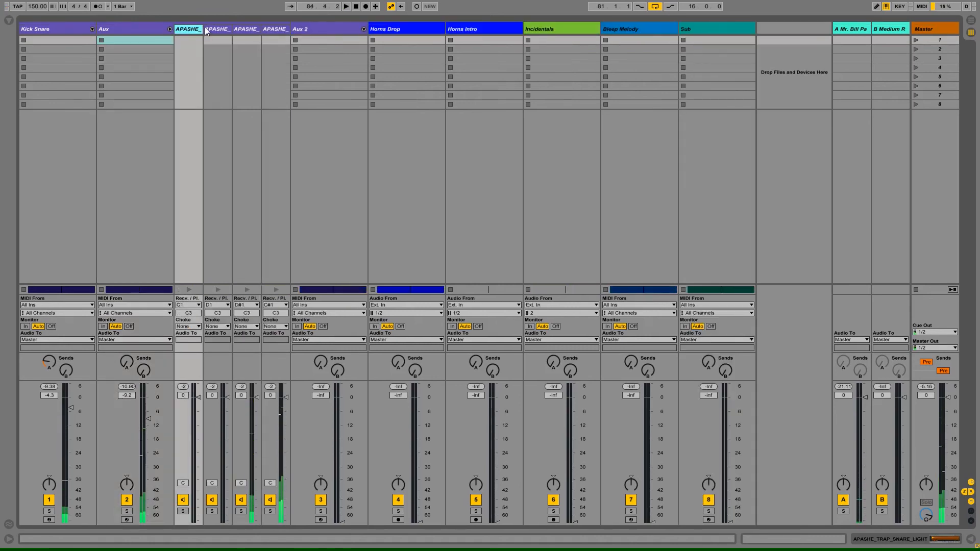
pyautogui.keyDown('shift'); pyautogui.click(270, 29); pyautogui.keyUp('shift')
pyautogui.moveTo(204, 29); pyautogui.dragTo(256, 31)
pyautogui.click(245, 30)
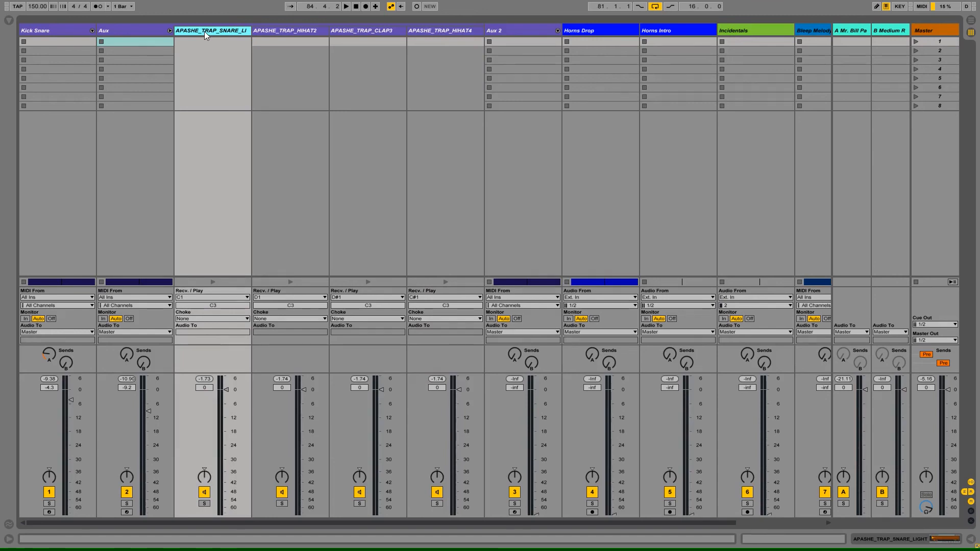
pyautogui.press('space')
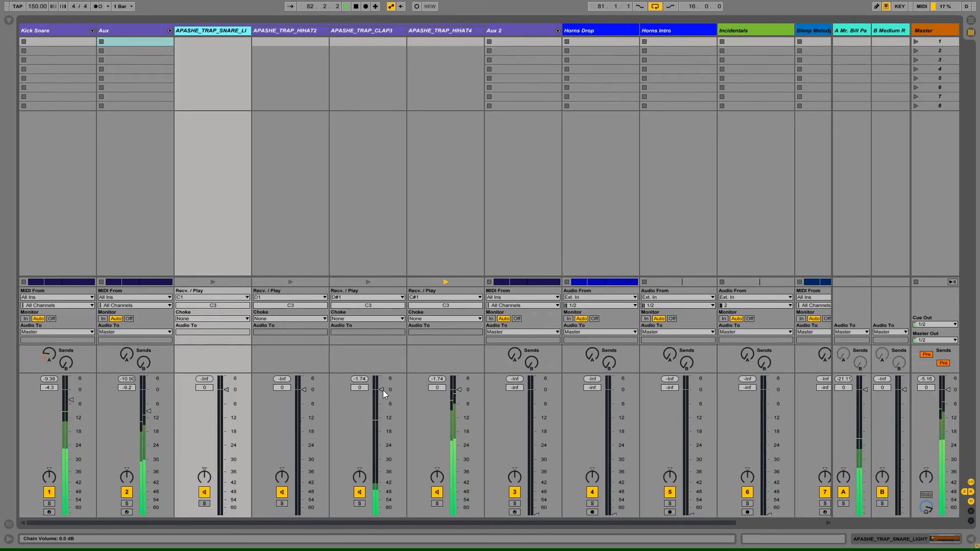
pyautogui.moveTo(463, 391); pyautogui.dragTo(462, 400)
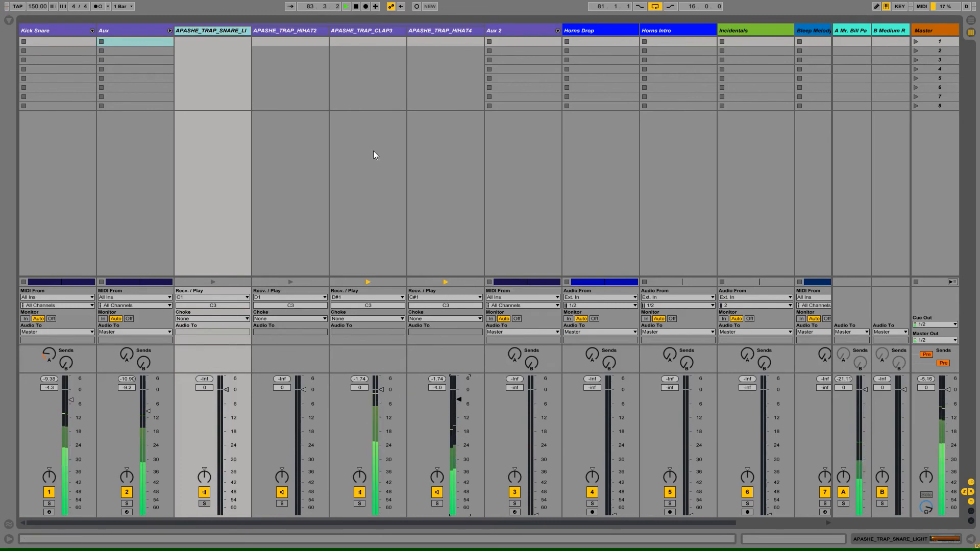
# Step: Lower the APASHE_TRAP_HIHAT2 chain to -8.0 dB and the APASHE_TRAP_CLAP3 chain to -2.0 dB, then collapse the Aux chains
pyautogui.click(298, 33)
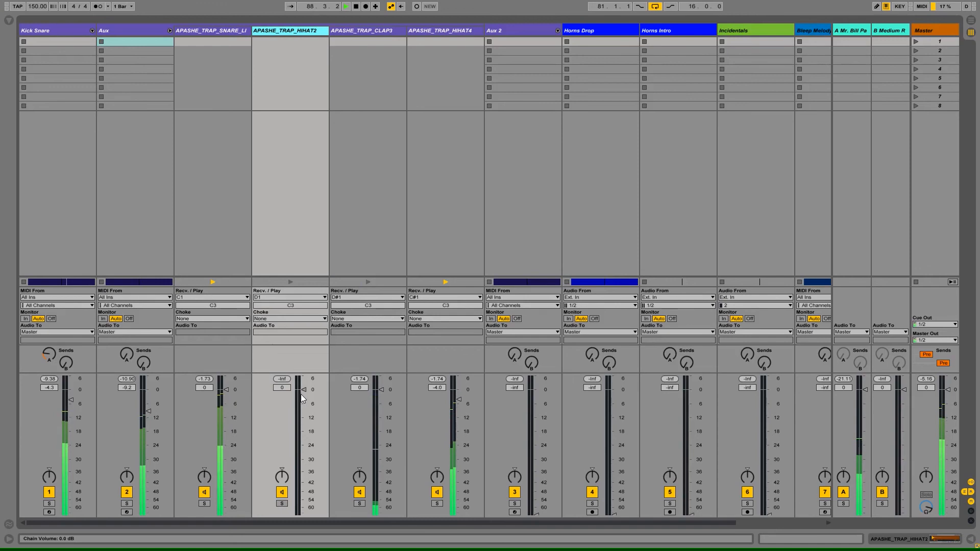
pyautogui.moveTo(304, 390); pyautogui.dragTo(304, 404)
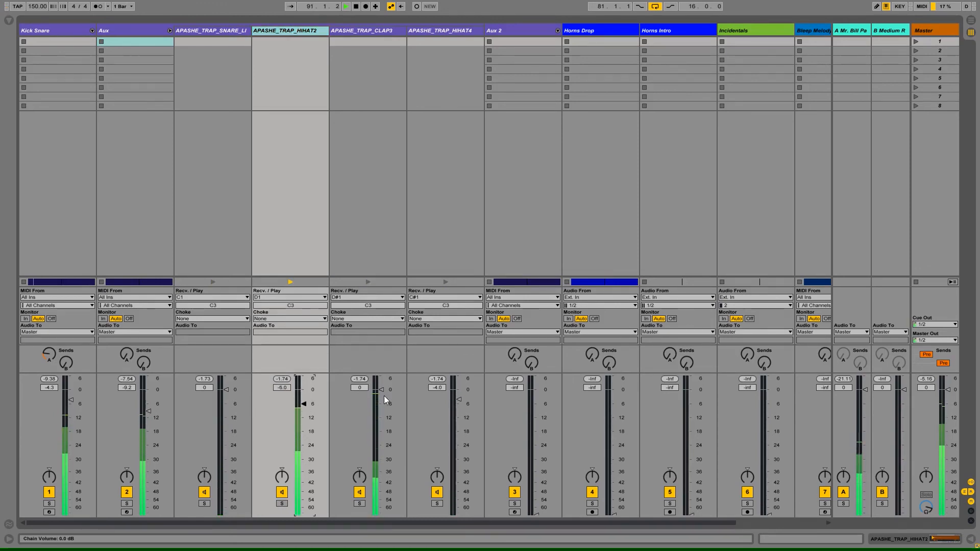
pyautogui.moveTo(384, 390); pyautogui.dragTo(381, 395)
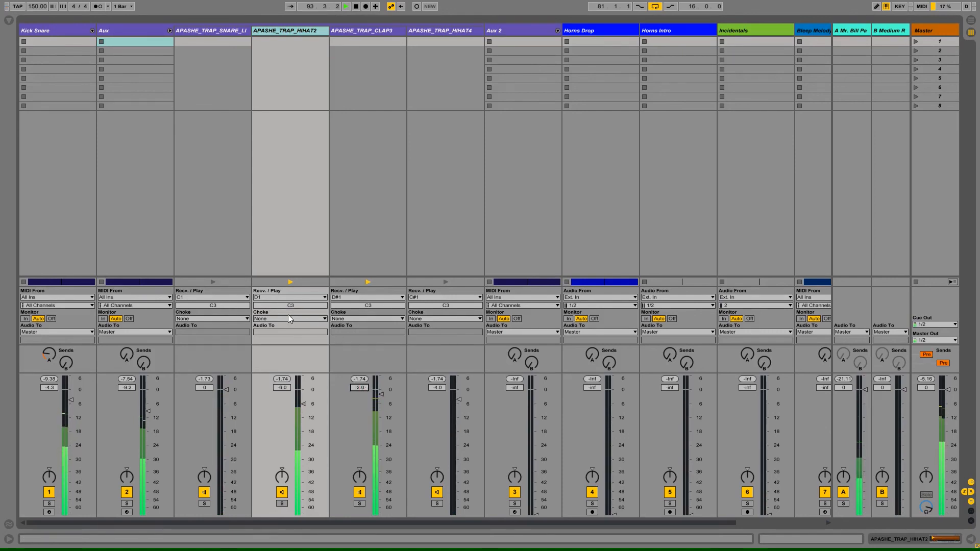
pyautogui.click(281, 388)
pyautogui.press('Down')
pyautogui.press('Down')
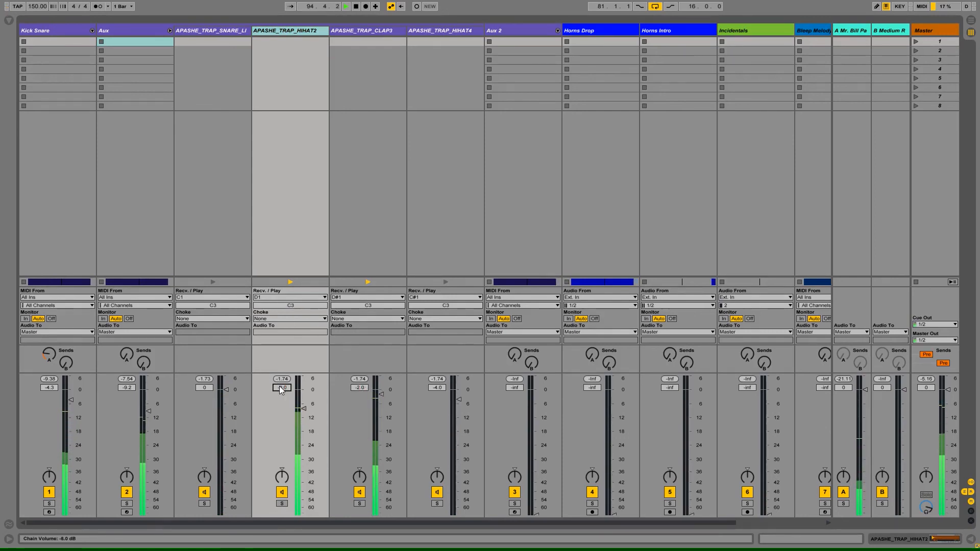
pyautogui.click(170, 31)
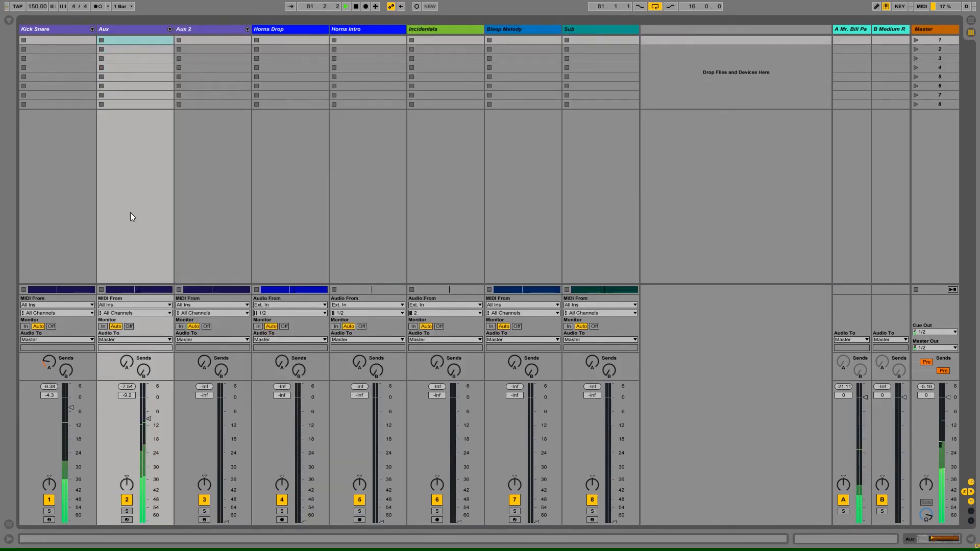
# Step: Raise the Aux 2 track to -6.5 dB while the loop plays
pyautogui.click(195, 43)
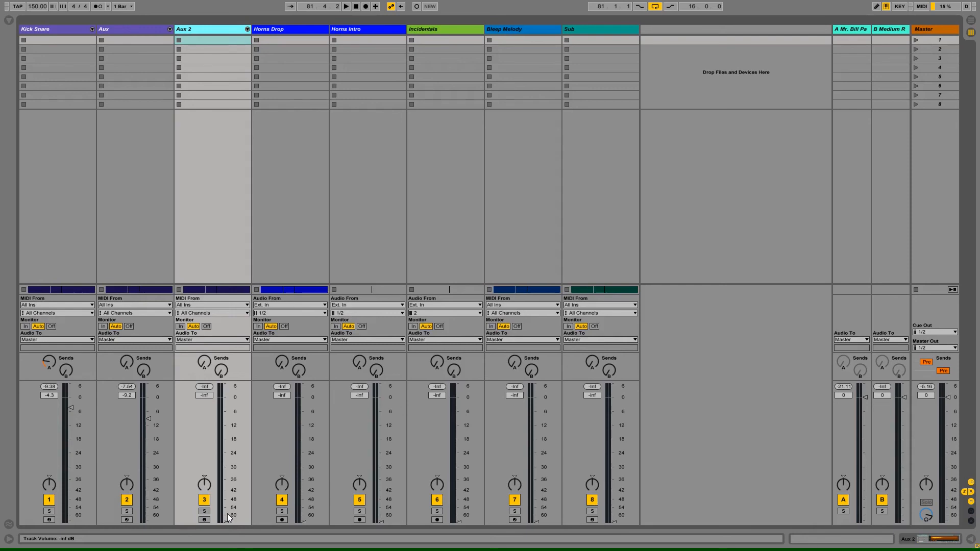
pyautogui.press('space')
pyautogui.moveTo(225, 520); pyautogui.dragTo(225, 414)
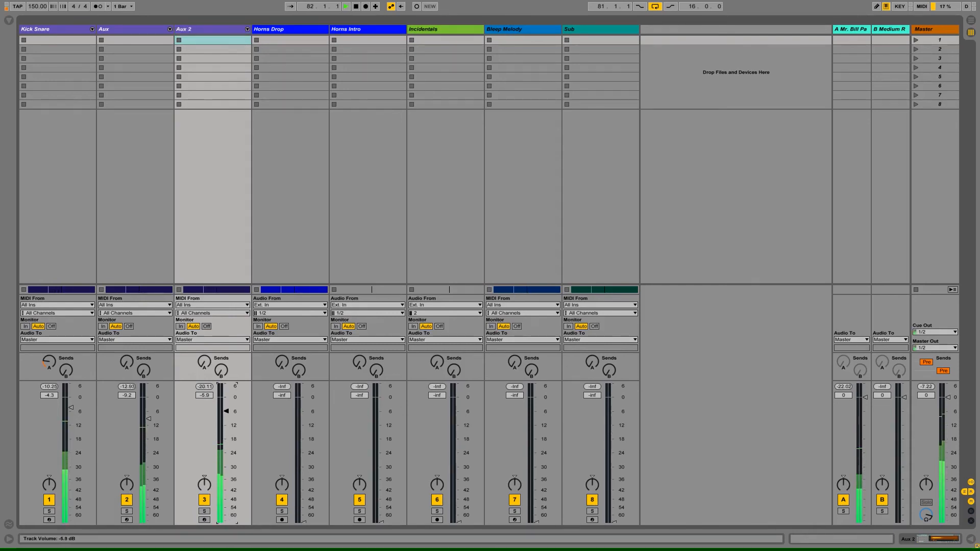
# Step: Expand the Aux 2 chains and lower Hey to about -12 dB and What to -7.0 dB
pyautogui.click(248, 29)
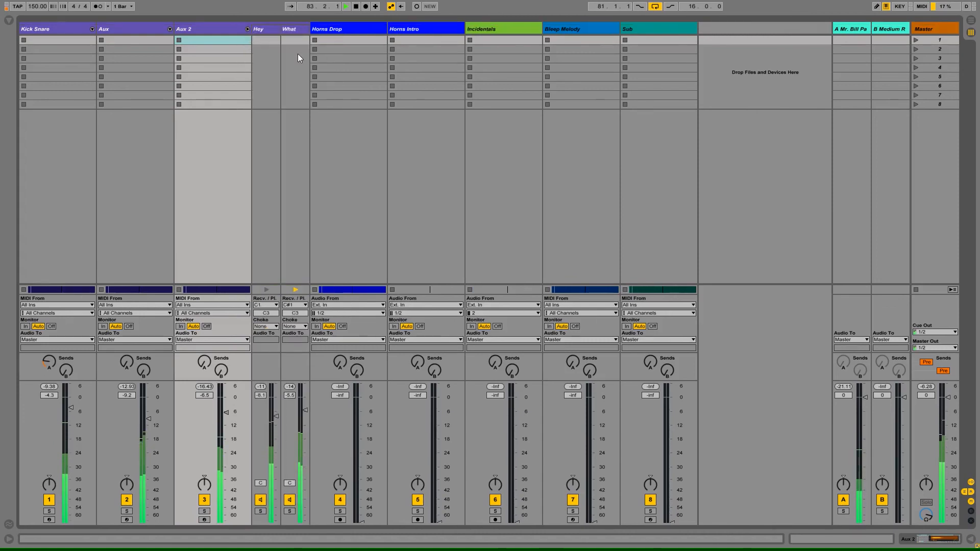
pyautogui.click(268, 30)
pyautogui.click(290, 28)
pyautogui.click(266, 30)
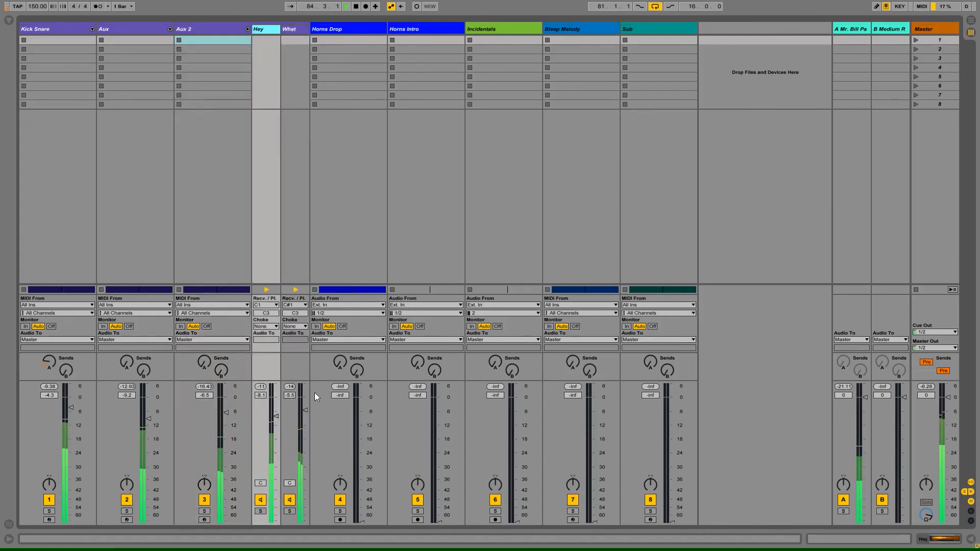
pyautogui.moveTo(276, 417); pyautogui.dragTo(296, 414)
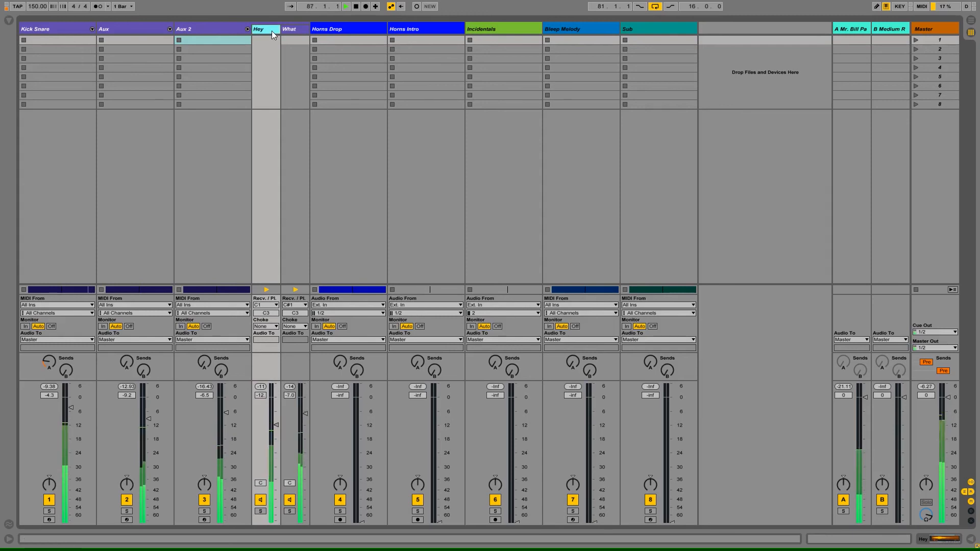
# Step: Collapse the Aux 2 chains, raise the track's Medium Room reverb send and play the loop
pyautogui.click(247, 28)
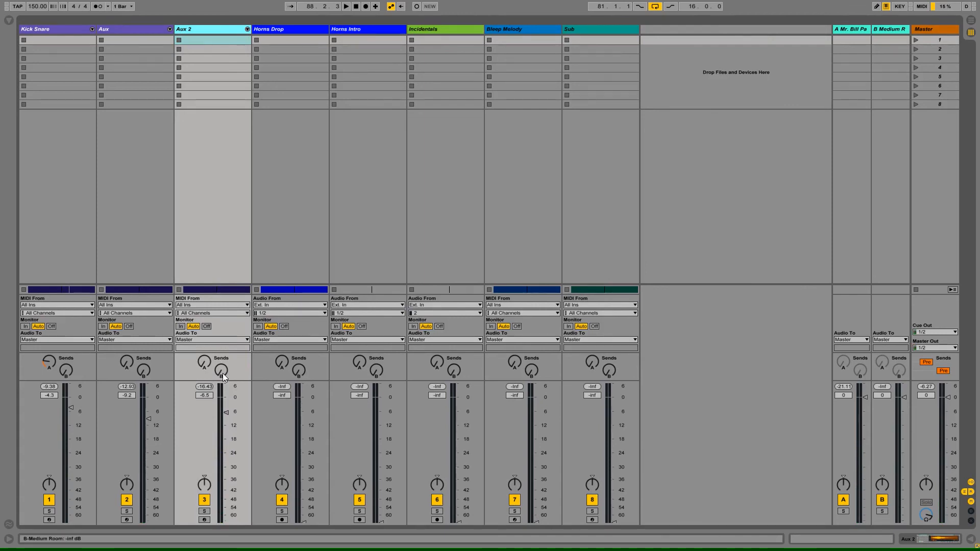
pyautogui.moveTo(223, 373); pyautogui.dragTo(222, 352)
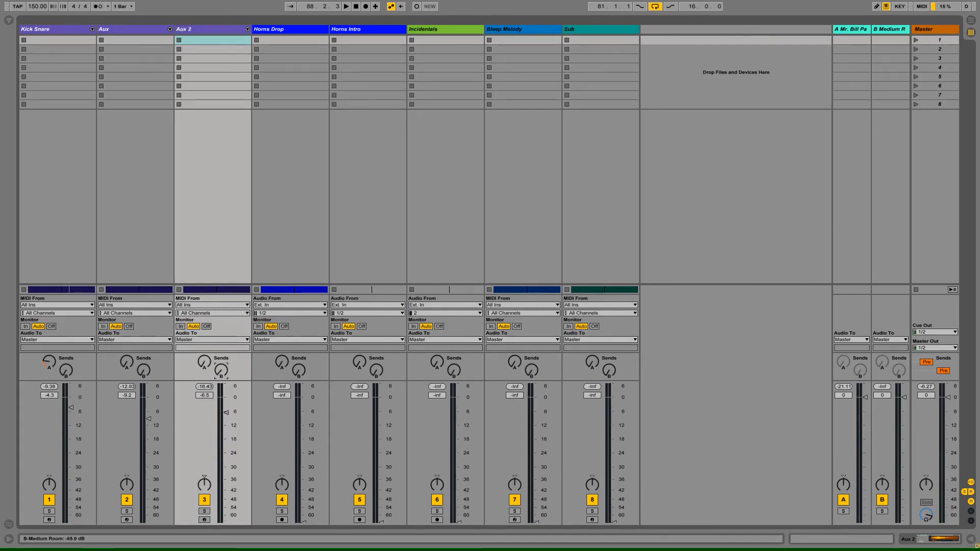
pyautogui.press('space')
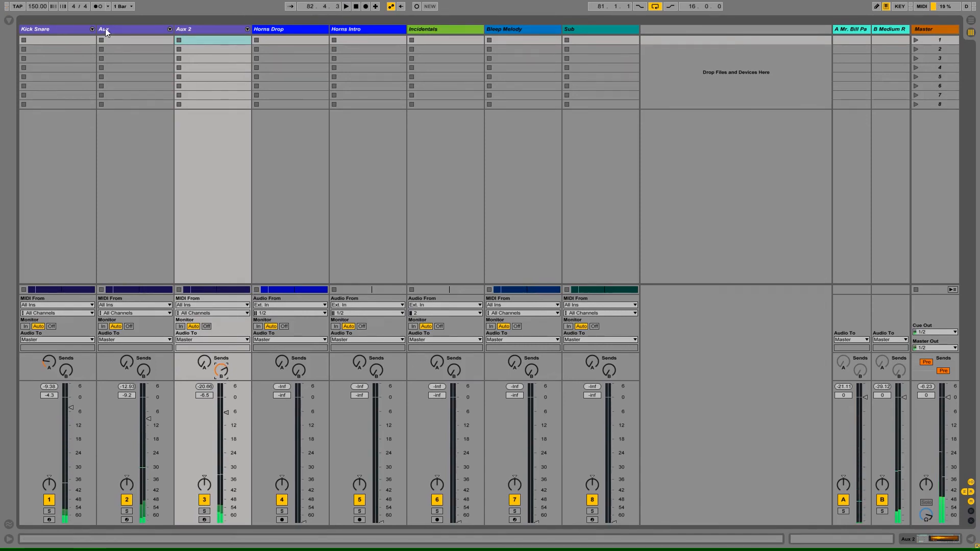
# Step: Lower the three drum tracks together during playback, bringing Kick Snare to -6.7 dB, Aux to -11.6 dB and Aux 2 to -8.9 dB
pyautogui.click(56, 29)
pyautogui.keyDown('shift'); pyautogui.click(195, 29); pyautogui.keyUp('shift')
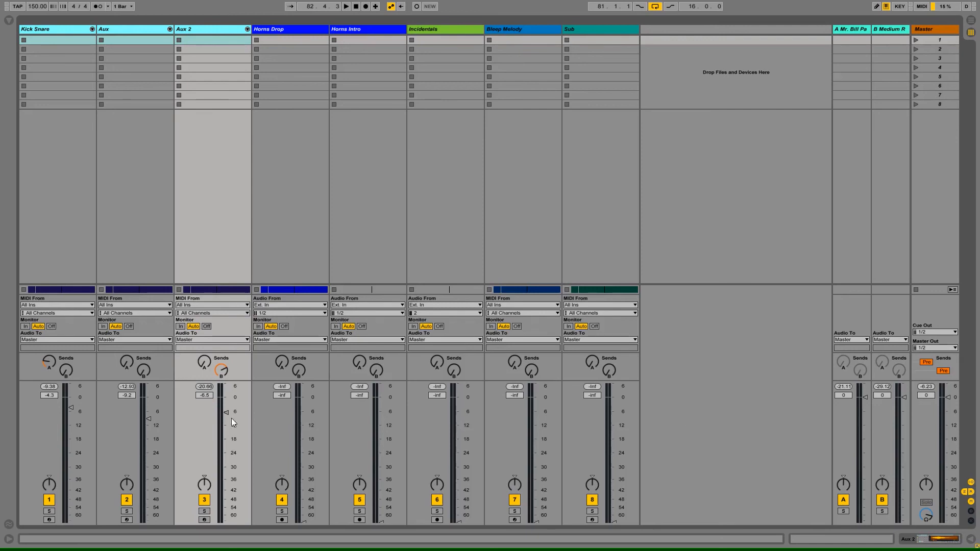
pyautogui.press('space')
pyautogui.moveTo(70, 408); pyautogui.dragTo(70, 418)
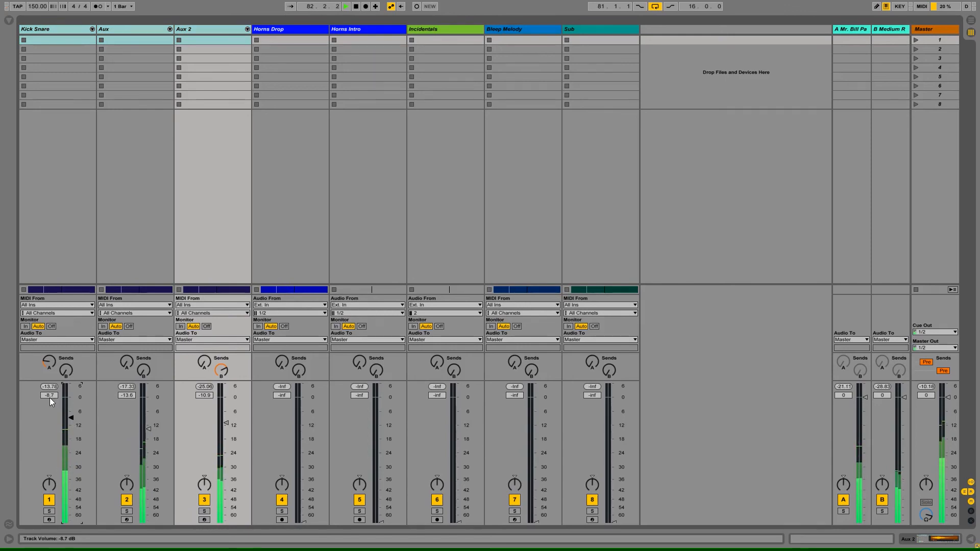
pyautogui.moveTo(50, 397); pyautogui.dragTo(50, 394)
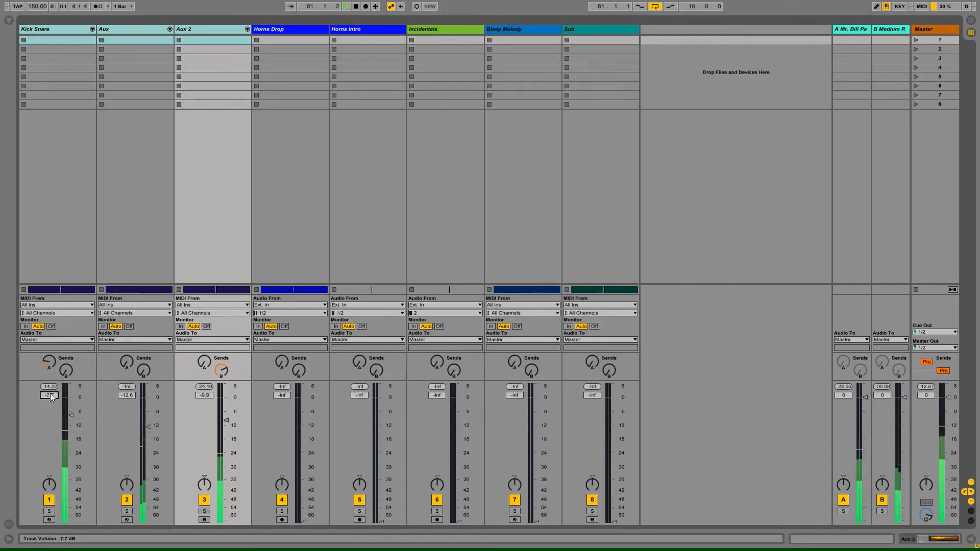
pyautogui.press('Up')
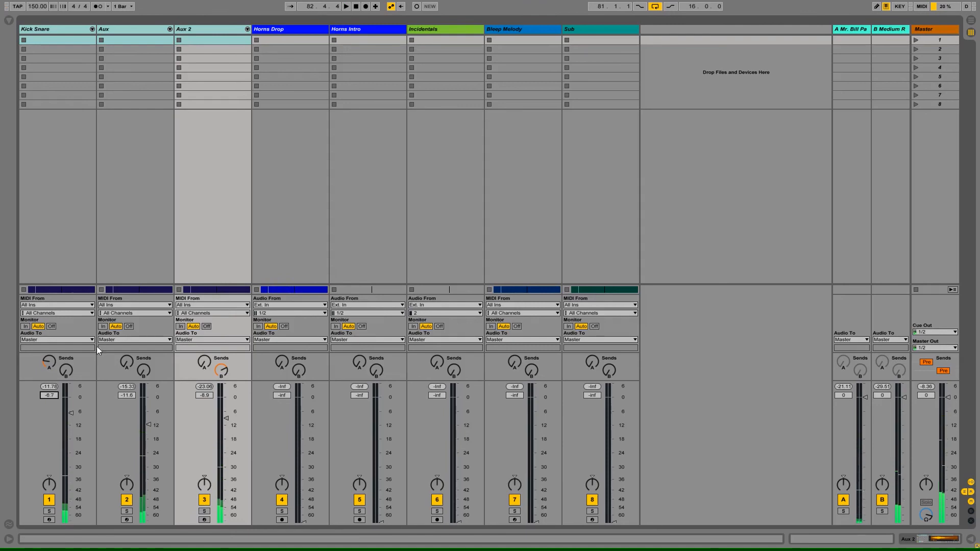
# Step: Raise the Sub track to -9.0 dB against the playing drums and stop playback
pyautogui.click(130, 32)
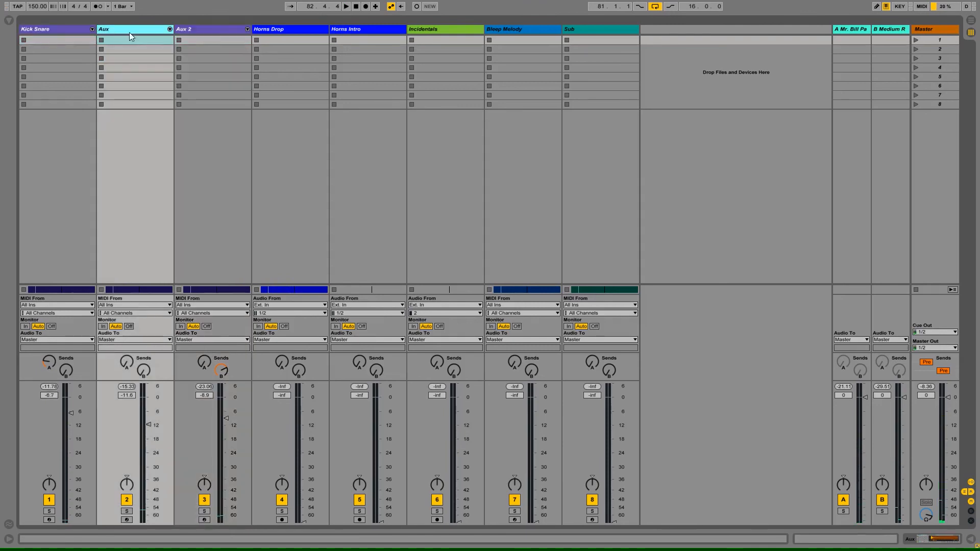
pyautogui.click(69, 32)
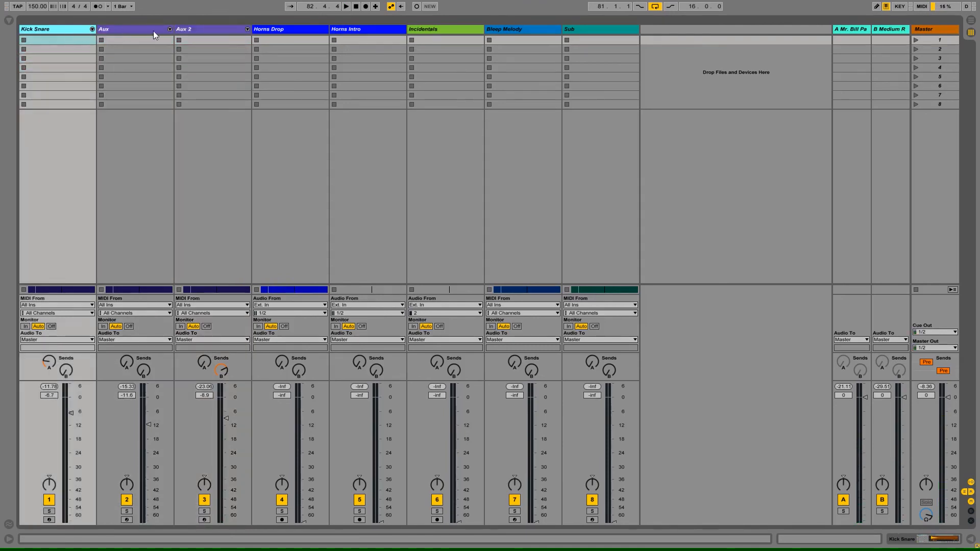
pyautogui.click(299, 30)
pyautogui.click(601, 30)
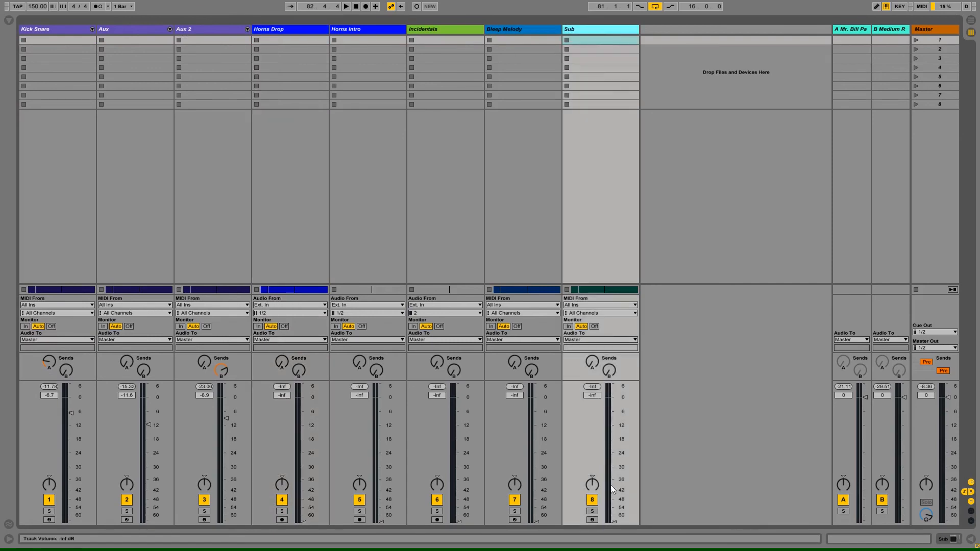
pyautogui.press('space')
pyautogui.moveTo(613, 516); pyautogui.dragTo(615, 419)
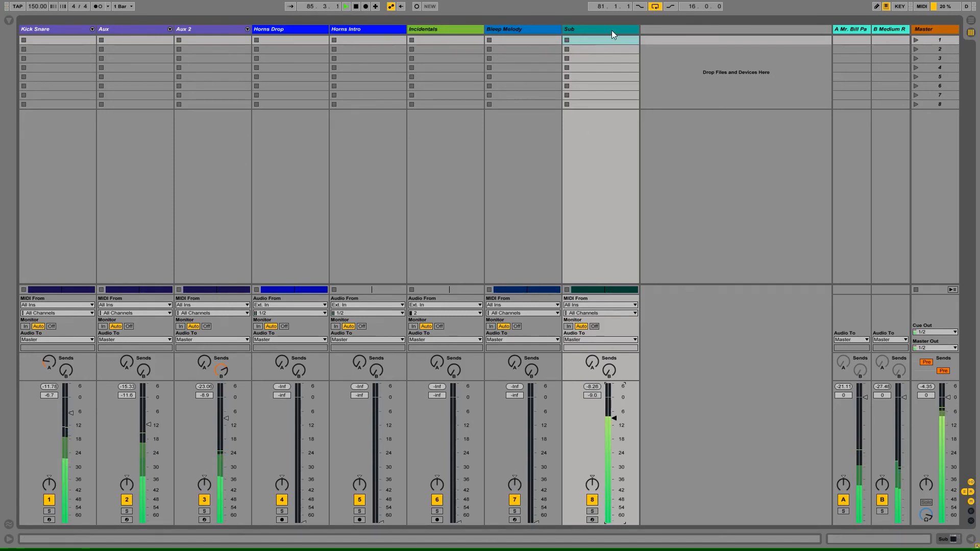
pyautogui.press('space')
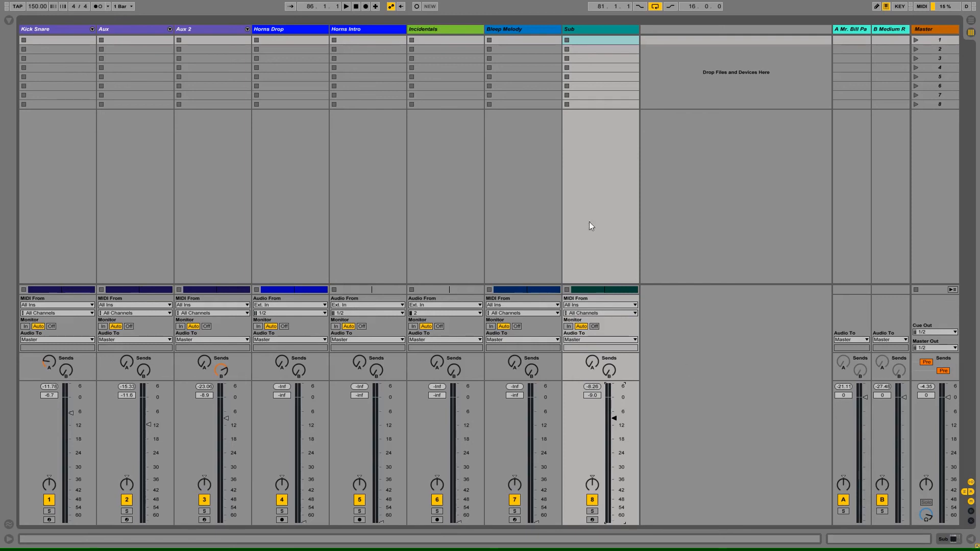
# Step: Raise the Horns Drop and Horns Intro tracks together to -3.0 dB during playback
pyautogui.click(545, 29)
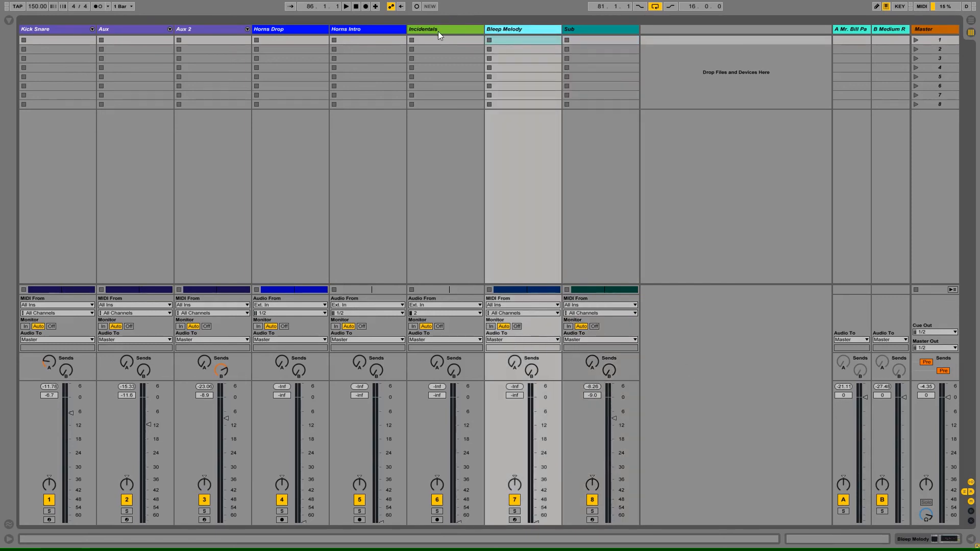
pyautogui.click(300, 27)
pyautogui.click(358, 34)
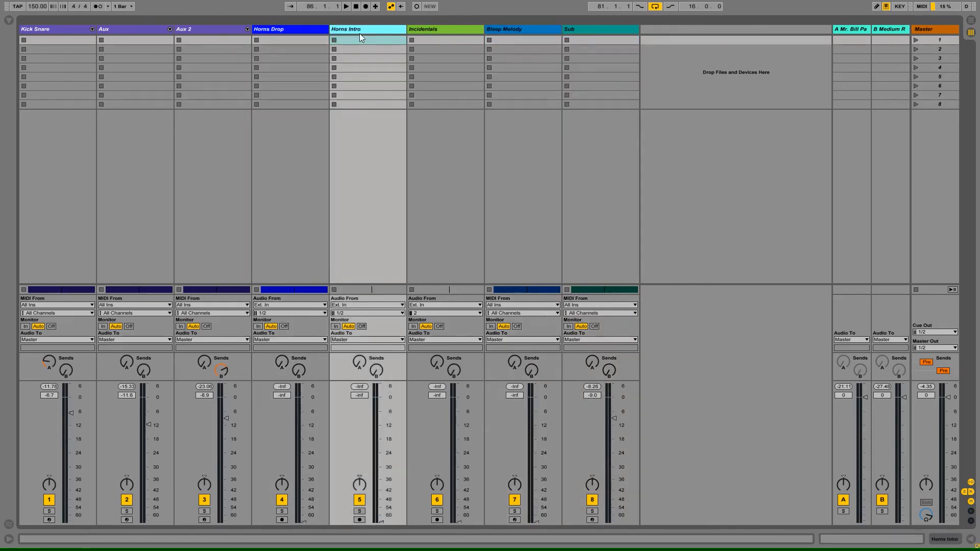
pyautogui.click(310, 28)
pyautogui.keyDown('shift'); pyautogui.click(365, 33); pyautogui.keyUp('shift')
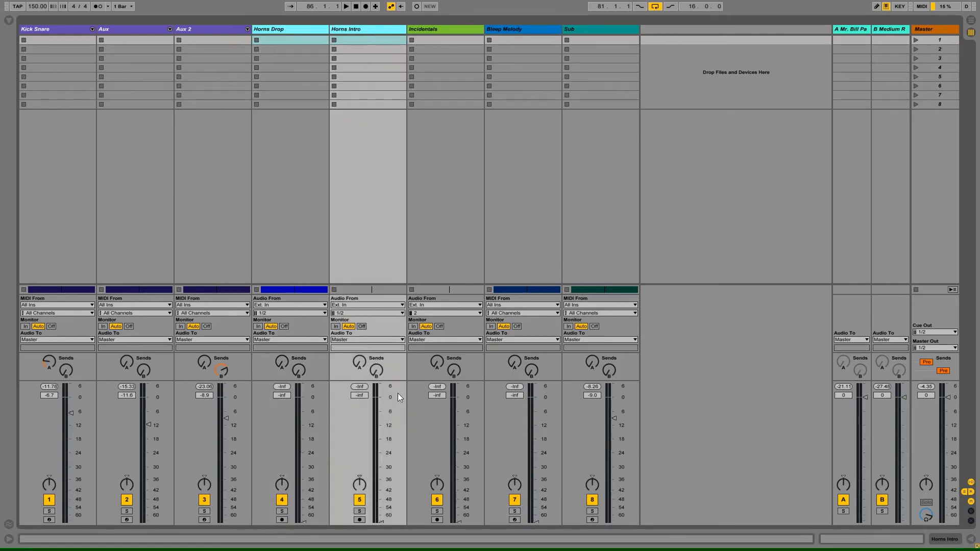
pyautogui.press('space')
pyautogui.moveTo(305, 522); pyautogui.dragTo(304, 404)
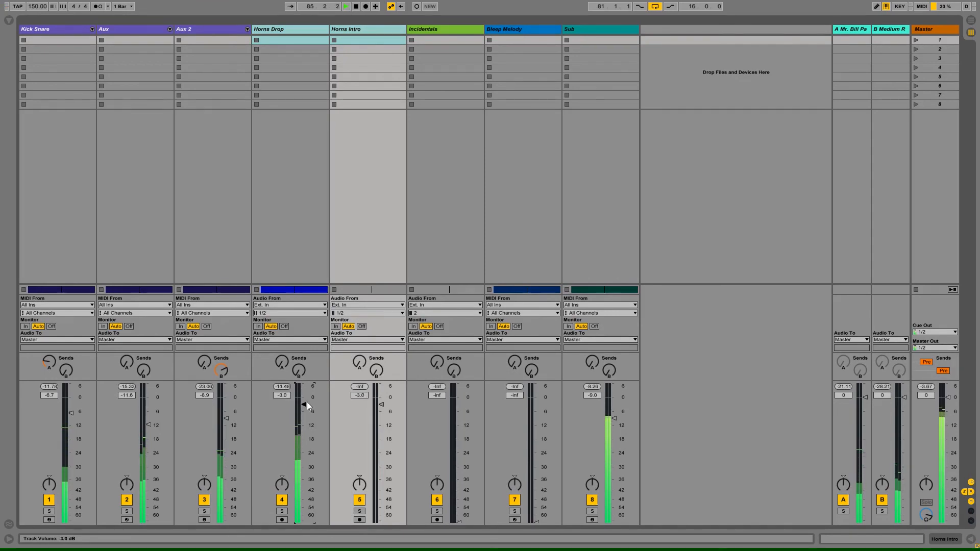
pyautogui.press('space')
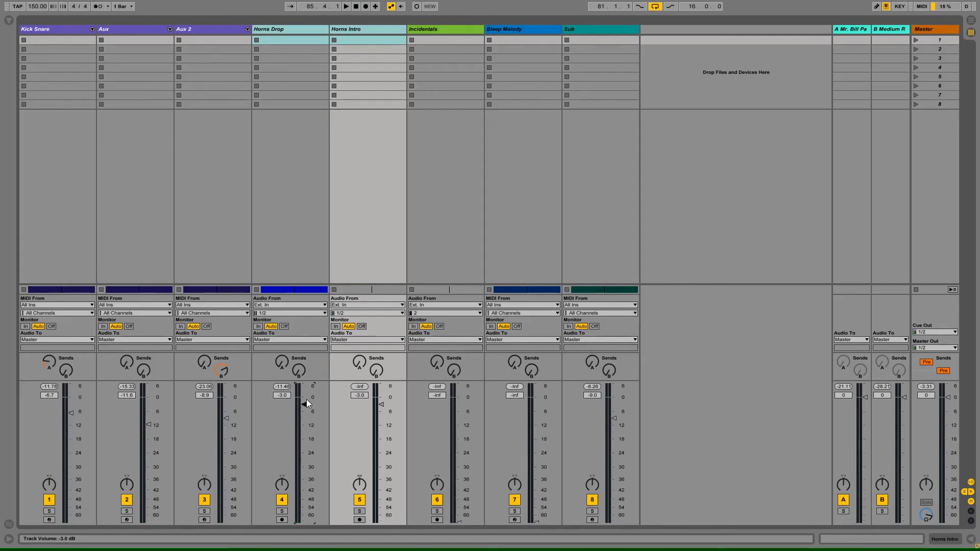
# Step: Replay the loop and raise the Medium Room send on both horn tracks to about -9.5 dB
pyautogui.press('space')
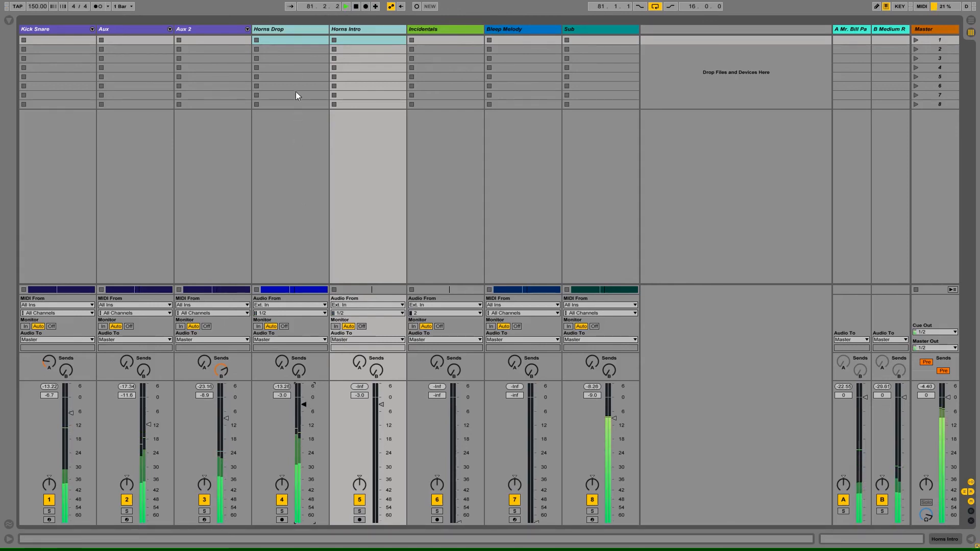
pyautogui.click(296, 29)
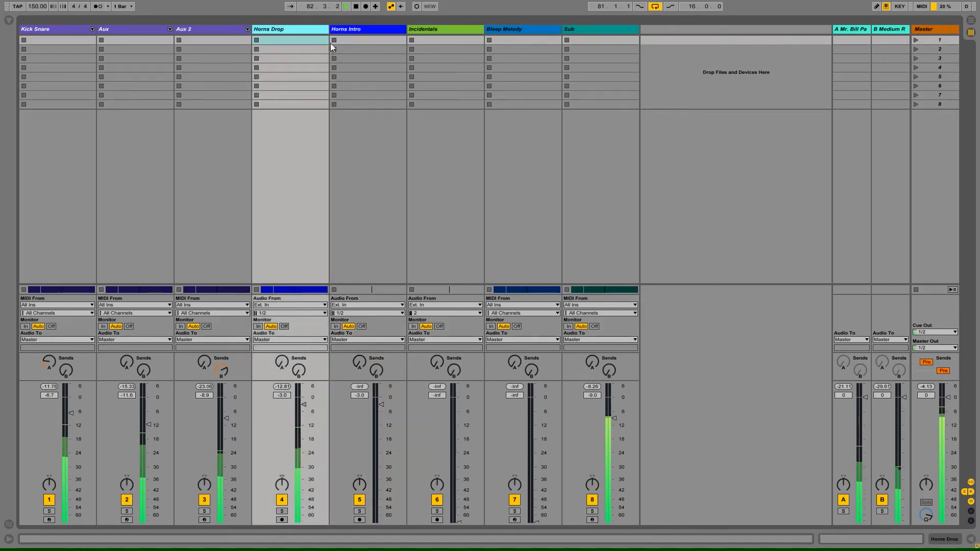
pyautogui.click(365, 31)
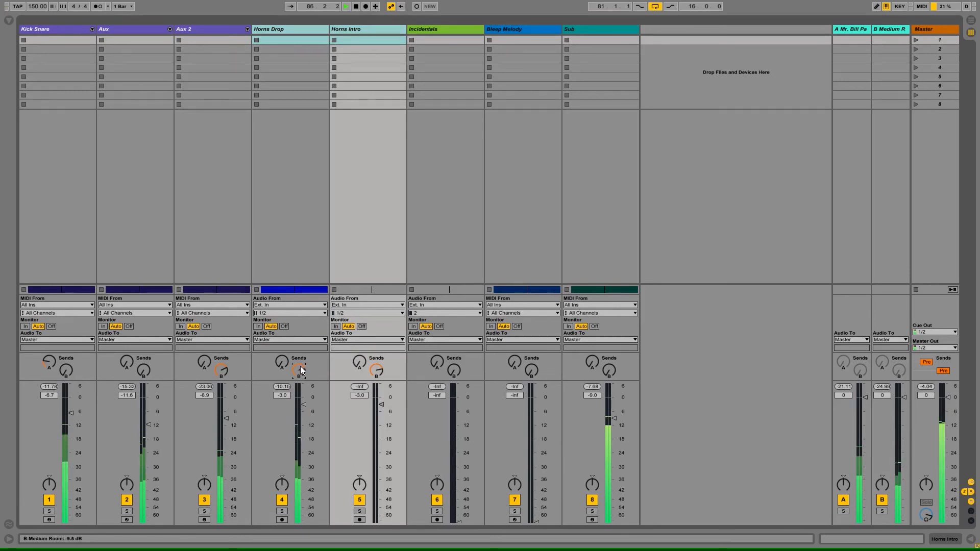
# Step: Bring up the Bleep Melody track against the playing loop and set its volume to -6.0 dB
pyautogui.click(441, 30)
pyautogui.click(525, 29)
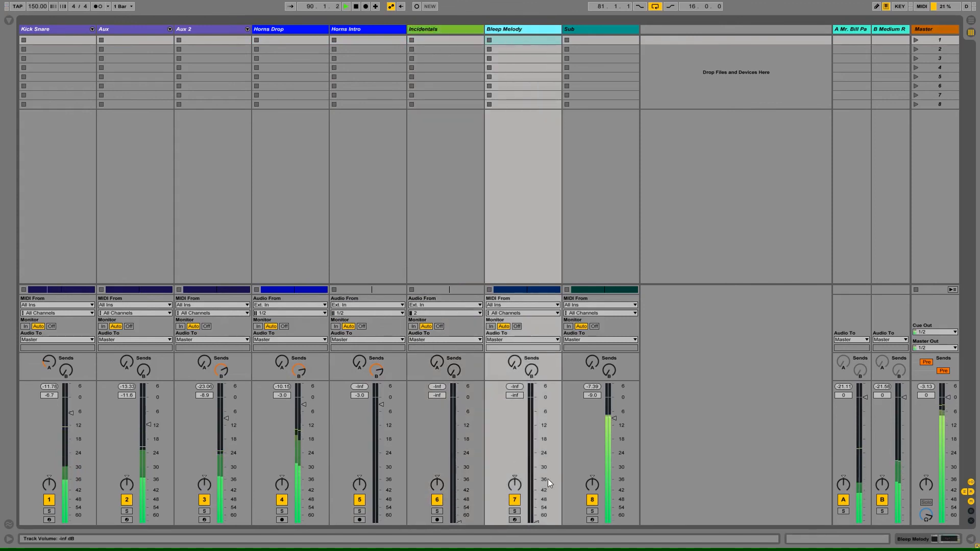
pyautogui.press('space')
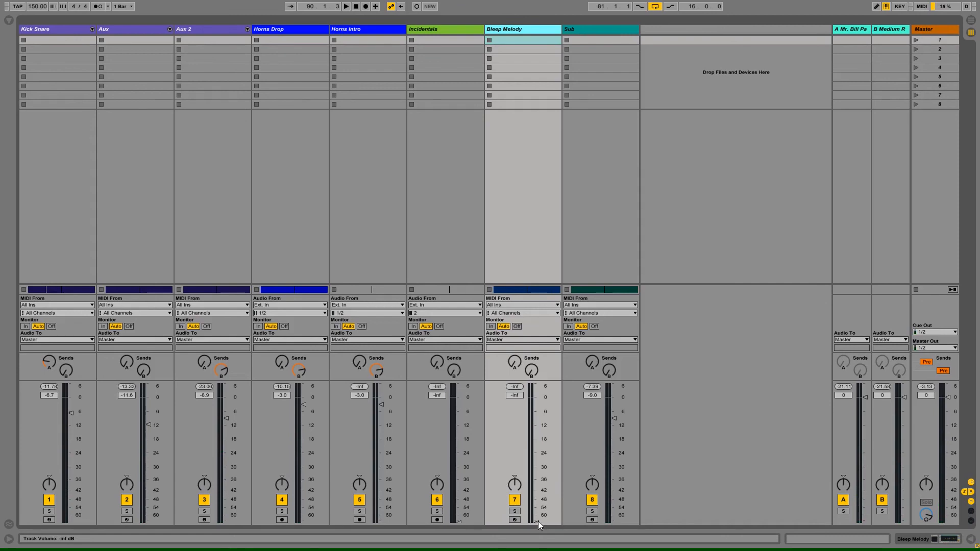
pyautogui.press('space')
pyautogui.moveTo(538, 522); pyautogui.dragTo(537, 409)
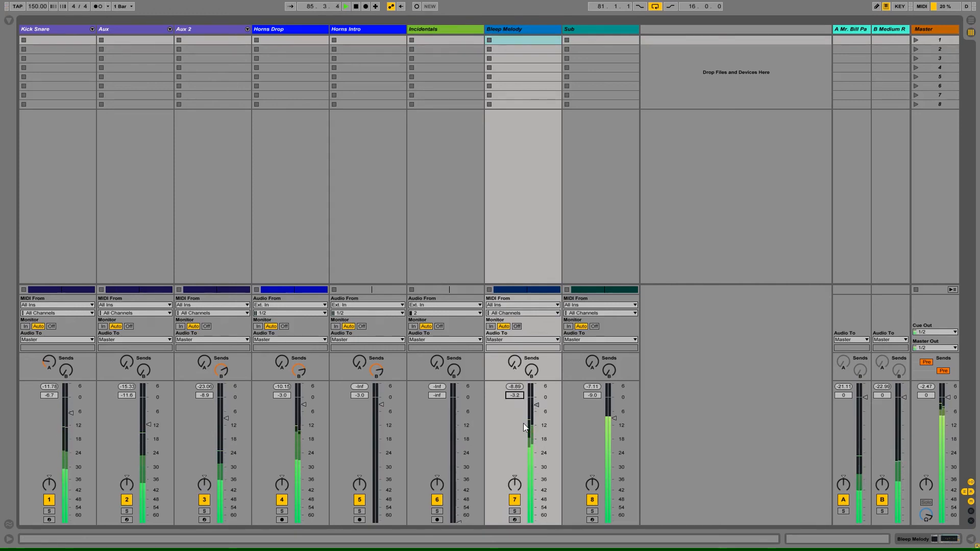
pyautogui.moveTo(536, 405); pyautogui.dragTo(536, 405)
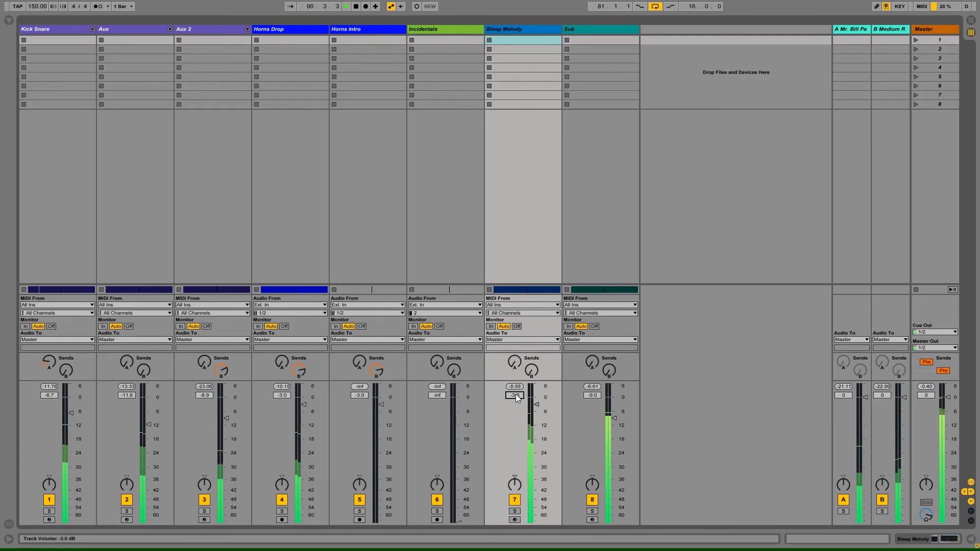
pyautogui.write('-6')
pyautogui.press('Return')
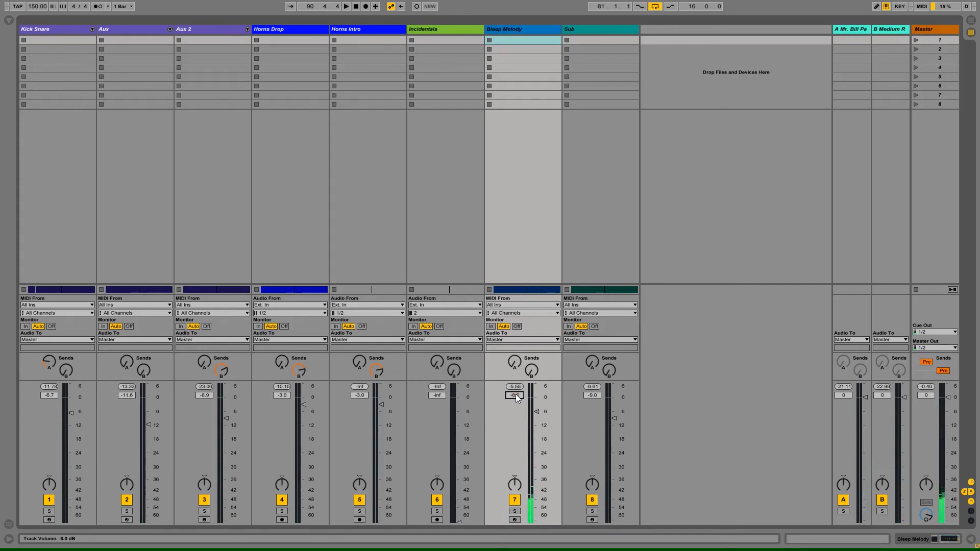
pyautogui.press('space')
pyautogui.click(528, 29)
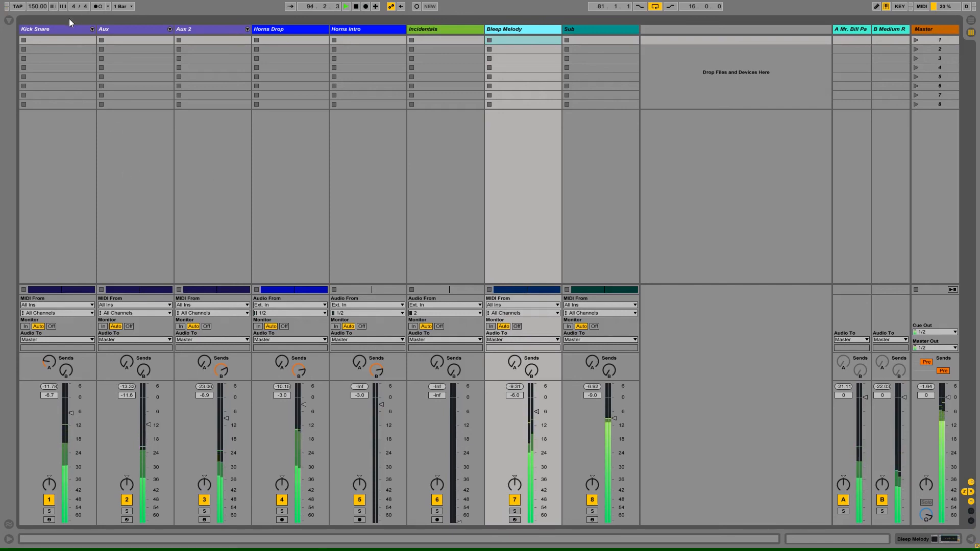
pyautogui.click(92, 29)
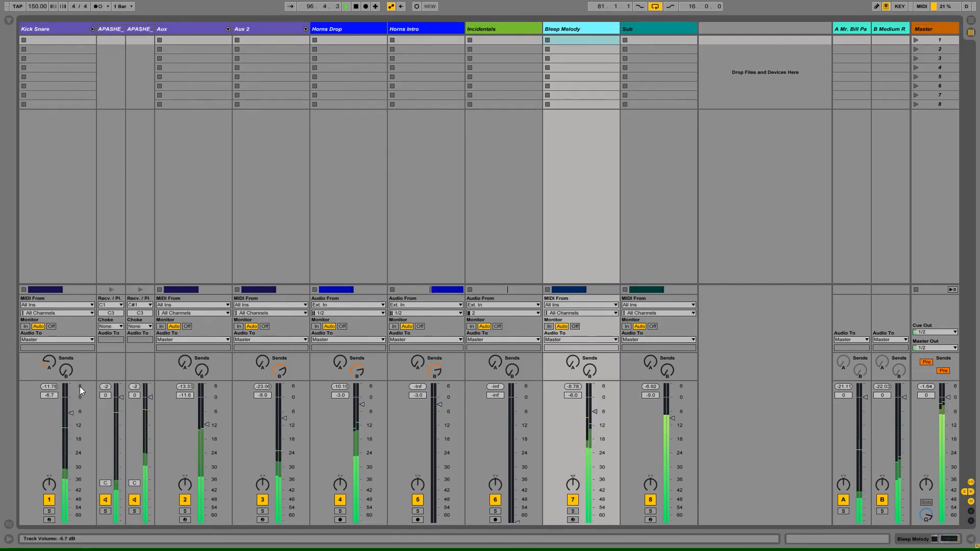
pyautogui.click(137, 30)
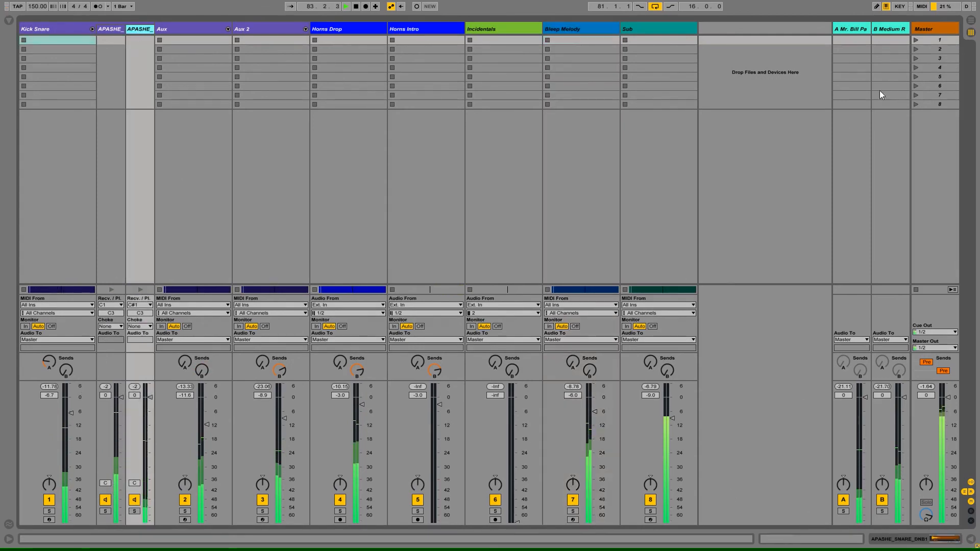
pyautogui.click(92, 29)
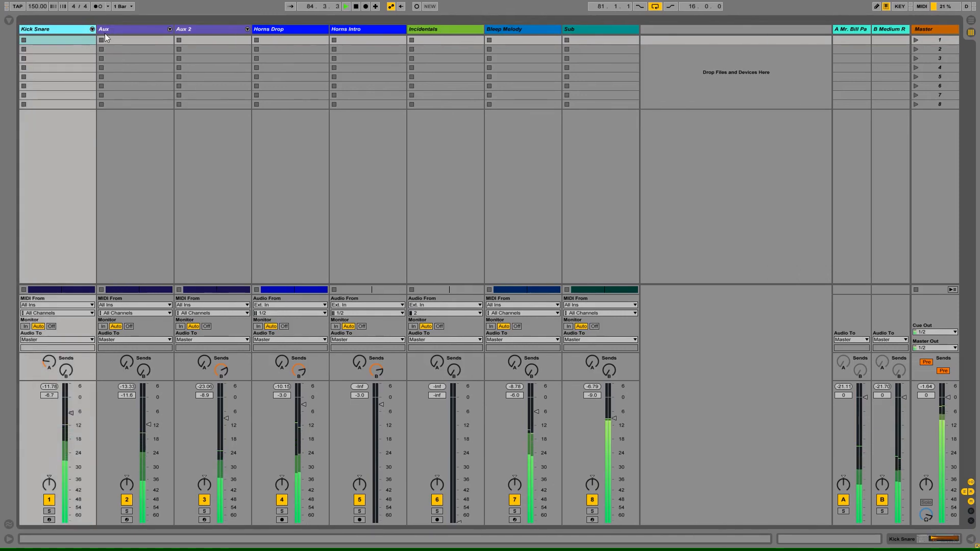
pyautogui.click(585, 31)
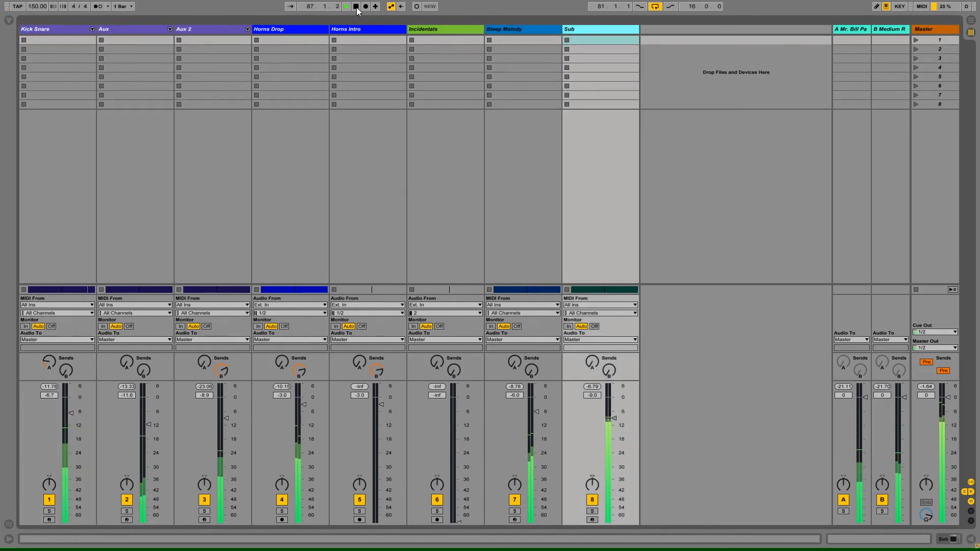
pyautogui.click(63, 26)
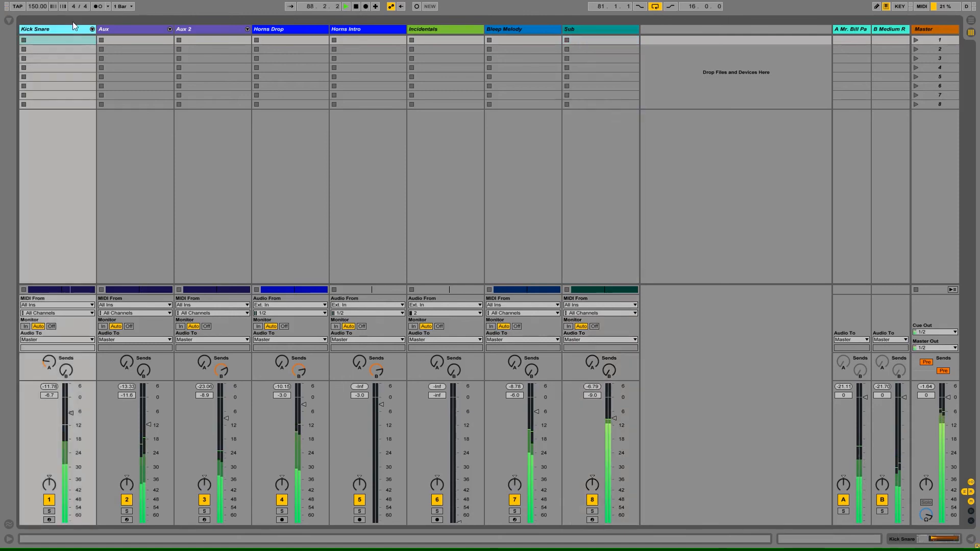
# Step: Expand the Kick Snare drum rack's chains and show the devices of the APASHE_GLITCH_HOP_KICK chain
pyautogui.click(92, 29)
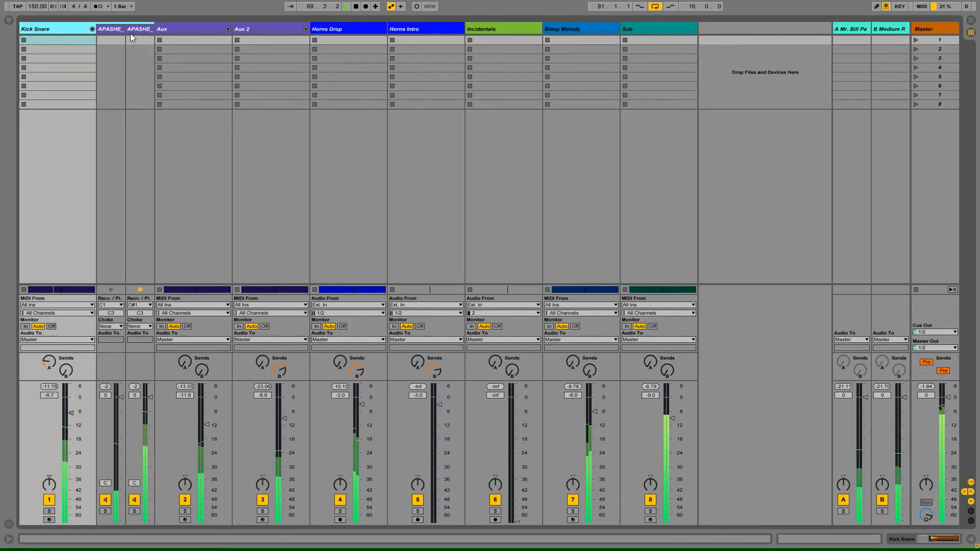
pyautogui.click(136, 28)
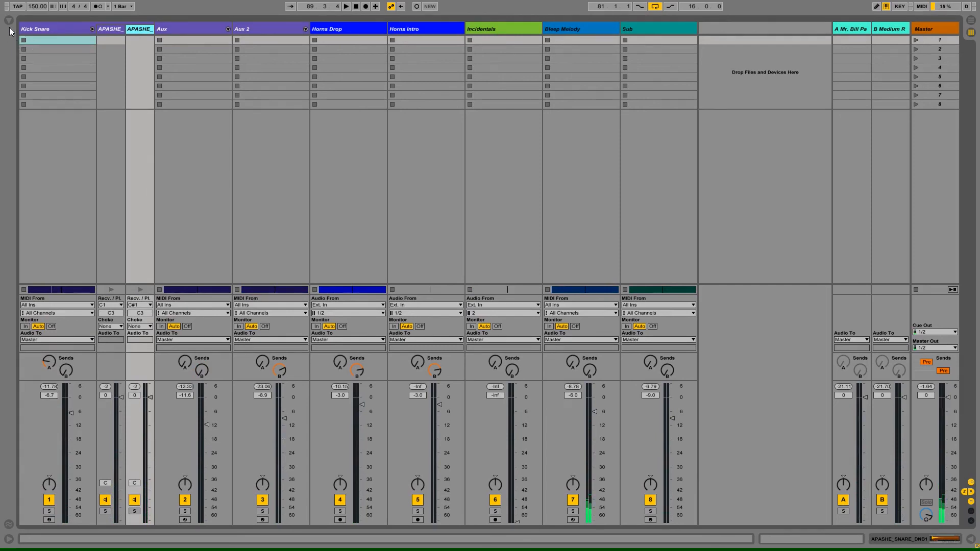
pyautogui.click(117, 29)
pyautogui.click(137, 29)
pyautogui.click(116, 29)
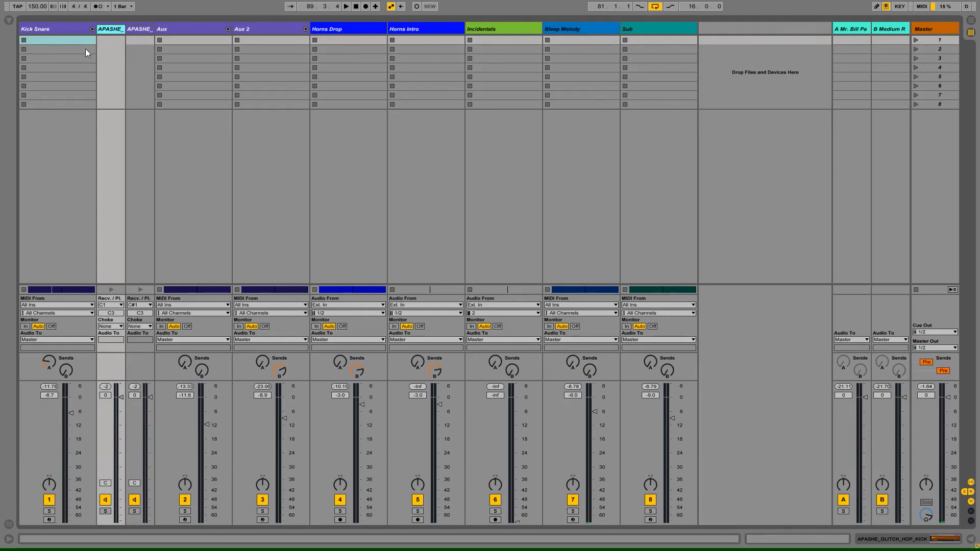
pyautogui.click(878, 539)
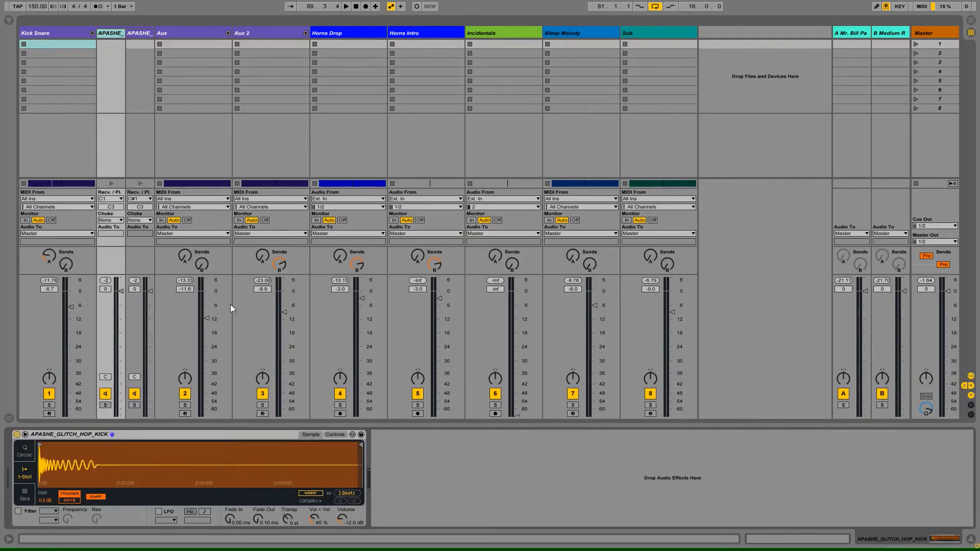
# Step: Add an EQ Eight after the sampler on the kick chain
pyautogui.click(8, 20)
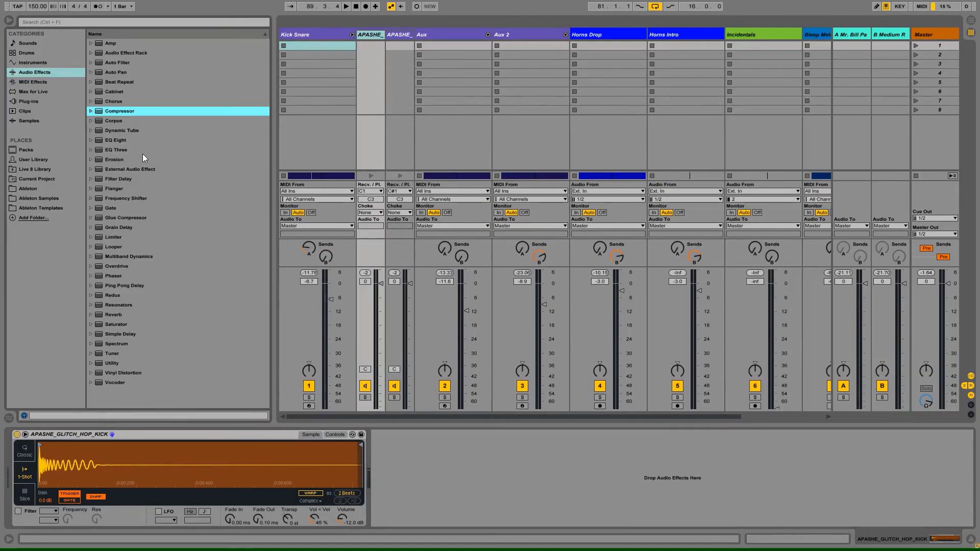
pyautogui.click(129, 142)
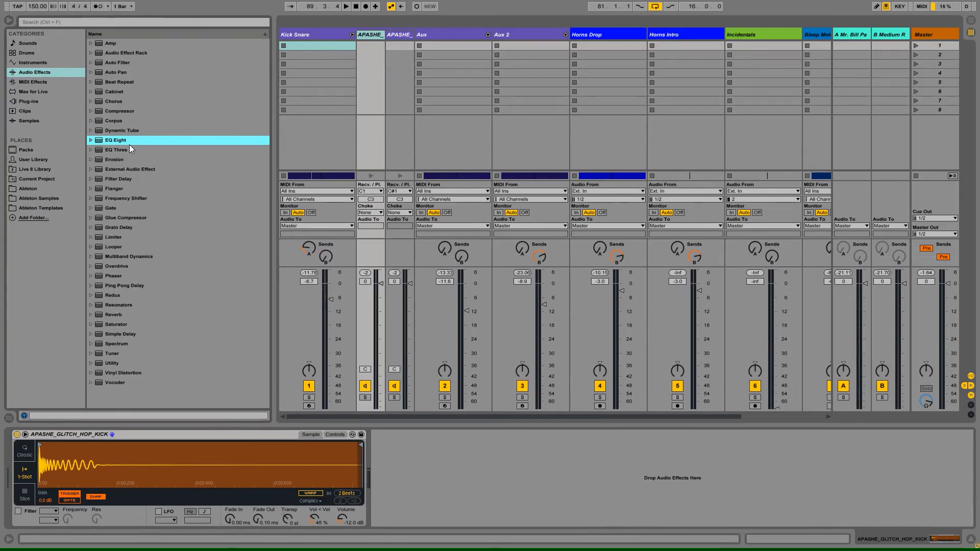
pyautogui.moveTo(121, 143); pyautogui.dragTo(414, 470)
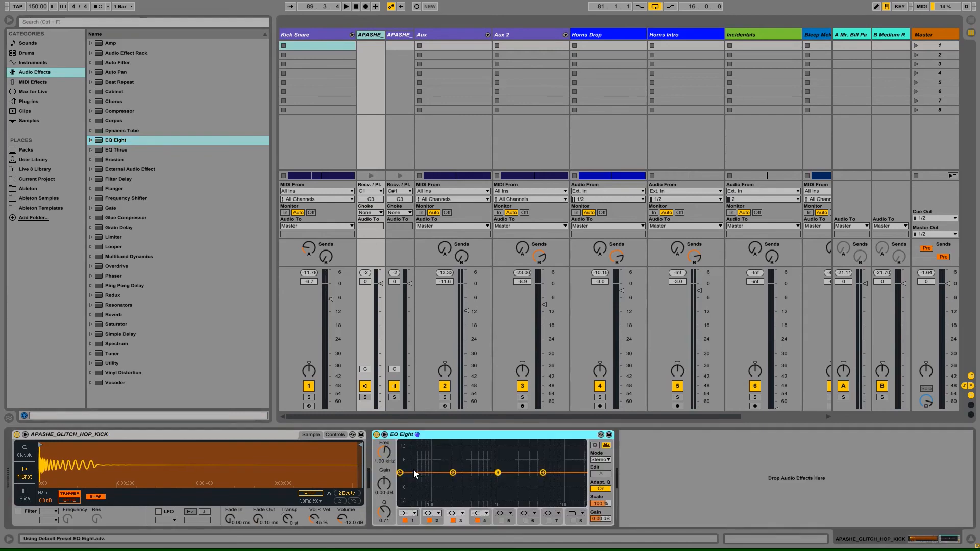
pyautogui.click(391, 34)
pyautogui.click(380, 35)
pyautogui.click(388, 34)
pyautogui.click(382, 34)
pyautogui.click(511, 435)
# Step: Boost band 1 of the kick's EQ Eight by about 4.34 dB at 120 Hz with a Q of 1.19
pyautogui.moveTo(402, 474); pyautogui.dragTo(423, 465)
pyautogui.press('space')
pyautogui.press('space')
pyautogui.doubleClick(385, 462)
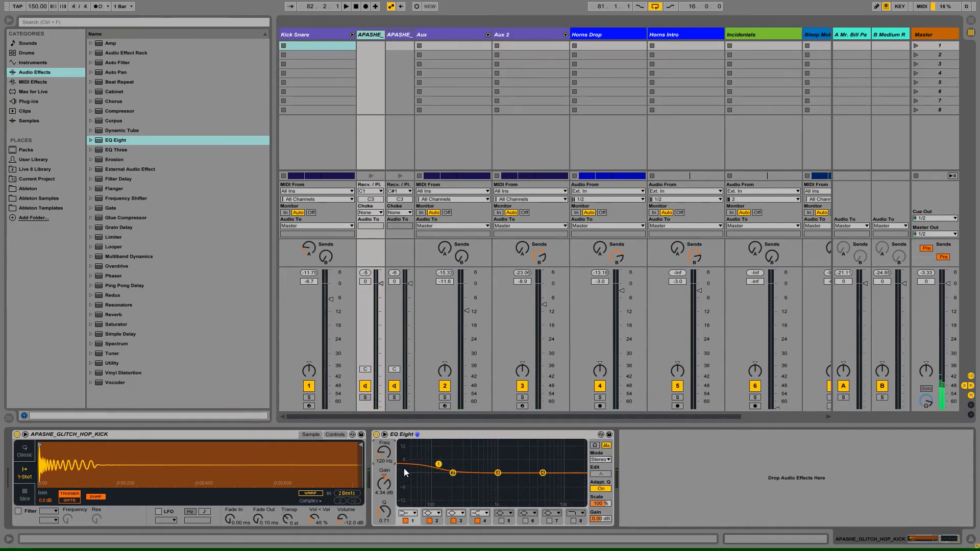
pyautogui.moveTo(388, 452); pyautogui.dragTo(388, 448)
pyautogui.press('space')
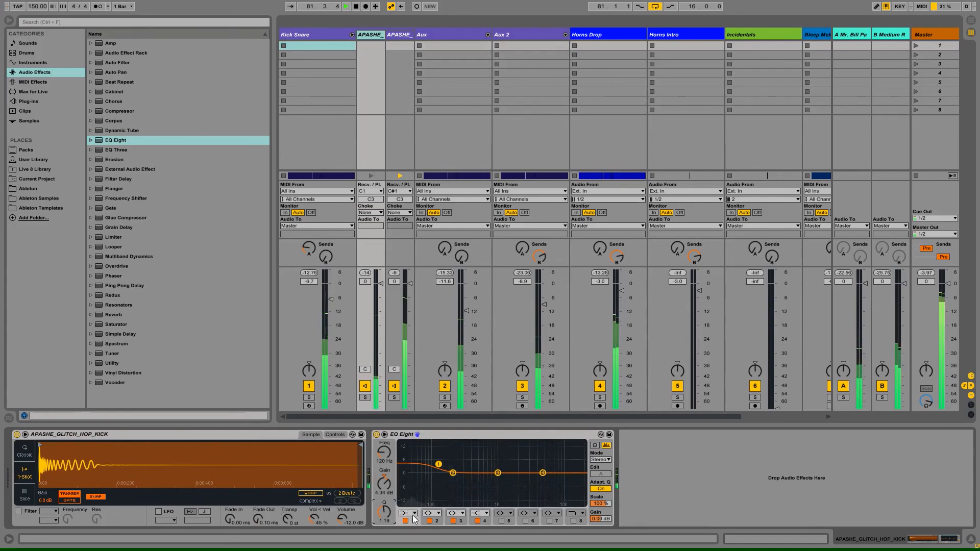
# Step: Boost band 3 of the kick's EQ Eight by about 3.10 dB at 1.50 kHz and replay the loop
pyautogui.click(498, 473)
pyautogui.press('space')
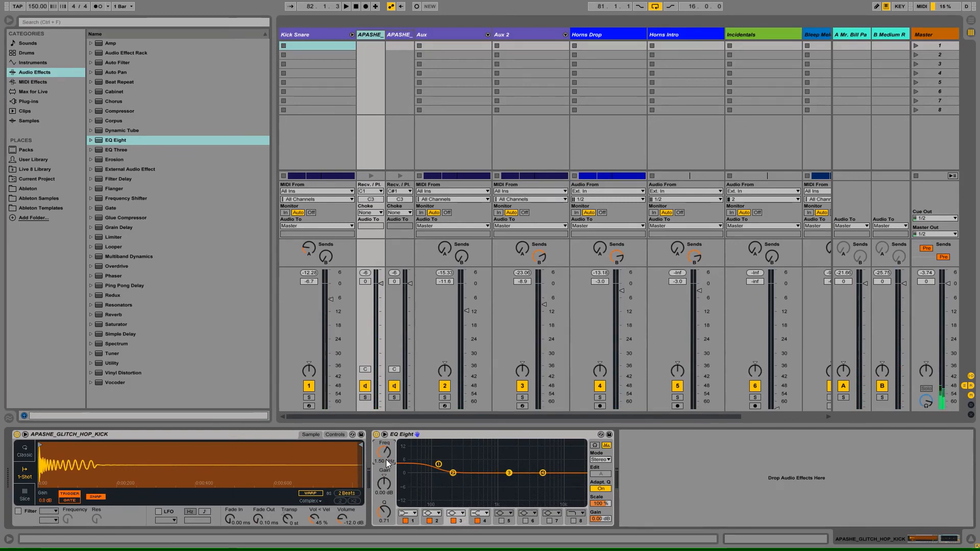
pyautogui.moveTo(385, 492); pyautogui.dragTo(389, 491)
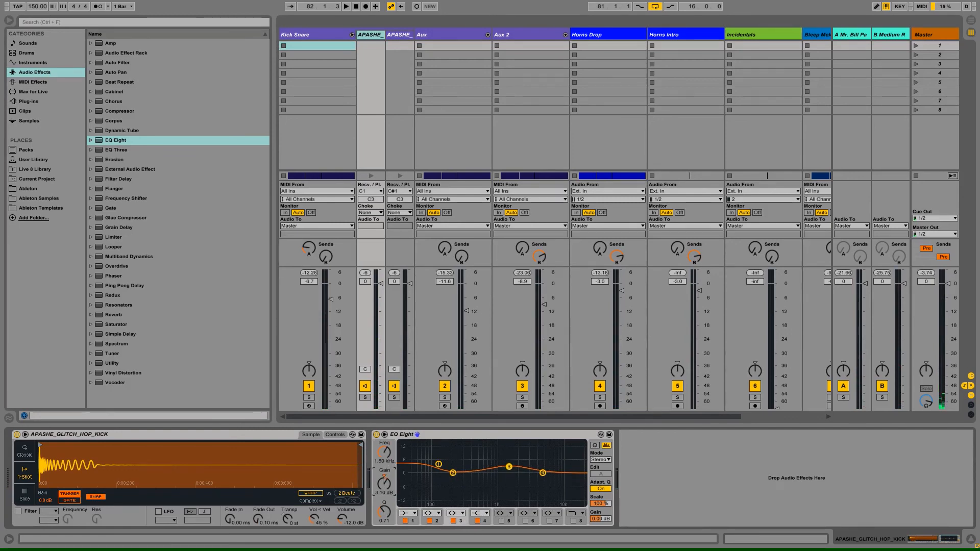
pyautogui.press('space')
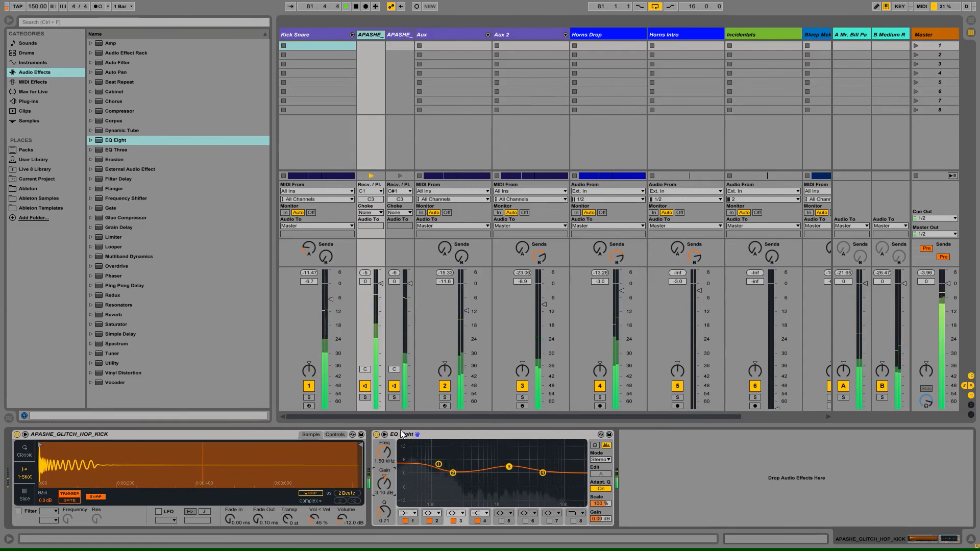
# Step: Add an EQ Eight to the APASHE_SNARE_DNB1 chain
pyautogui.click(390, 392)
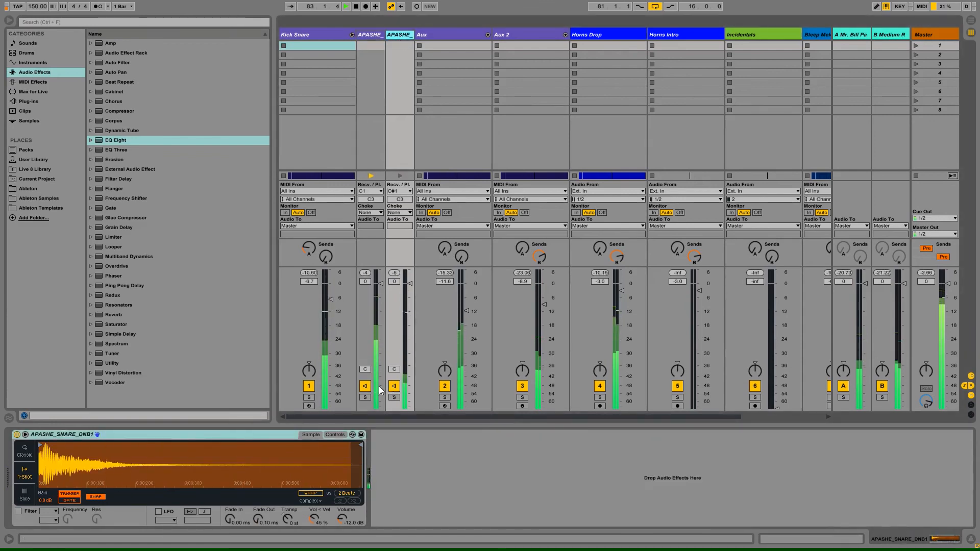
pyautogui.doubleClick(136, 141)
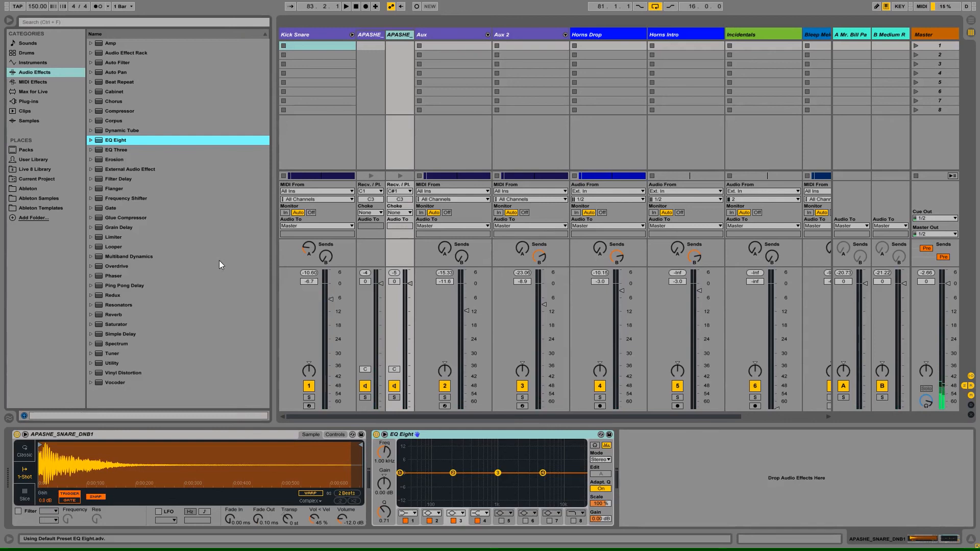
pyautogui.click(446, 437)
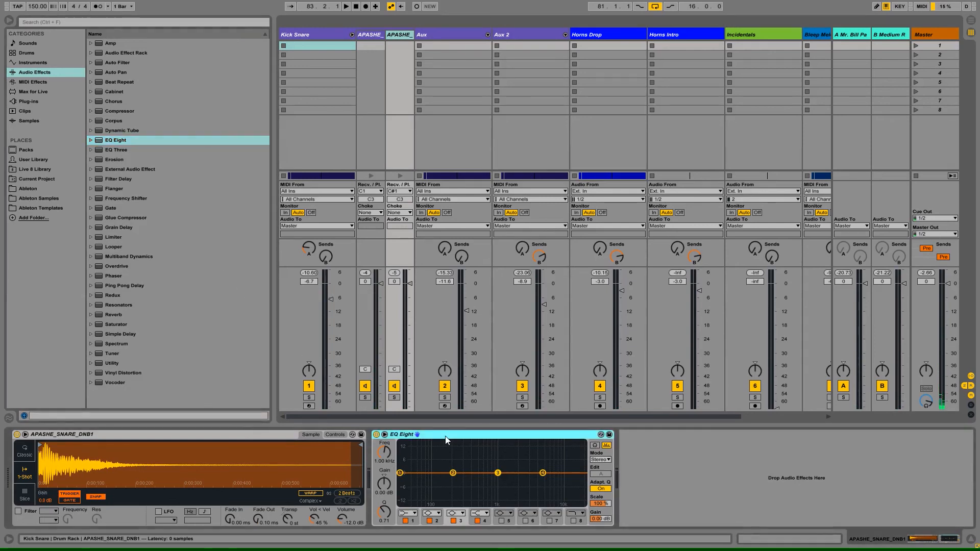
pyautogui.hotkey('ctrl', 'z')
# Step: Make band 1 of the snare's EQ Eight a bell at 120 Hz with about 4.29 dB gain and a Q of 2.03
pyautogui.click(400, 473)
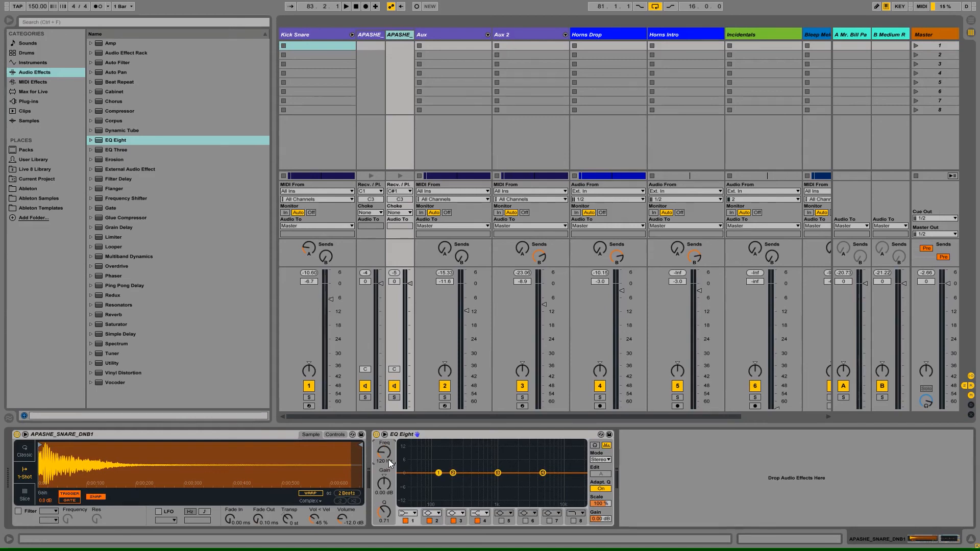
pyautogui.click(408, 514)
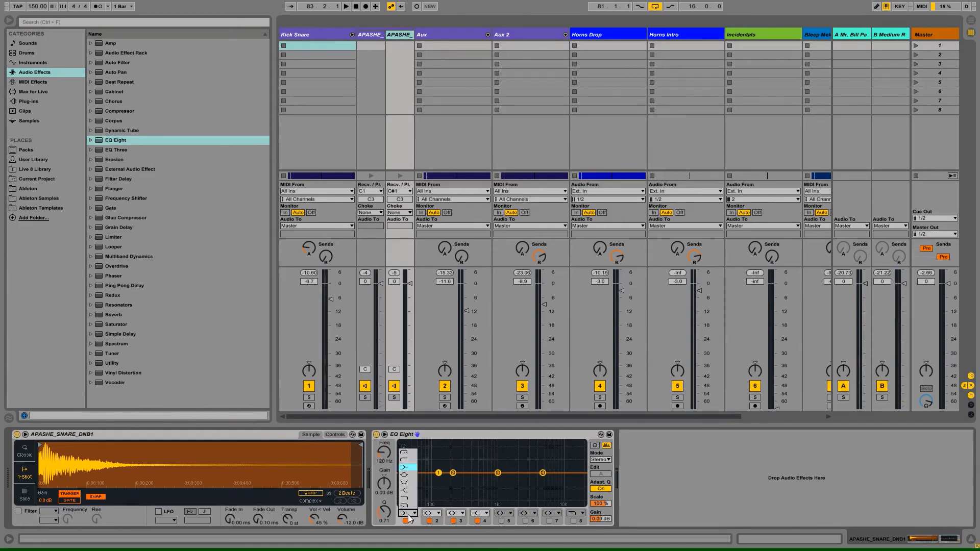
pyautogui.click(406, 475)
pyautogui.moveTo(439, 473); pyautogui.dragTo(438, 465)
pyautogui.moveTo(387, 512); pyautogui.dragTo(387, 503)
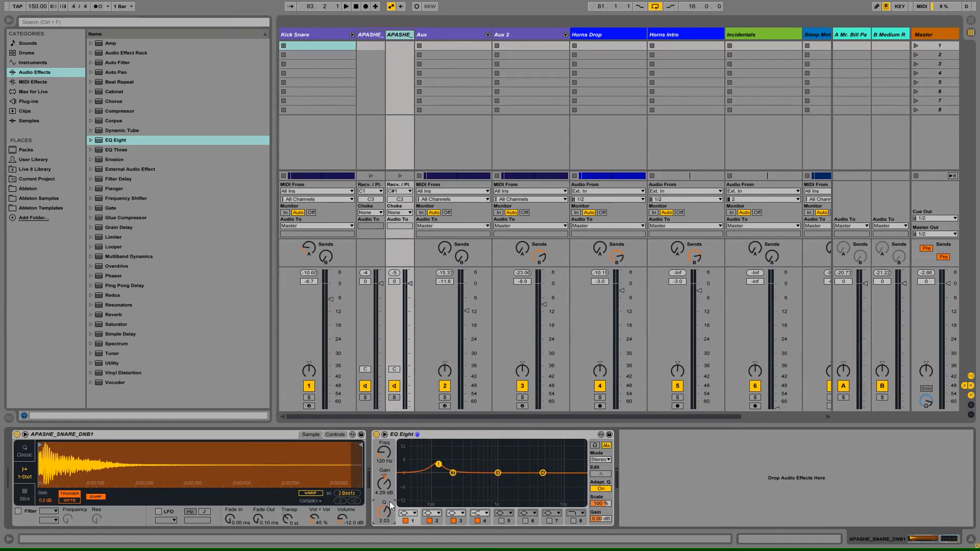
# Step: Boost band 3 of the snare's EQ Eight by about 3.10 dB at 1.00 kHz with a Q of 1.34
pyautogui.click(498, 475)
pyautogui.write('1000')
pyautogui.press('Return')
pyautogui.moveTo(387, 482); pyautogui.dragTo(387, 472)
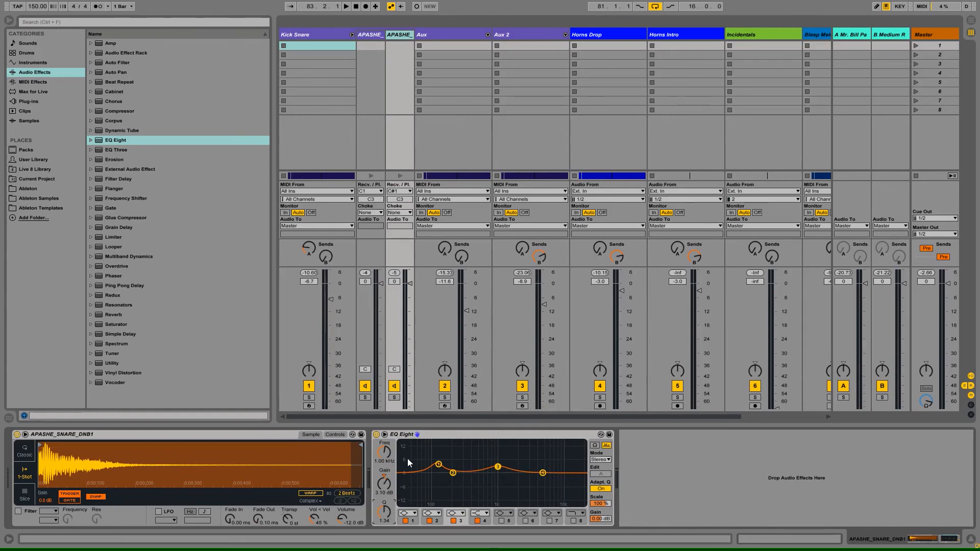
# Step: Compare the snare with its EQ Eight bypassed and active while the loop plays
pyautogui.press('space')
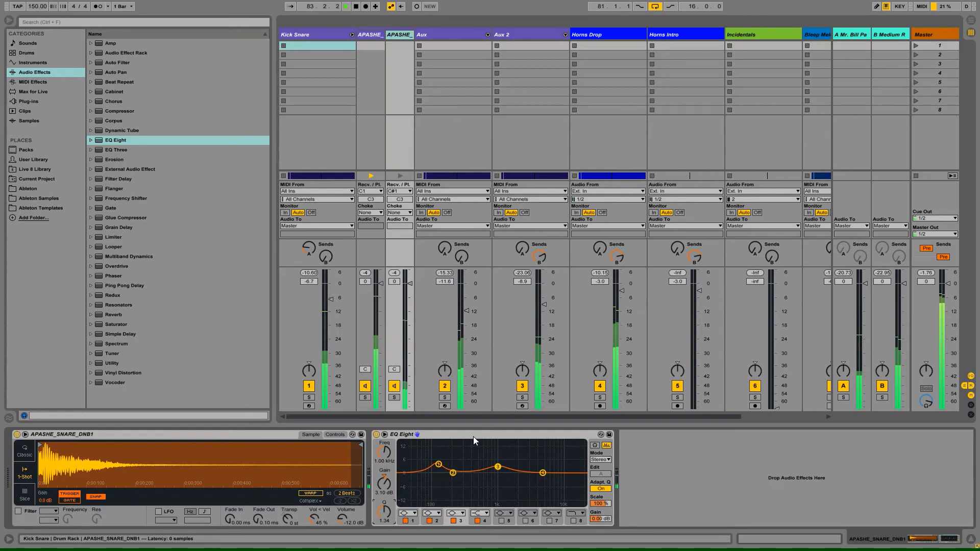
pyautogui.click(376, 435)
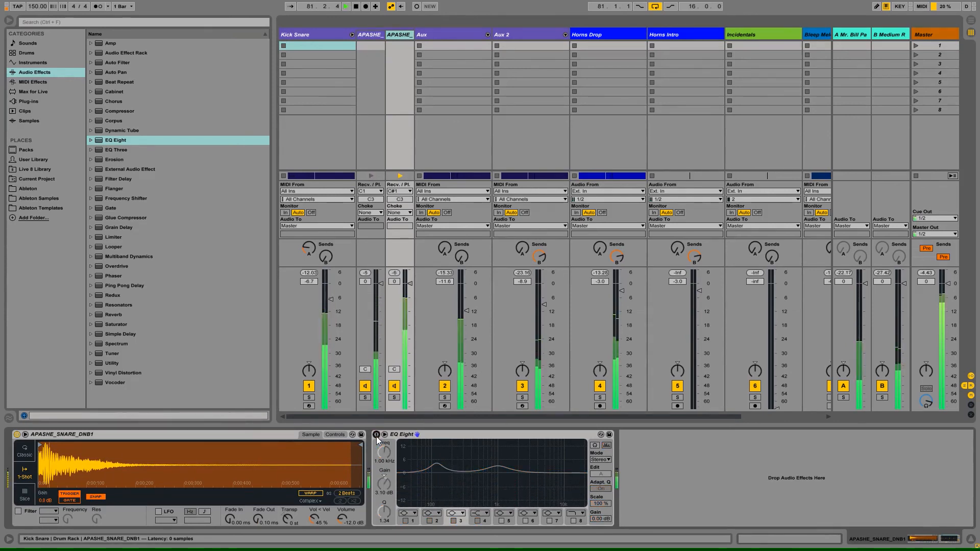
pyautogui.click(376, 435)
pyautogui.click(377, 435)
pyautogui.click(376, 435)
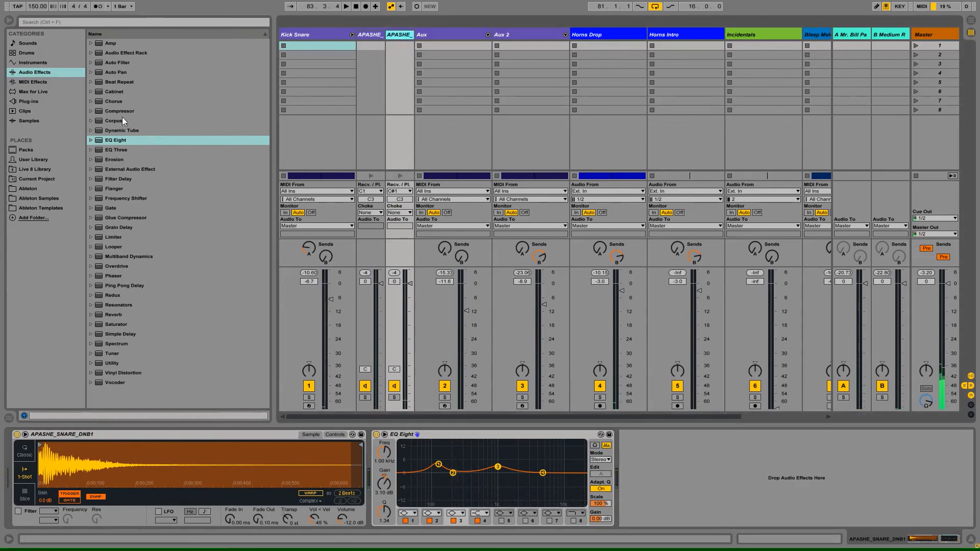
# Step: Add the Drums Room reverb preset after the EQ Eight on the APASHE_SNARE_DNB1 chain
pyautogui.click(57, 64)
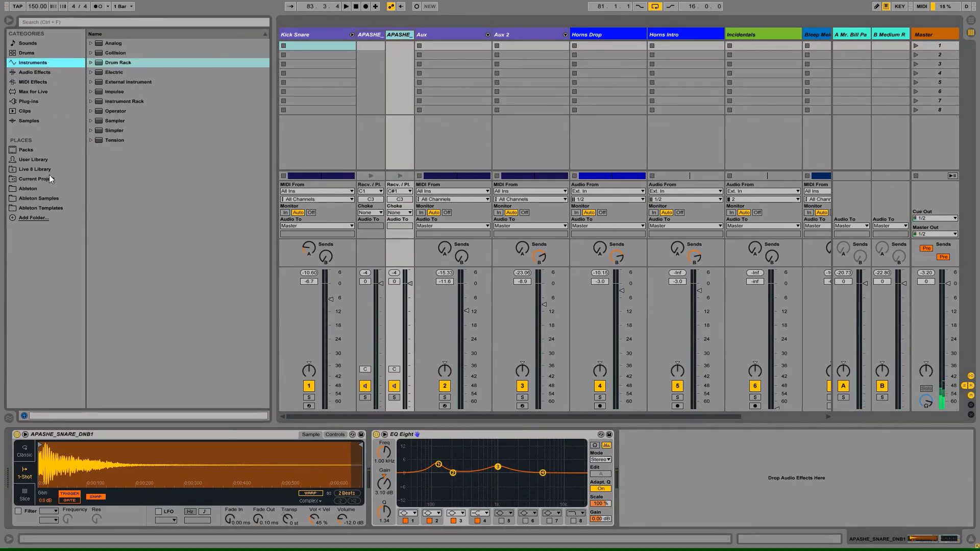
pyautogui.click(35, 73)
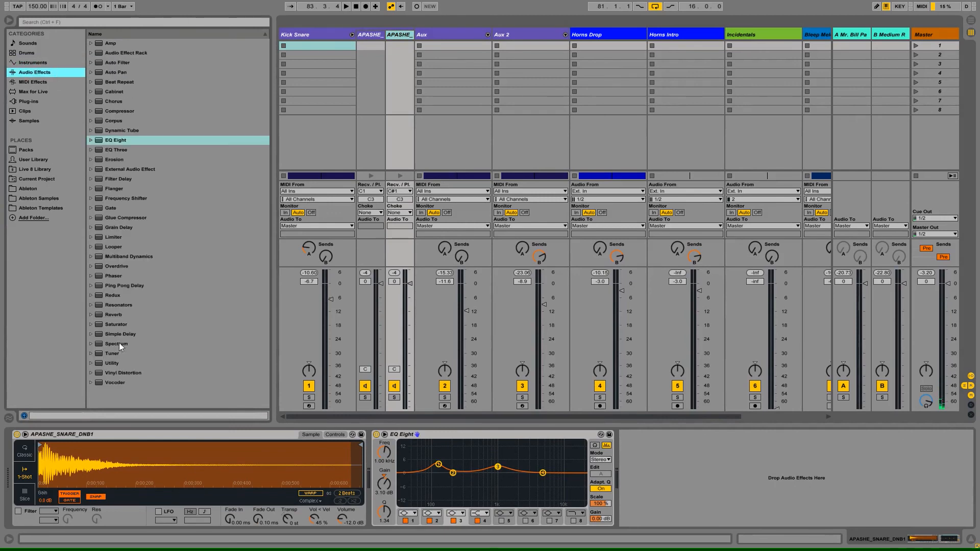
pyautogui.click(92, 316)
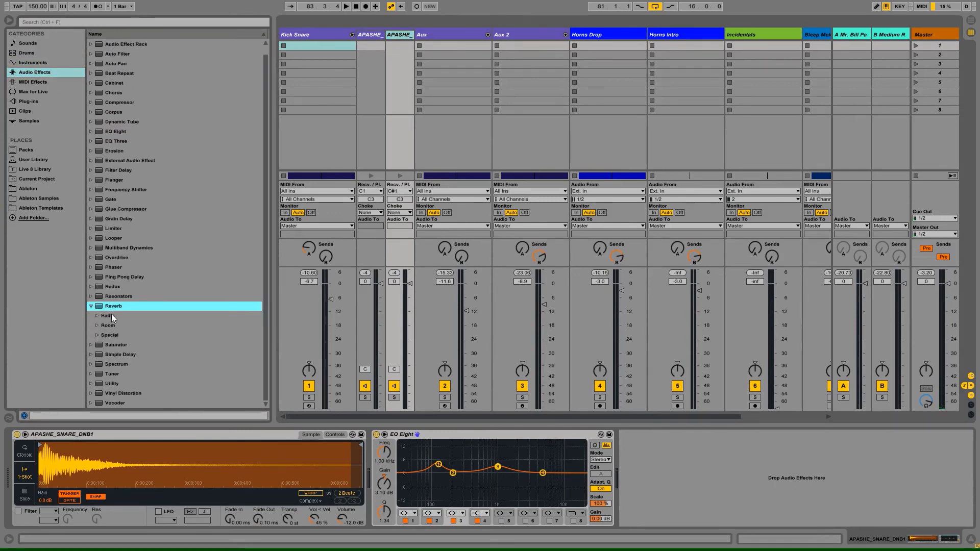
pyautogui.click(98, 326)
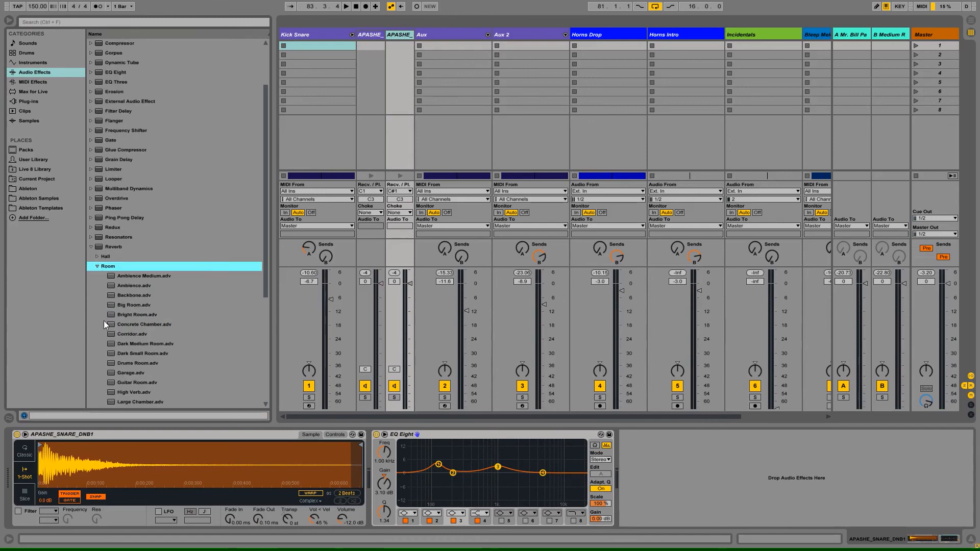
pyautogui.moveTo(137, 314); pyautogui.dragTo(853, 519)
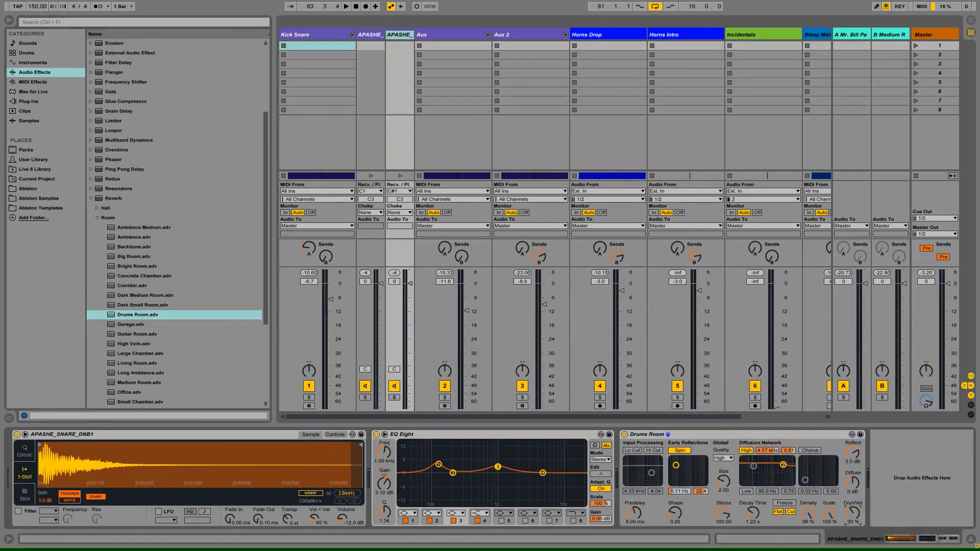
# Step: Solo the snare chain during playback and set the Drums Room reverb's Dry/Wet to 23%
pyautogui.press('space')
pyautogui.moveTo(853, 513); pyautogui.dragTo(853, 517)
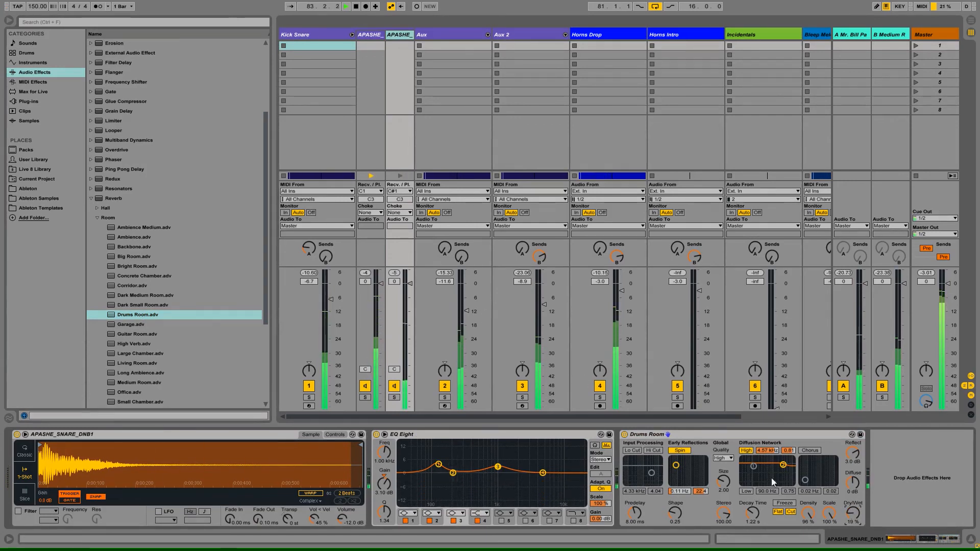
pyautogui.click(395, 397)
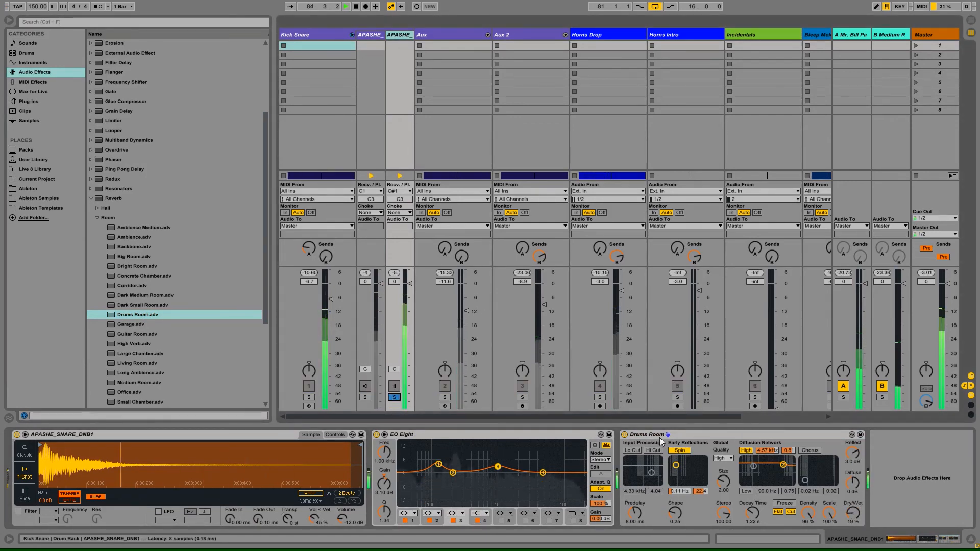
pyautogui.moveTo(853, 523); pyautogui.dragTo(853, 533)
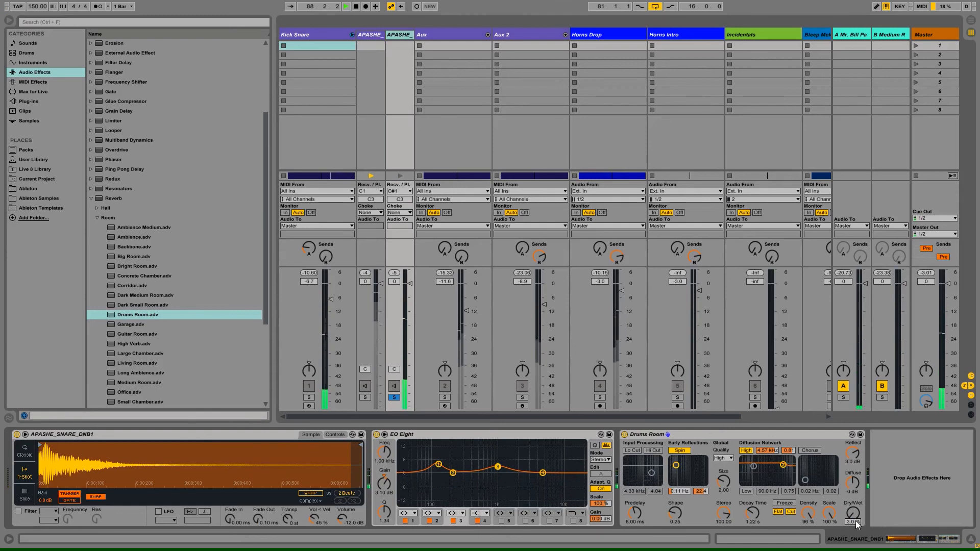
pyautogui.moveTo(855, 521); pyautogui.dragTo(855, 510)
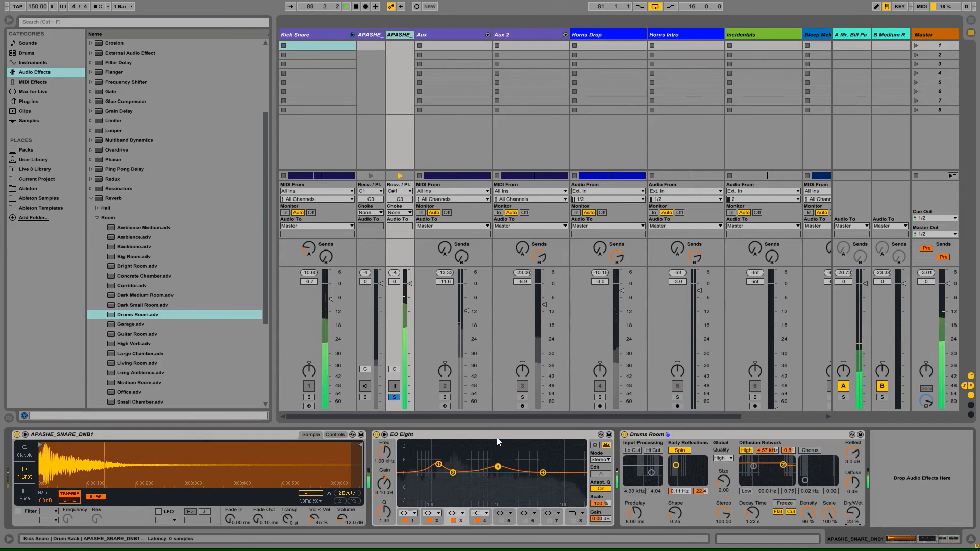
# Step: Boost band 4 of the snare's EQ Eight by about 4.83 dB at 5.69 kHz and fold both snare effects
pyautogui.moveTo(543, 473); pyautogui.dragTo(547, 463)
pyautogui.press('space')
pyautogui.click(448, 437)
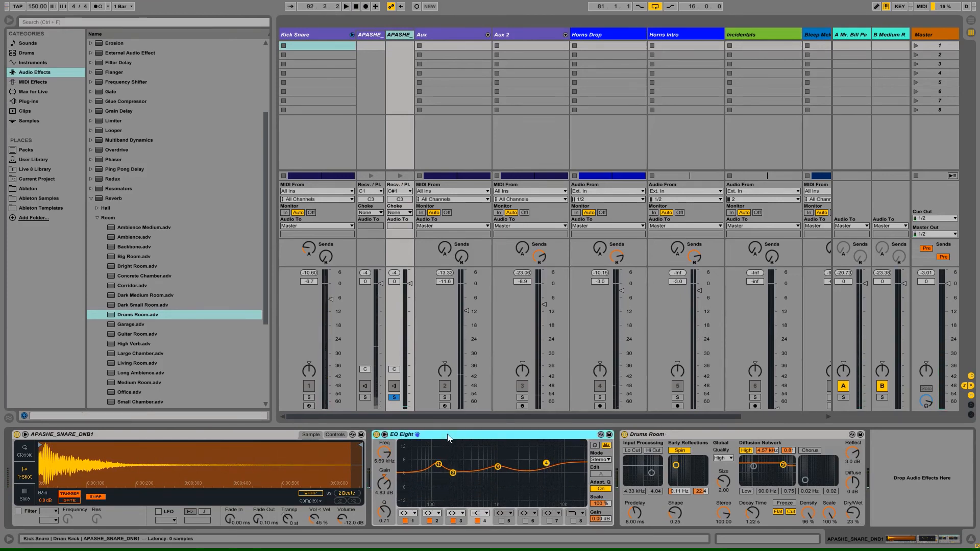
pyautogui.doubleClick(448, 436)
pyautogui.doubleClick(452, 434)
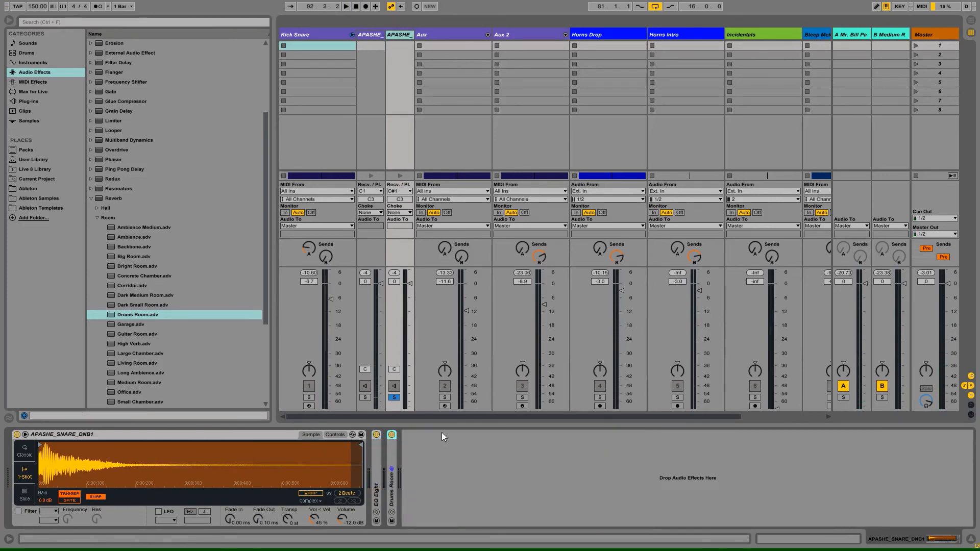
# Step: Unsolo the snare chain and play the full loop, inspecting the Sub track's contents in the arrangement
pyautogui.click(399, 396)
pyautogui.press('space')
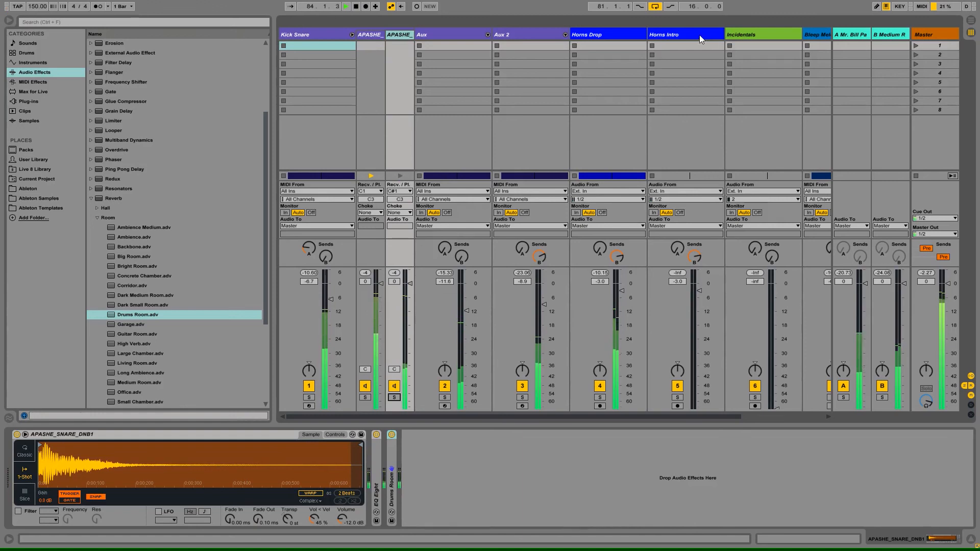
pyautogui.click(972, 22)
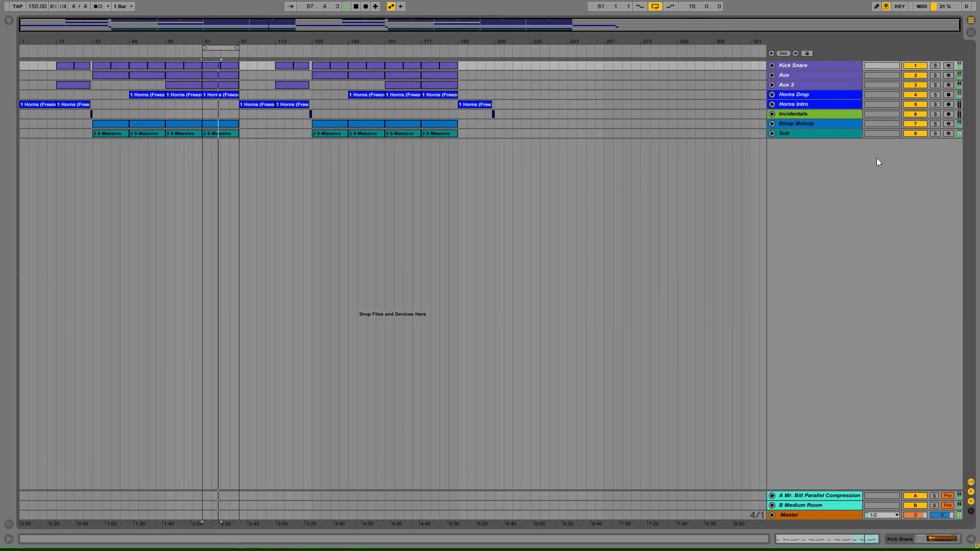
pyautogui.click(773, 133)
pyautogui.scroll(-1, 918, 142)
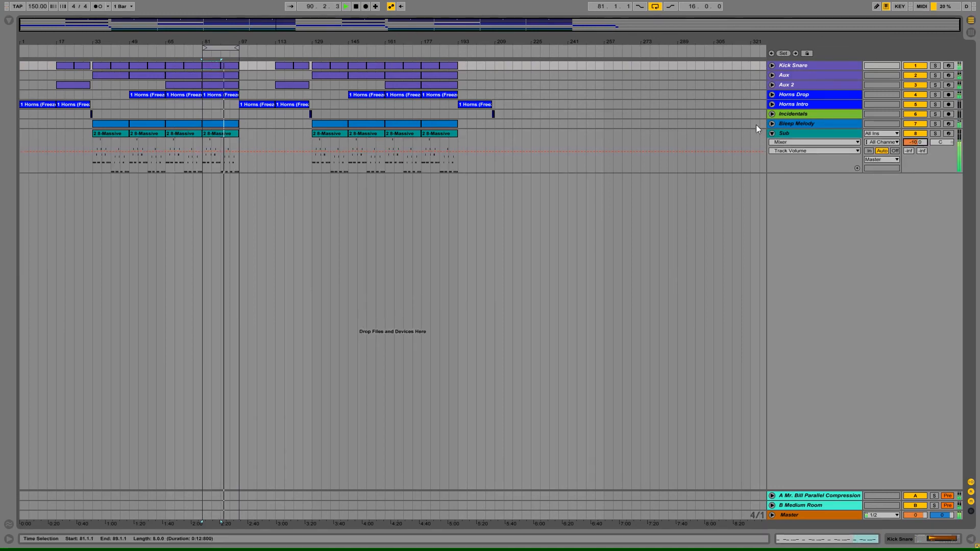
pyautogui.click(772, 133)
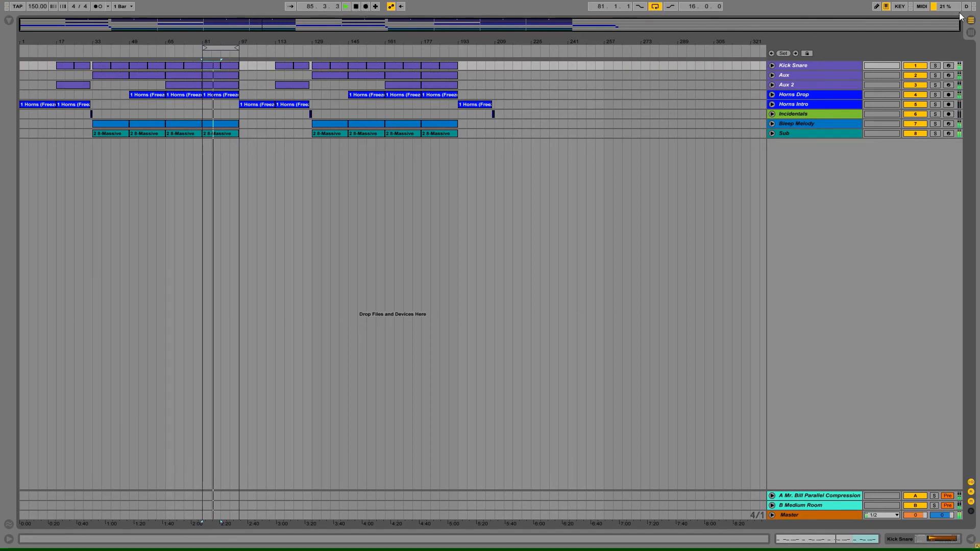
# Step: Show the Session mixer with the browser and device view hidden, and stop playback
pyautogui.click(972, 33)
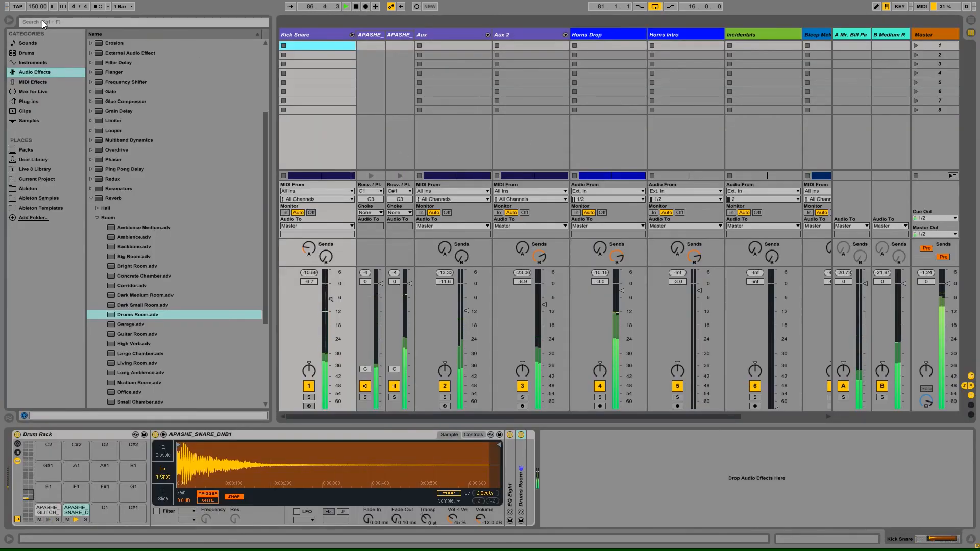
pyautogui.click(8, 20)
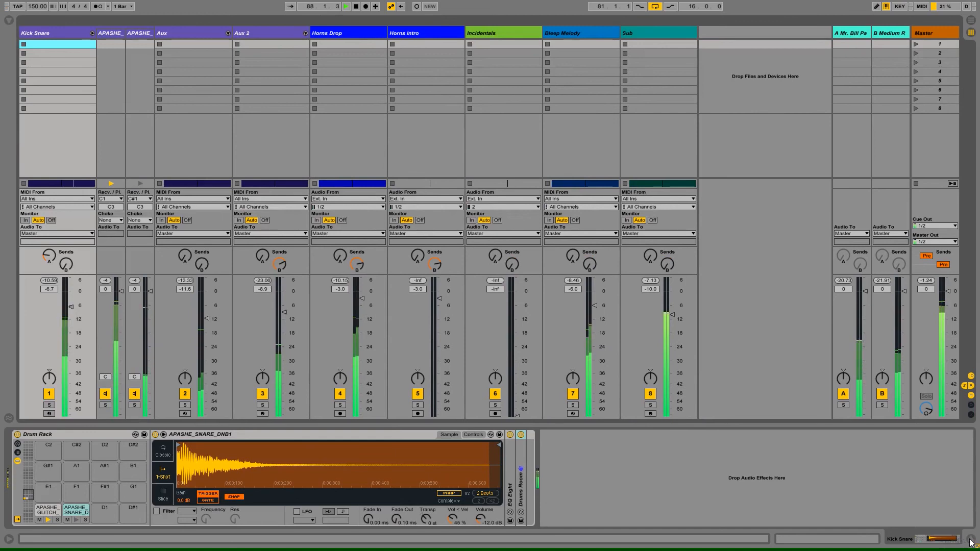
pyautogui.hotkey('ctrl', 'alt', 'l')
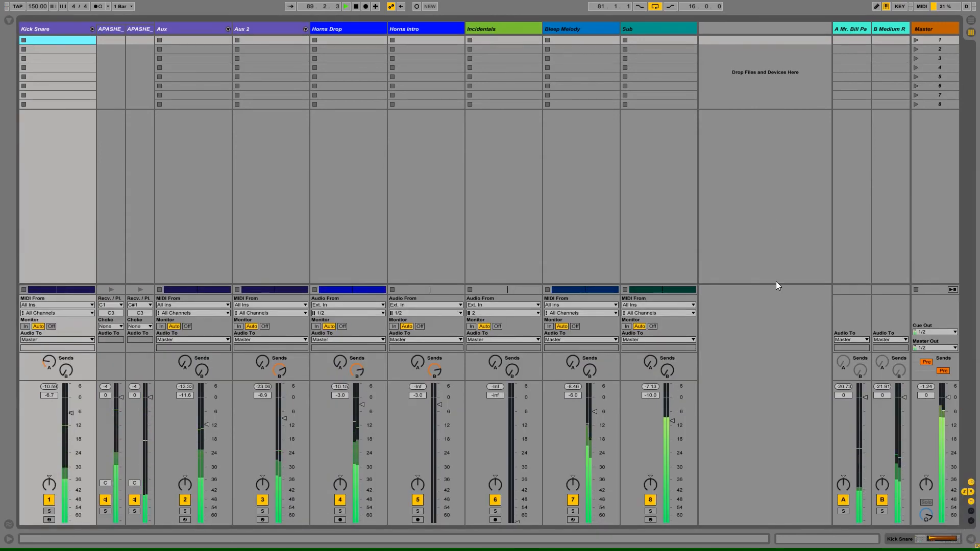
pyautogui.press('space')
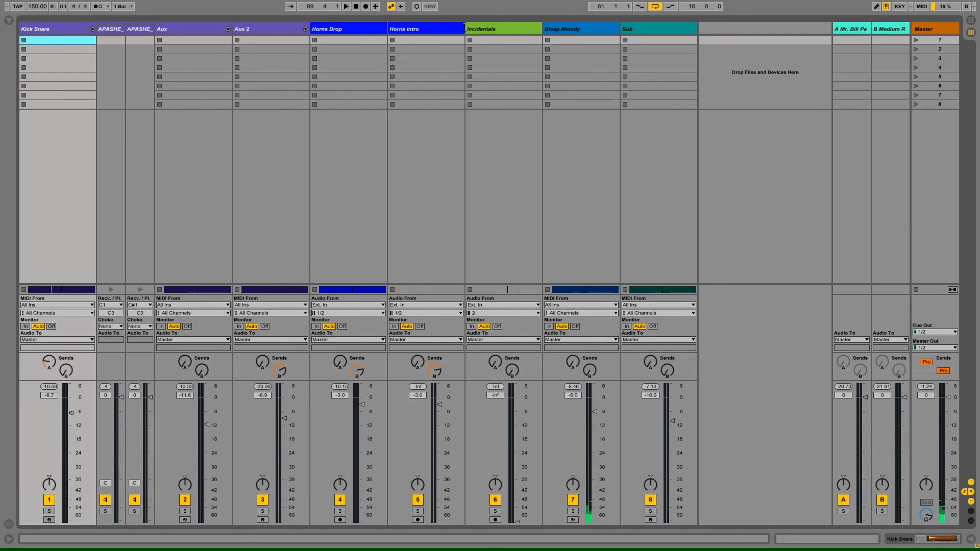
# Step: Set the Bleep Melody track's volume to -7.0 dB
pyautogui.click(482, 33)
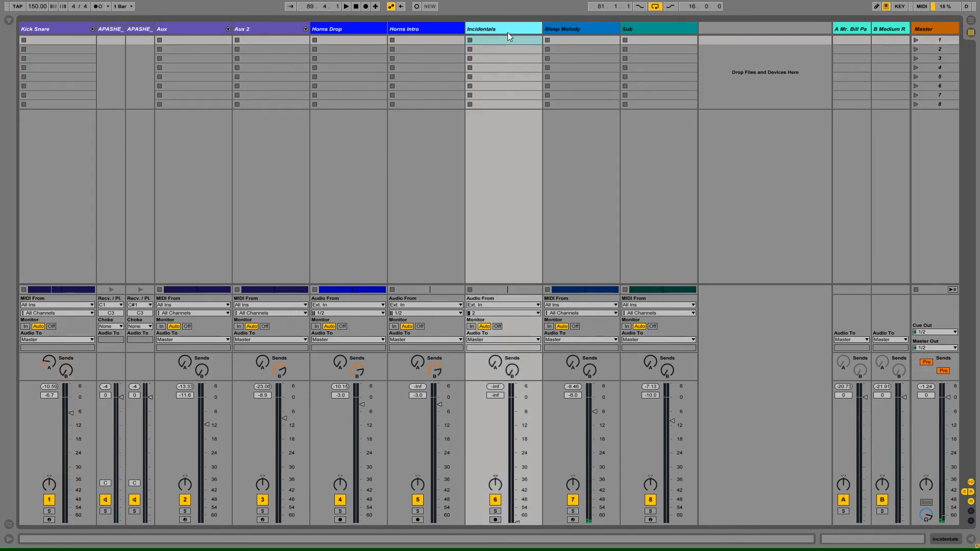
pyautogui.click(627, 29)
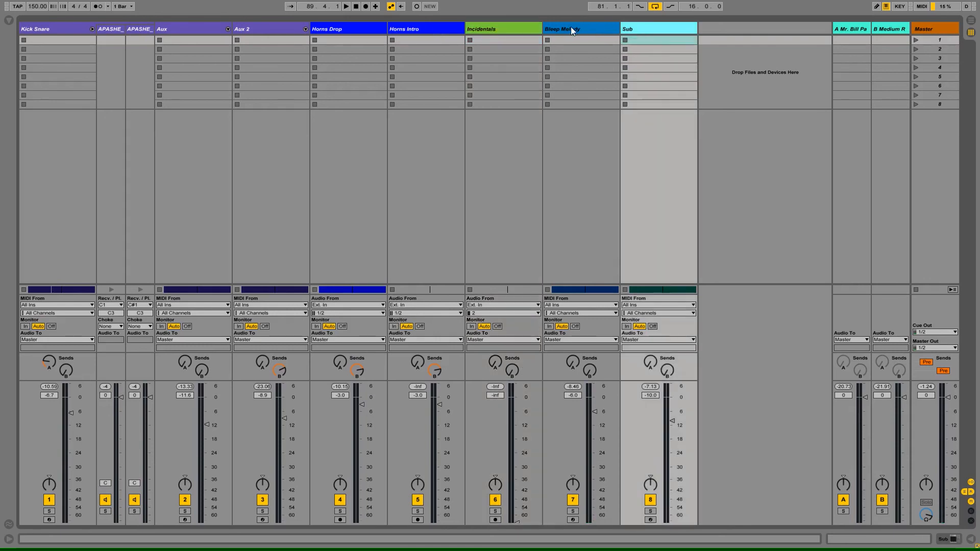
pyautogui.click(583, 29)
pyautogui.click(573, 395)
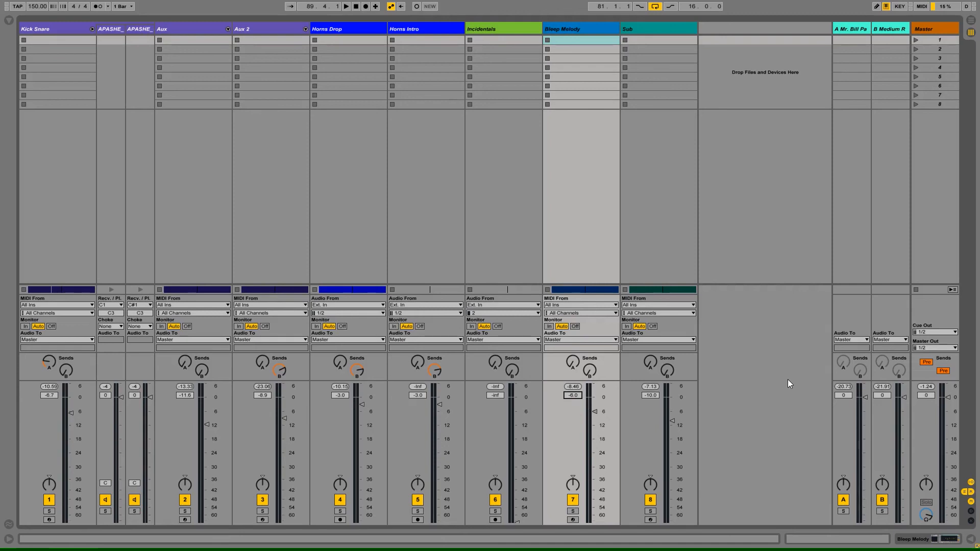
pyautogui.click(588, 29)
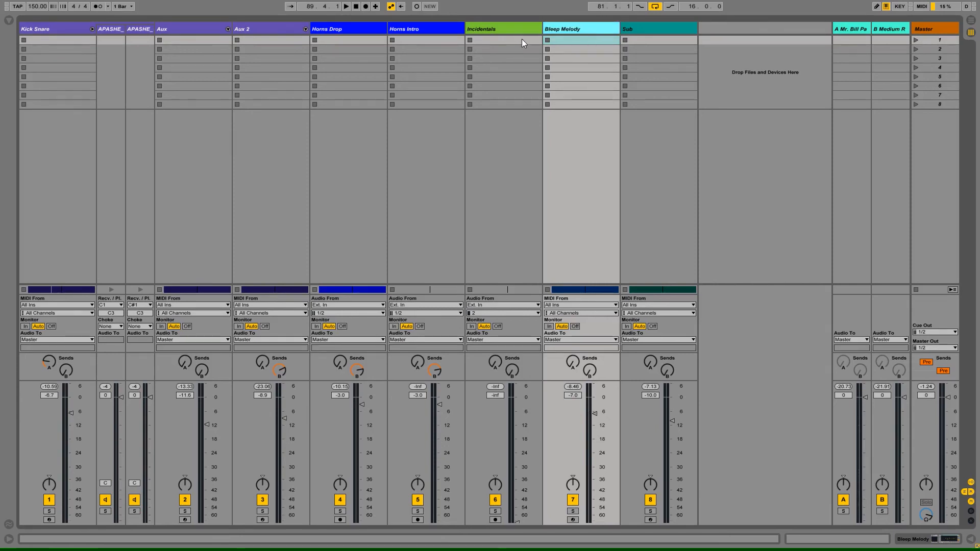
# Step: Lower all eight tracks' volumes together by 2 dB and play the loop to check the master level
pyautogui.hotkey('ctrl', 'a')
pyautogui.click(339, 396)
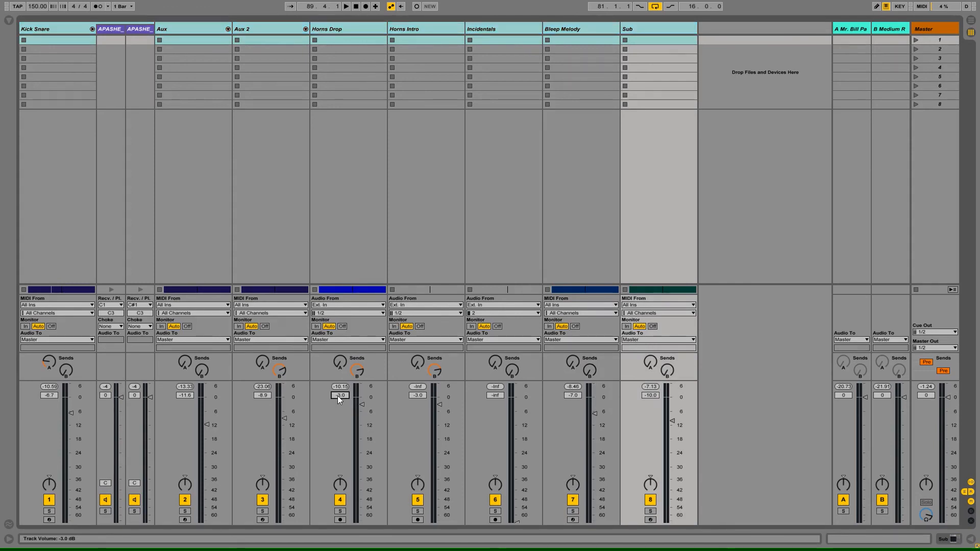
pyautogui.press('Down')
pyautogui.press('Down')
pyautogui.press('space')
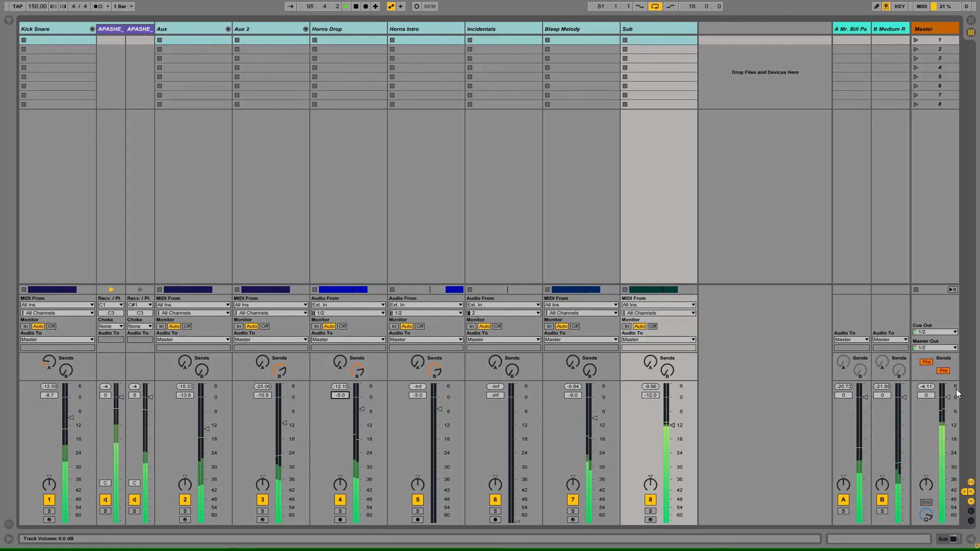
pyautogui.press('space')
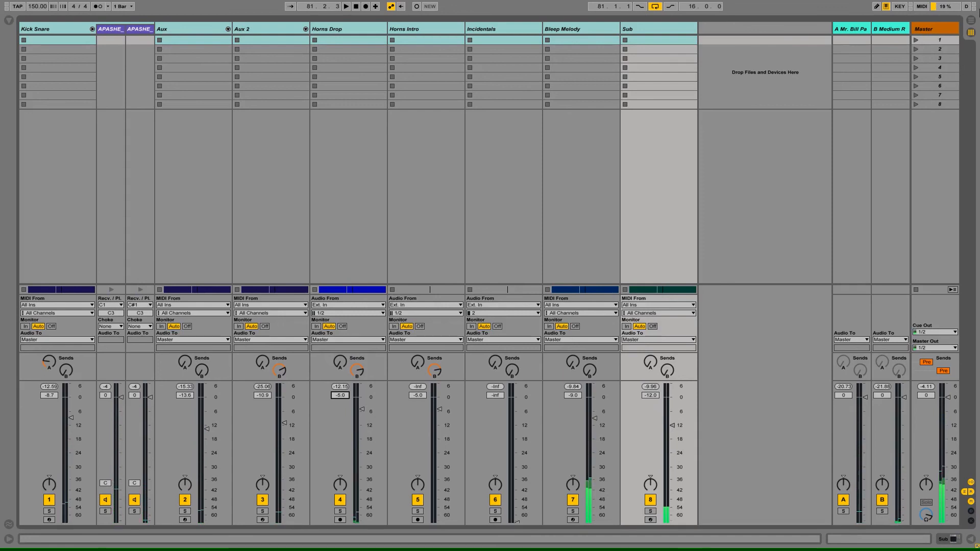
# Step: Unfold the Incidentals track at its bar 32 clip in the arrangement and set its input channel to 7/8
pyautogui.press('Tab')
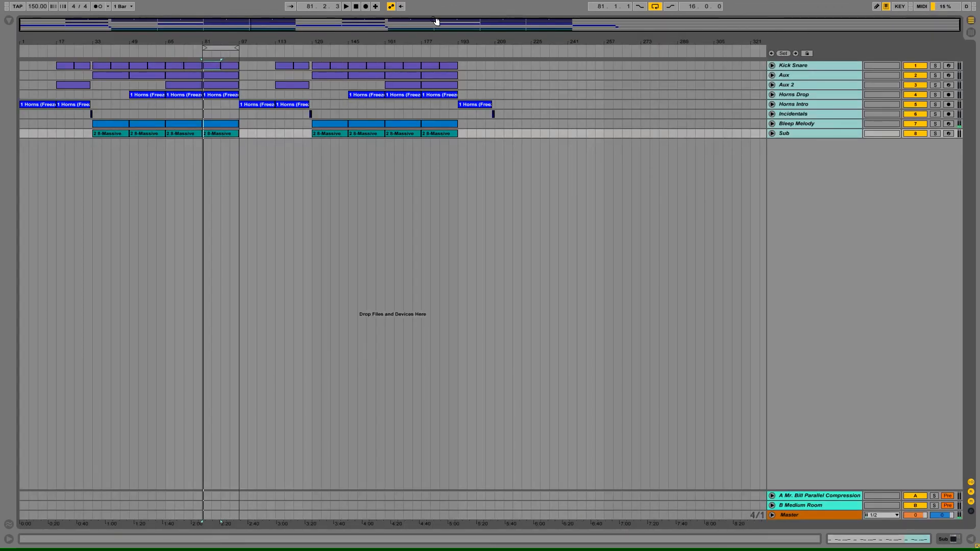
pyautogui.moveTo(94, 28); pyautogui.dragTo(96, 76)
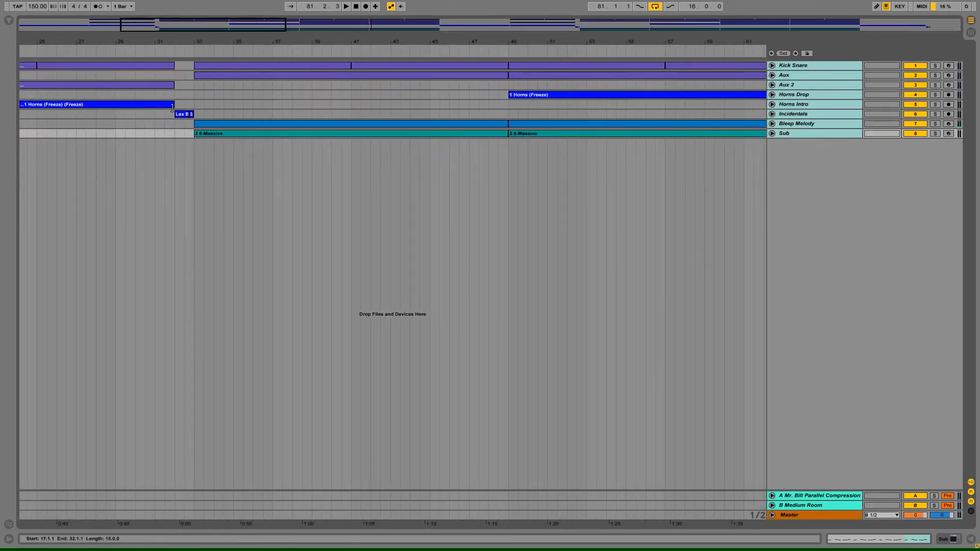
pyautogui.moveTo(174, 114); pyautogui.dragTo(190, 115)
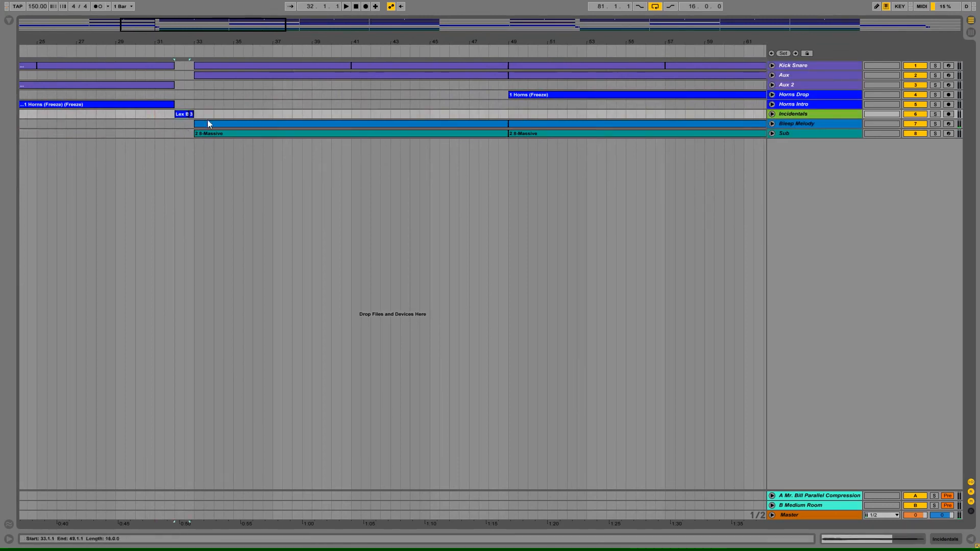
pyautogui.click(772, 115)
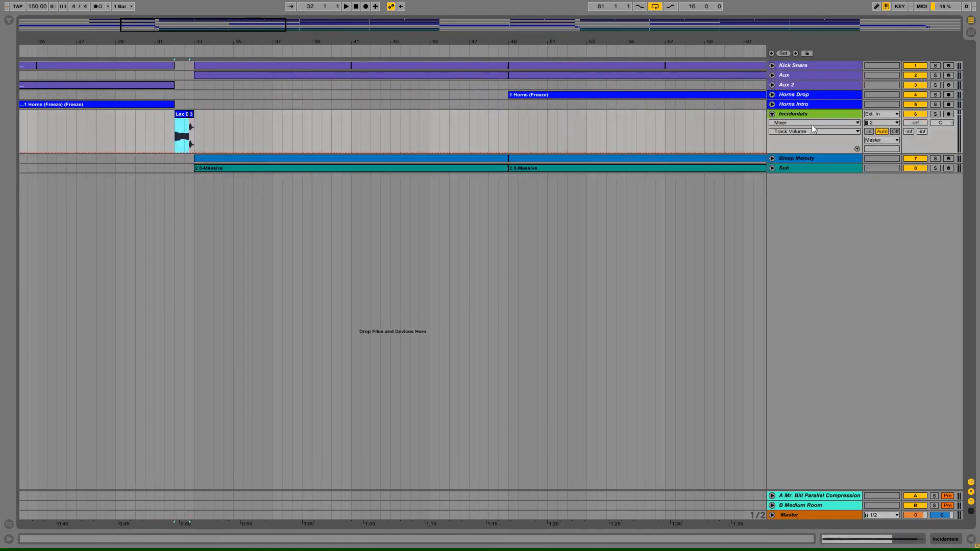
pyautogui.click(877, 125)
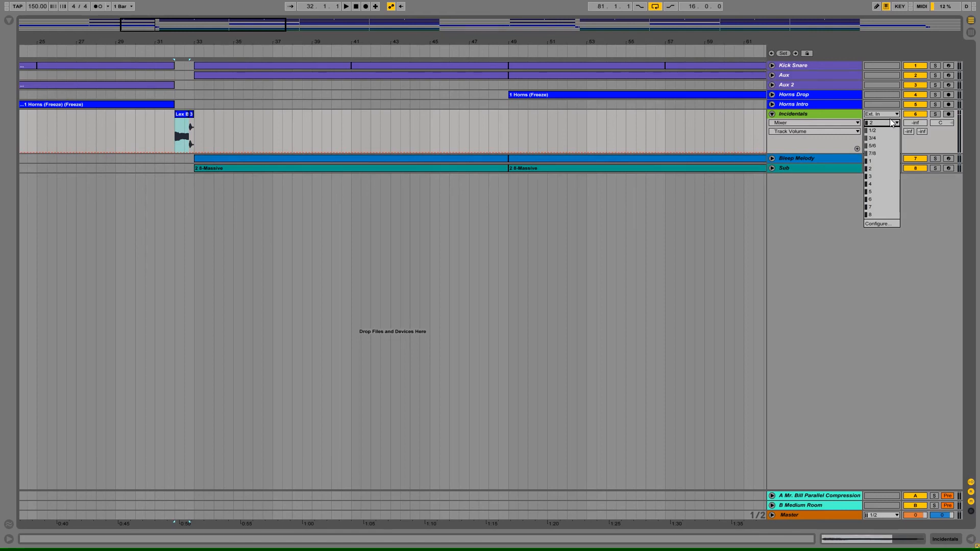
pyautogui.click(873, 153)
# Step: Solo the Incidentals track, play its bar 32 clip and set the track volume to -4.0 dB
pyautogui.click(935, 114)
pyautogui.press('space')
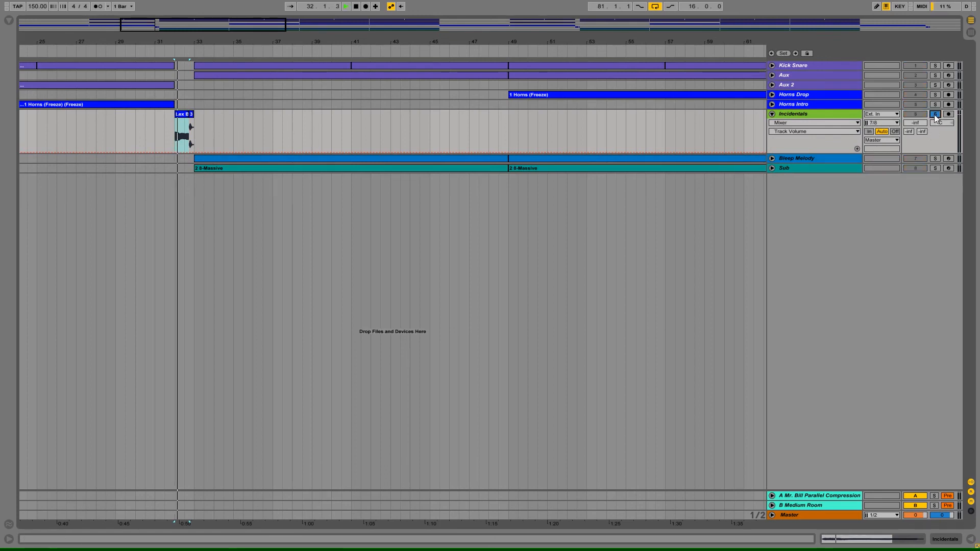
pyautogui.moveTo(915, 122); pyautogui.dragTo(915, 92)
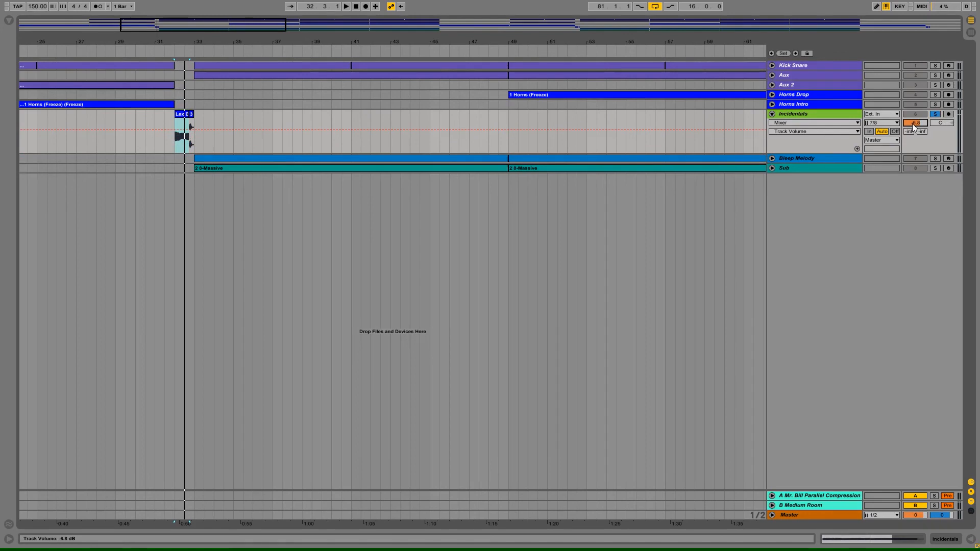
pyautogui.write('-4')
pyautogui.press('Return')
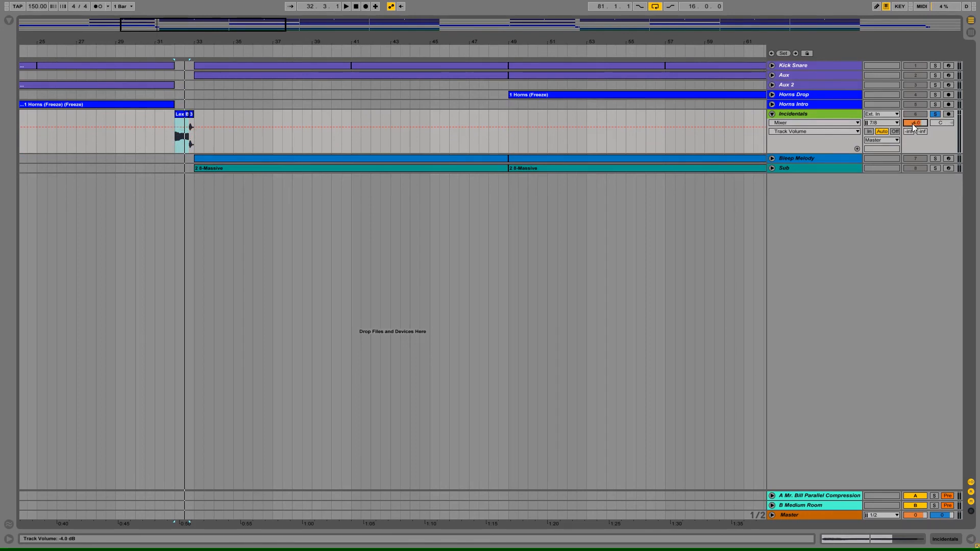
pyautogui.click(165, 135)
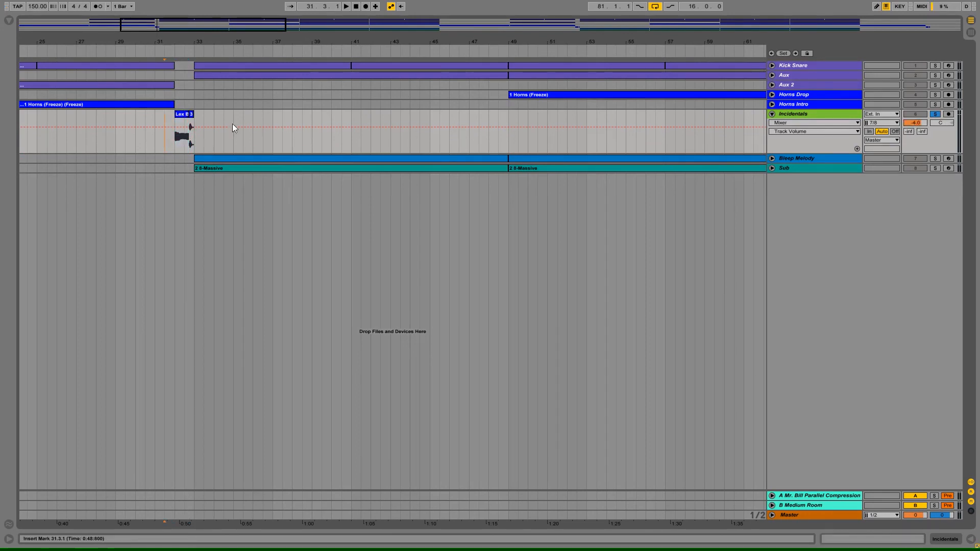
# Step: Unsolo the Incidentals track and play the bar 31 to 33 transition in the full mix while checking the mixer levels
pyautogui.click(934, 114)
pyautogui.press('space')
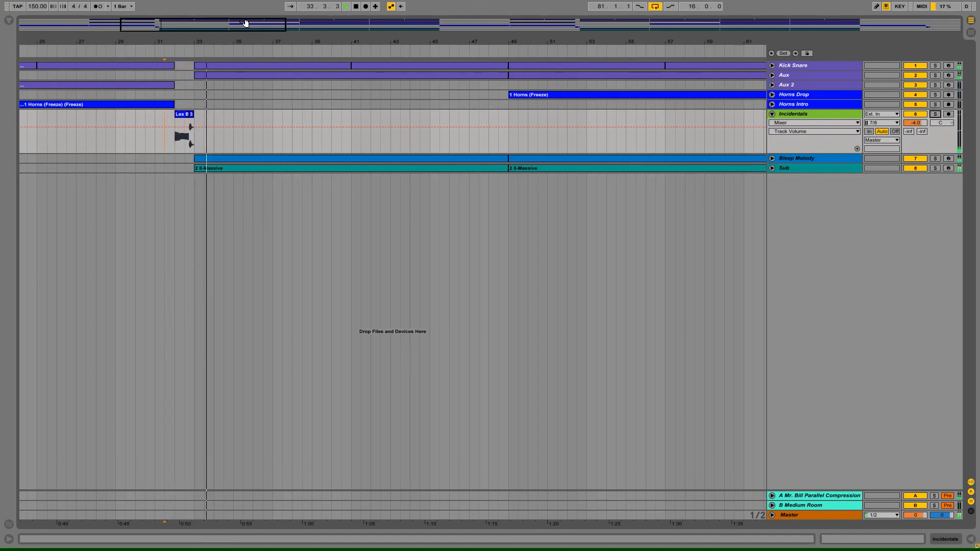
pyautogui.press('space')
pyautogui.press('space')
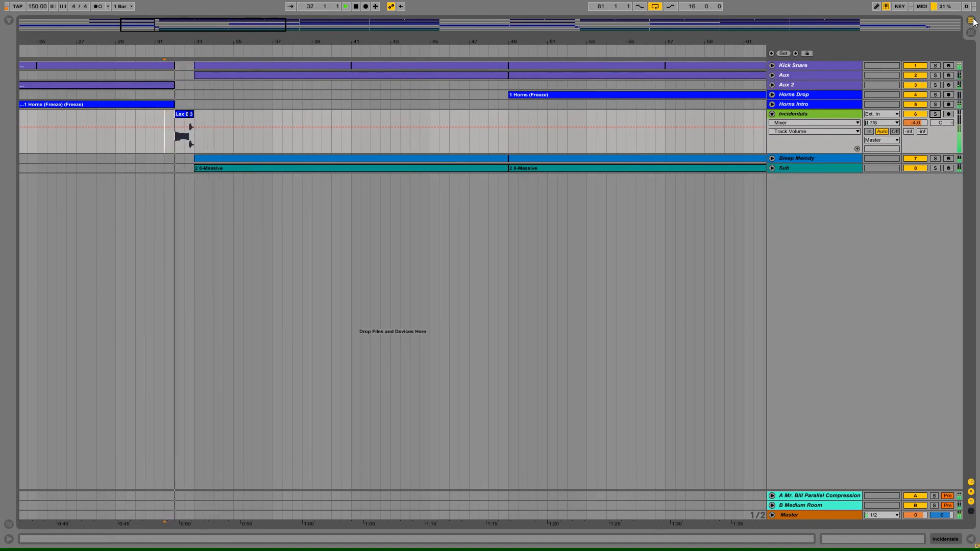
pyautogui.press('Tab')
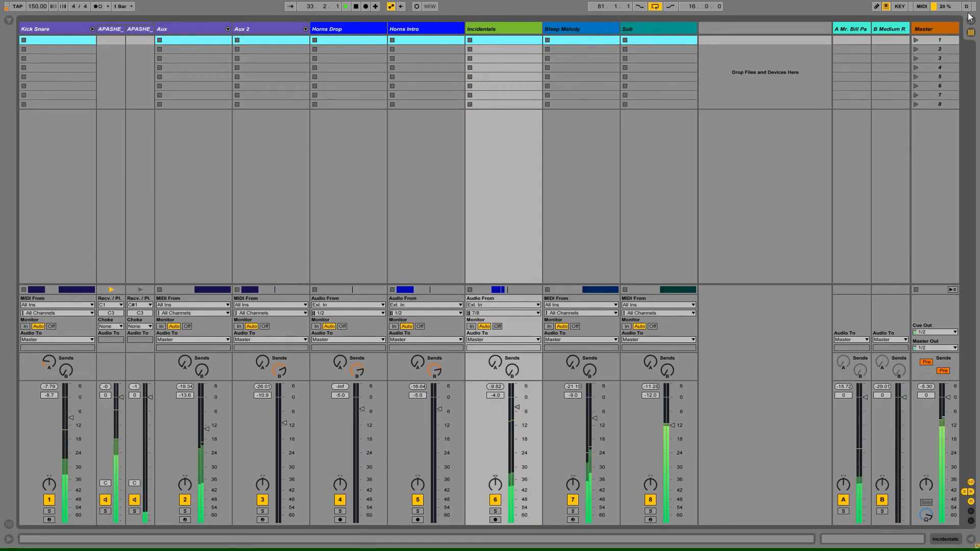
pyautogui.press('Tab')
pyautogui.press('space')
# Step: Add the Six Seconds preset from the Special reverbs to the Incidentals track
pyautogui.click(802, 117)
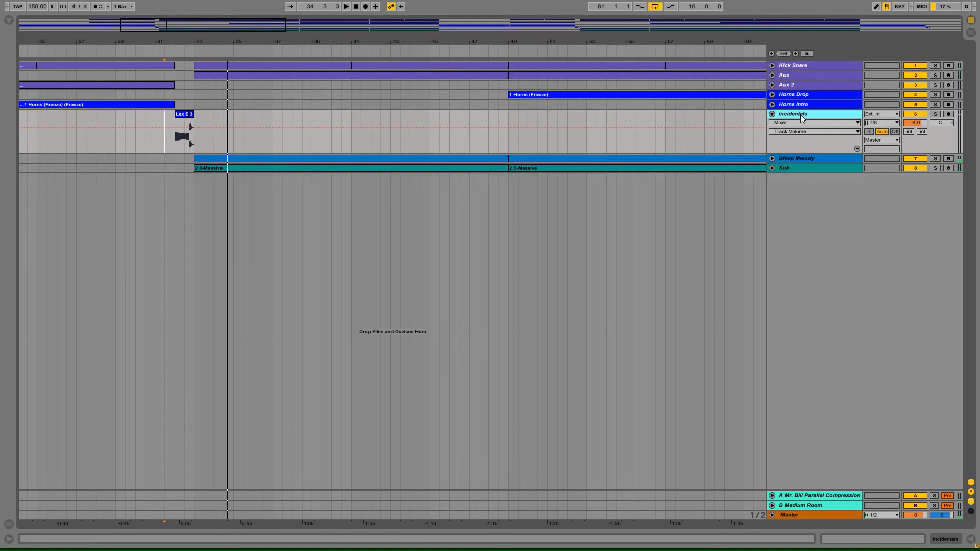
pyautogui.click(938, 538)
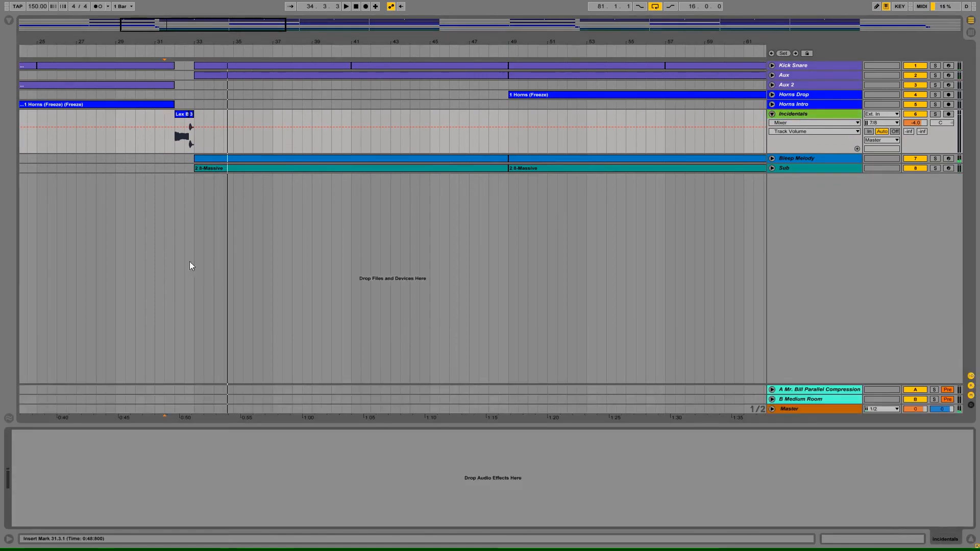
pyautogui.click(9, 21)
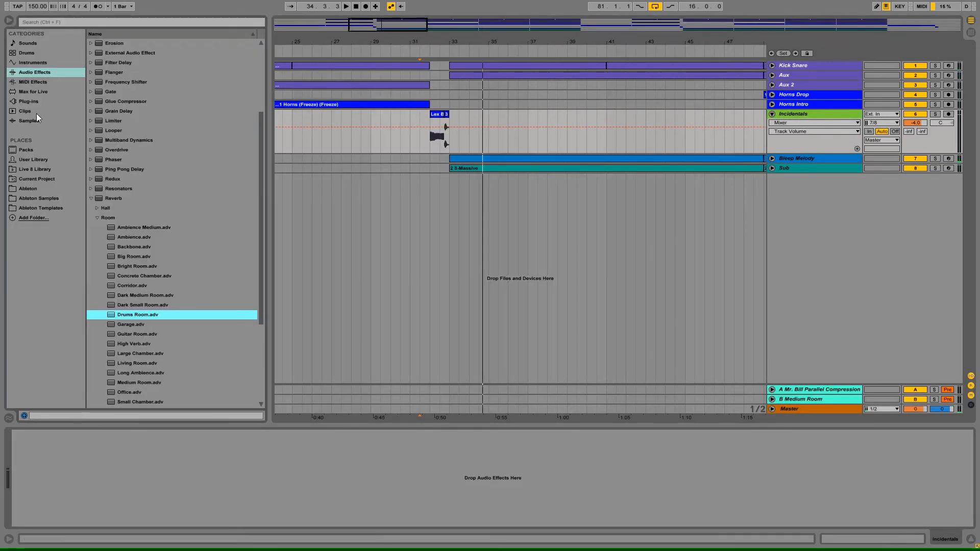
pyautogui.click(96, 217)
pyautogui.click(98, 336)
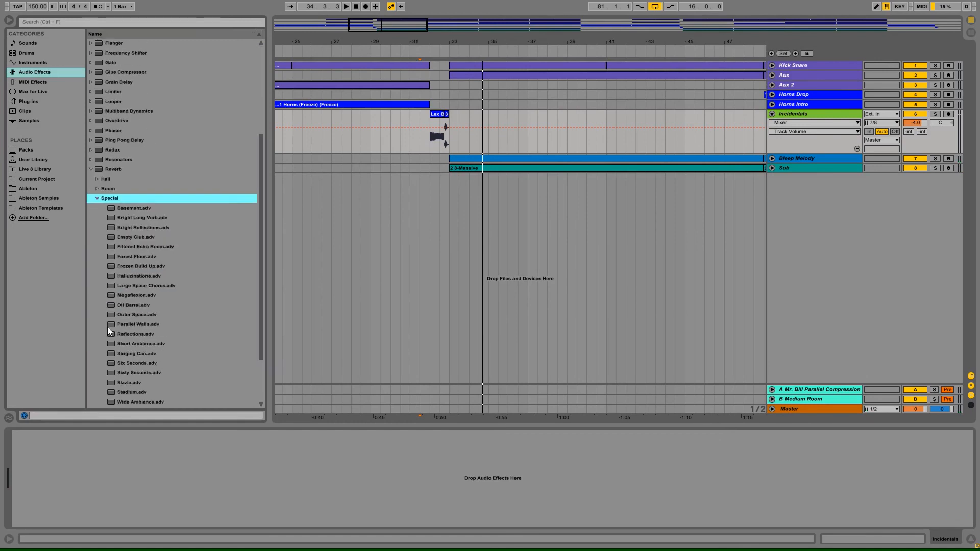
pyautogui.doubleClick(148, 325)
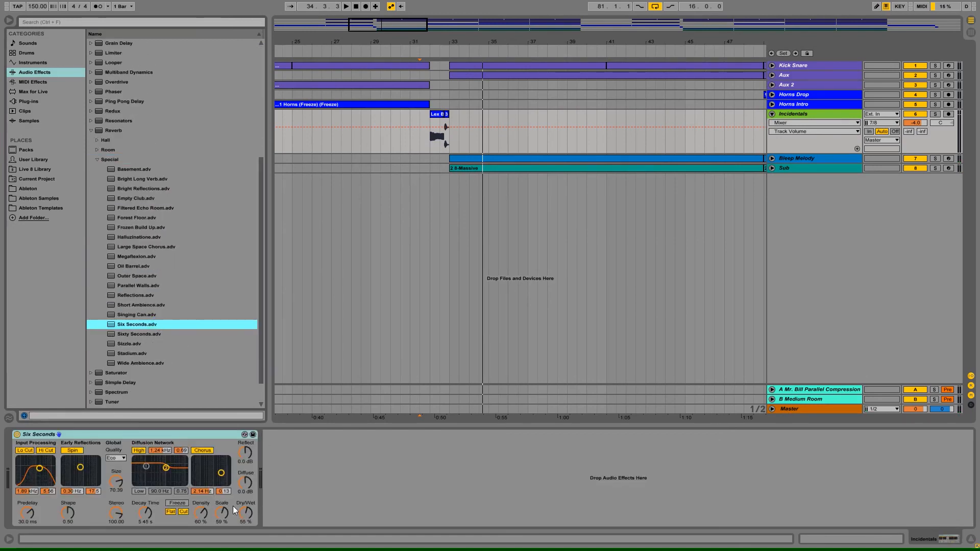
# Step: Lower the Dry/Wet amount of the Six Seconds reverb while playing the Incidentals clip in the mix
pyautogui.press('space')
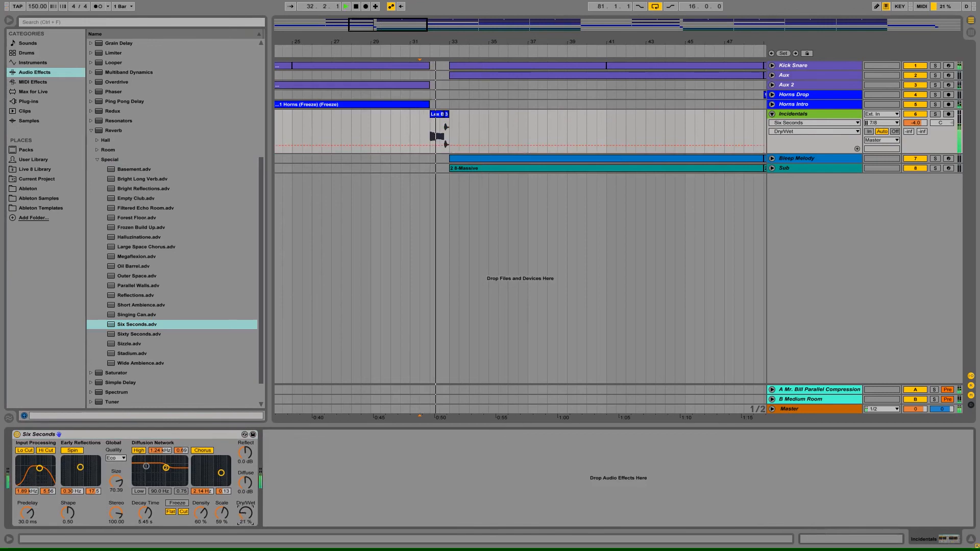
pyautogui.moveTo(250, 514); pyautogui.dragTo(250, 518)
pyautogui.press('space')
pyautogui.press('space')
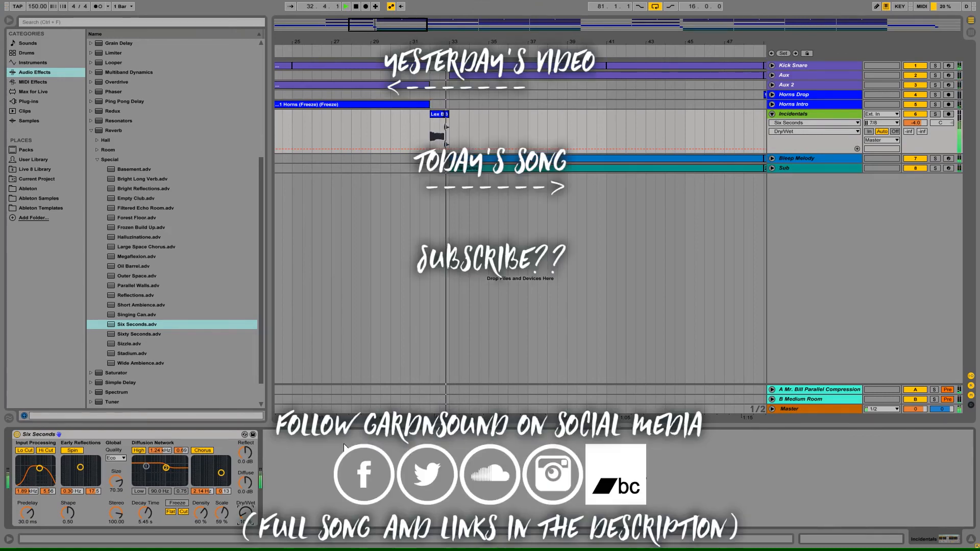
# Step: Stop playback at the song start, fold the Incidentals track in the full arrangement overview and switch to the Session mixer
pyautogui.doubleClick(356, 6)
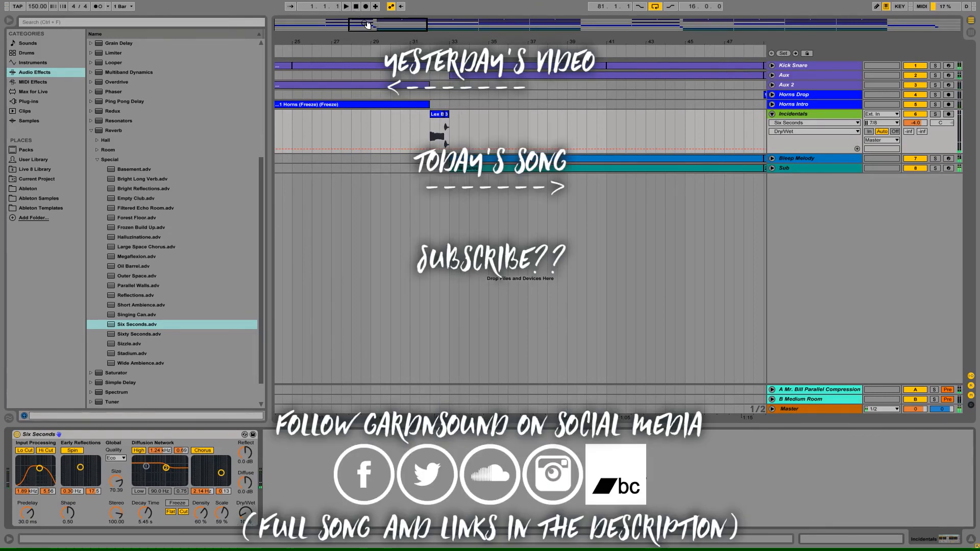
pyautogui.doubleClick(363, 22)
pyautogui.click(773, 114)
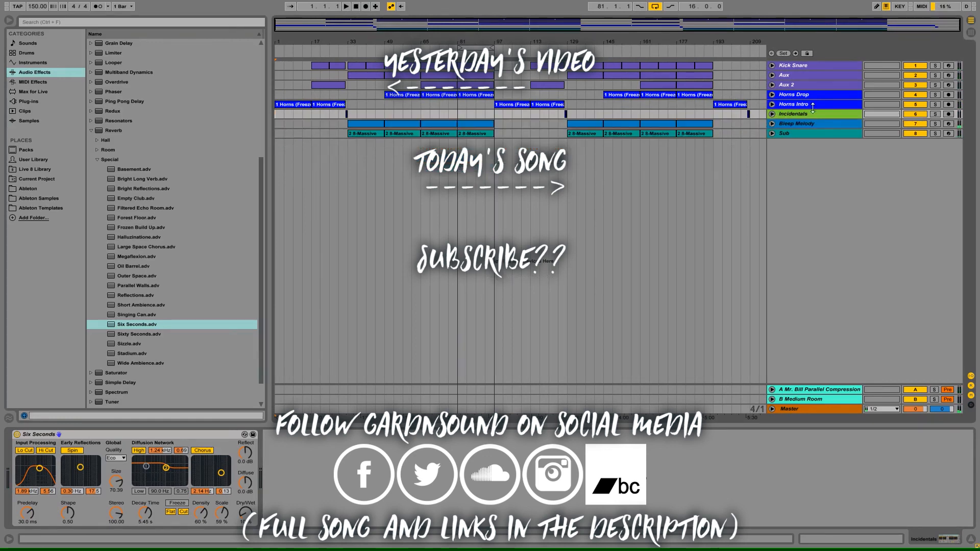
pyautogui.click(971, 34)
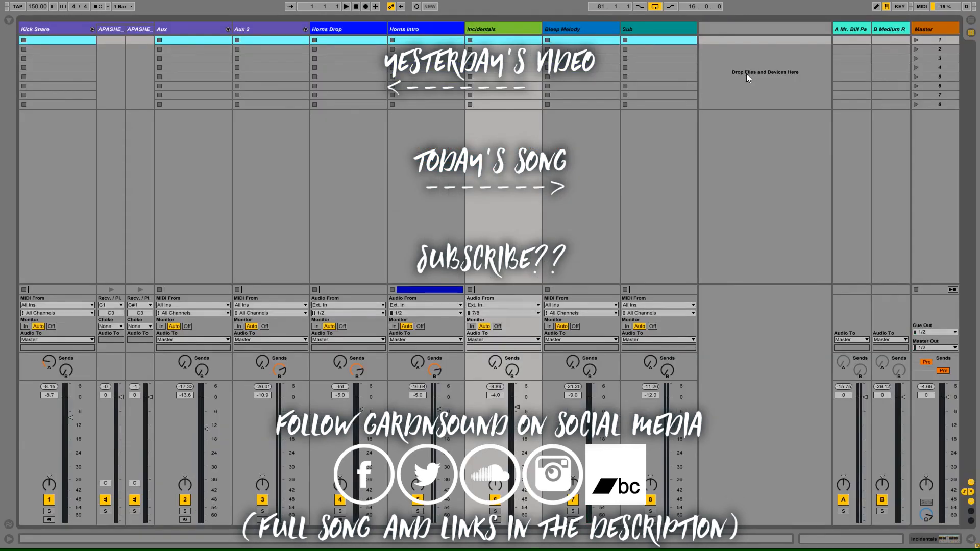